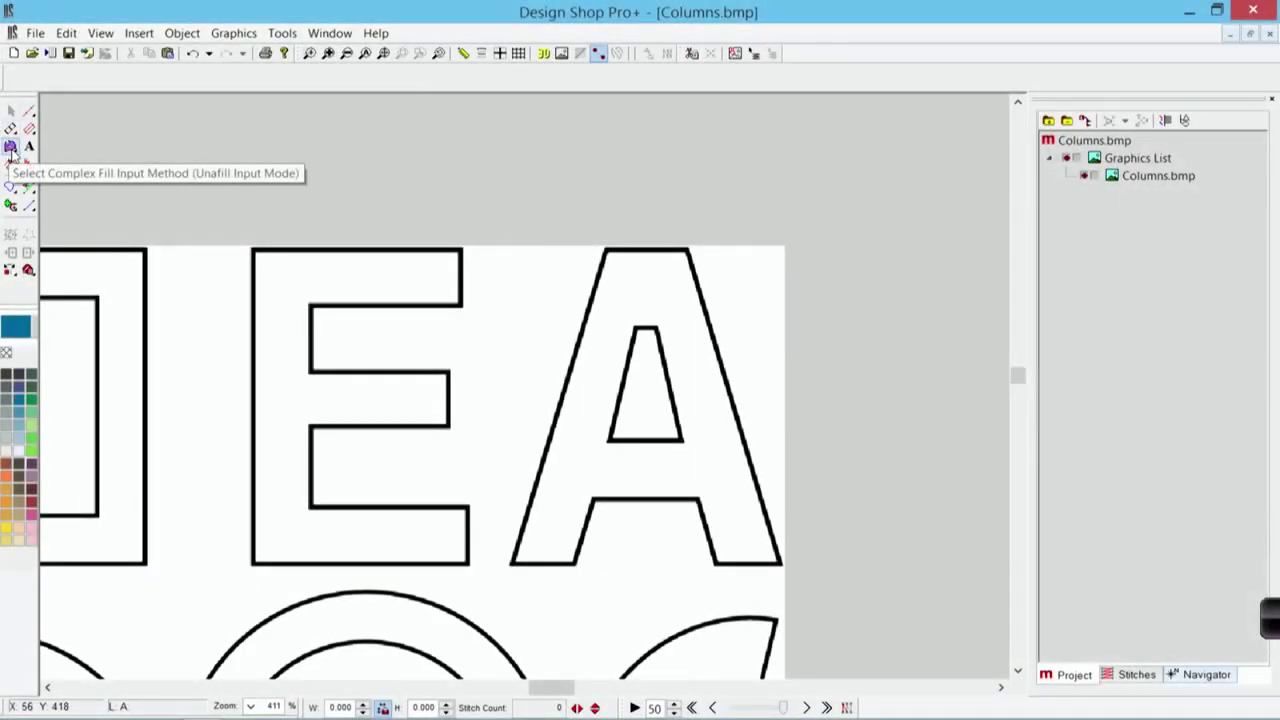
Switch the Complex Fill tool to the Unifill input method for a new element
left_click(11, 148)
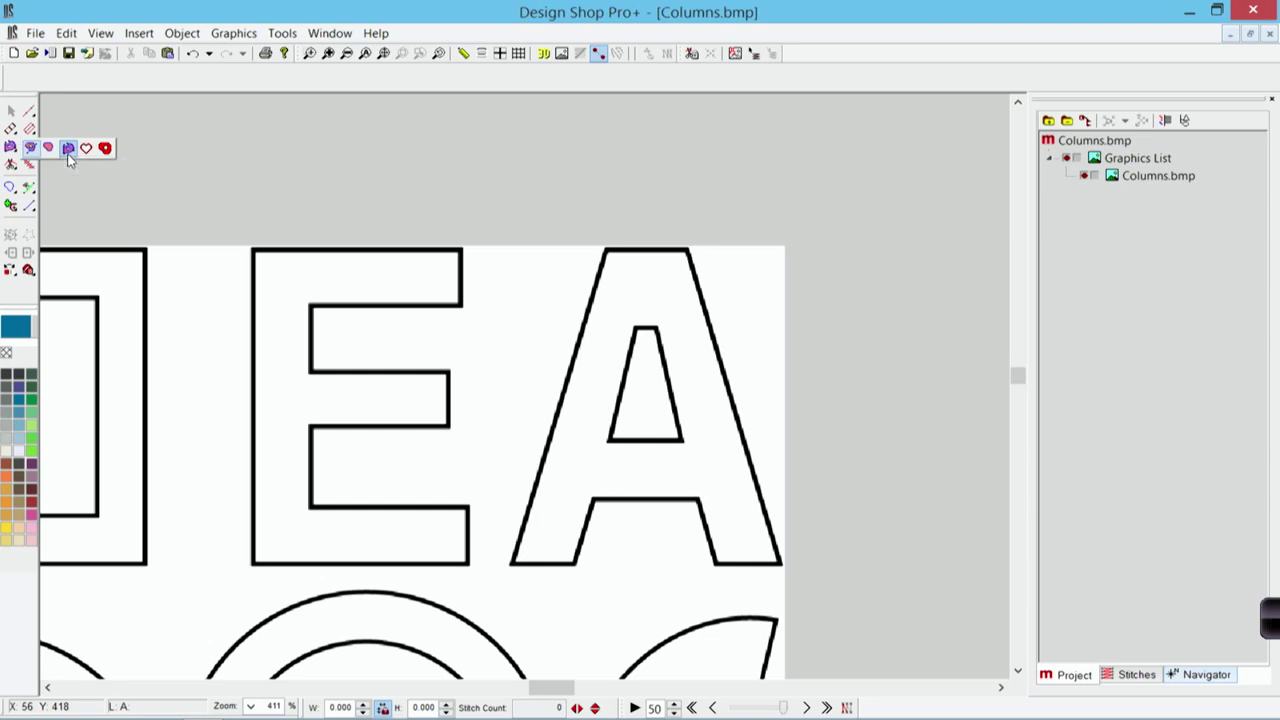
left_click(68, 150)
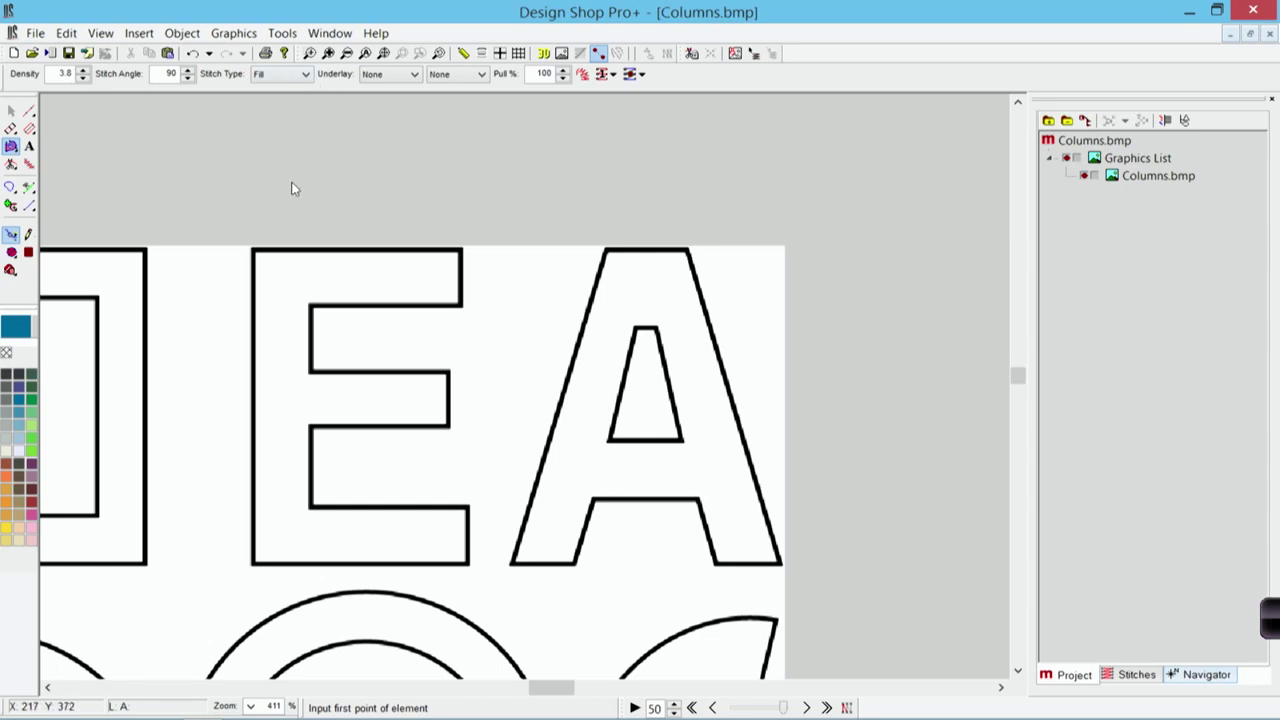
Zoom in on the E and trace its top arm down to the middle bar
left_click(310, 53)
left_click_drag(218, 214, 497, 597)
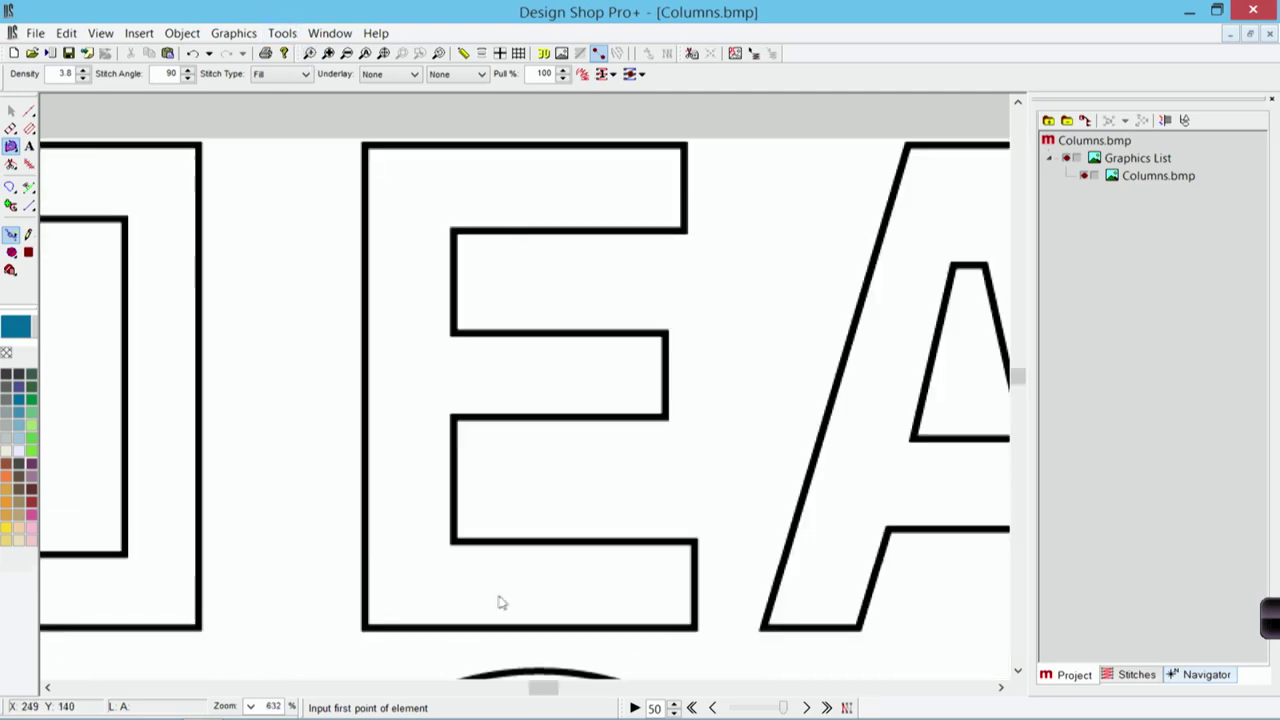
left_click(363, 144)
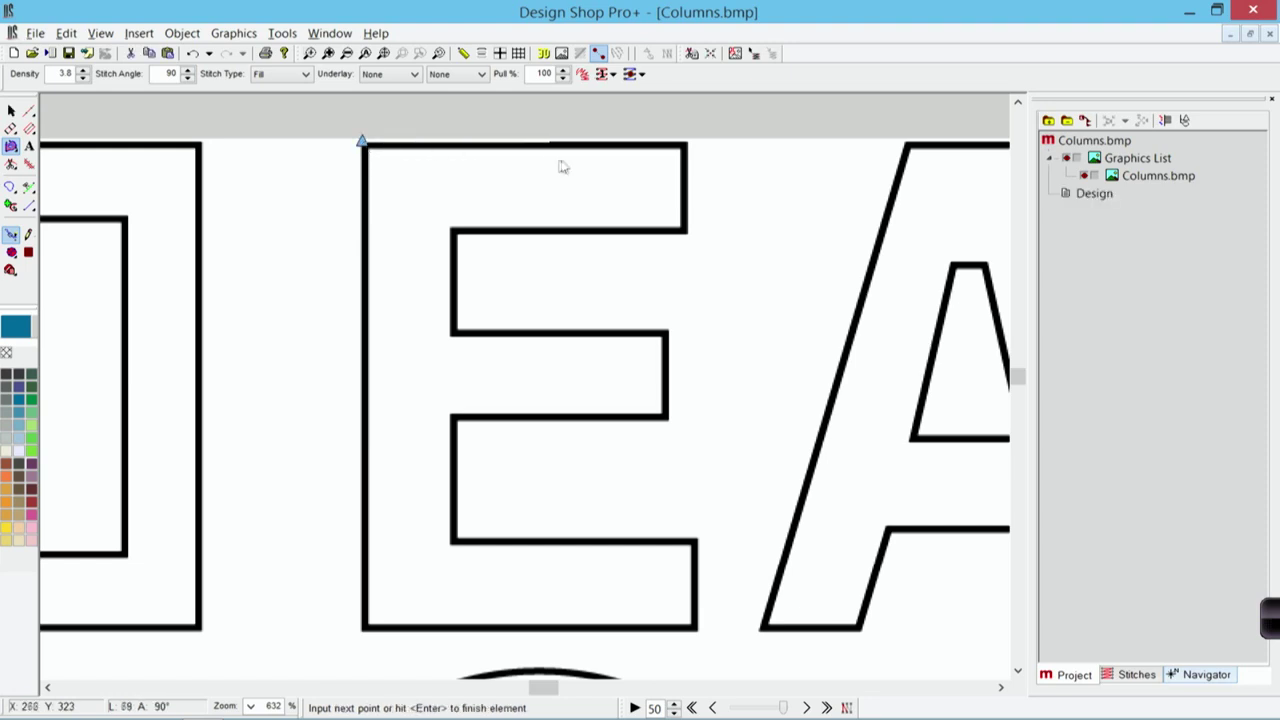
left_click(685, 150)
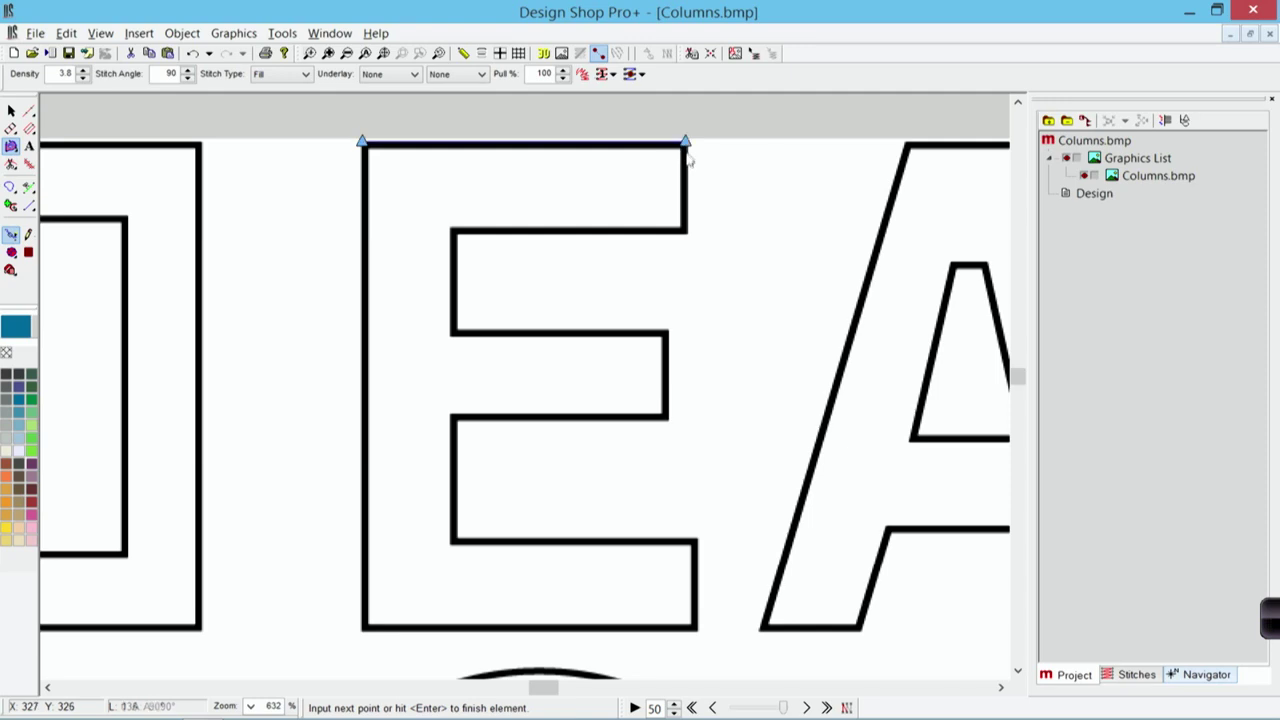
left_click(687, 237)
left_click(456, 233)
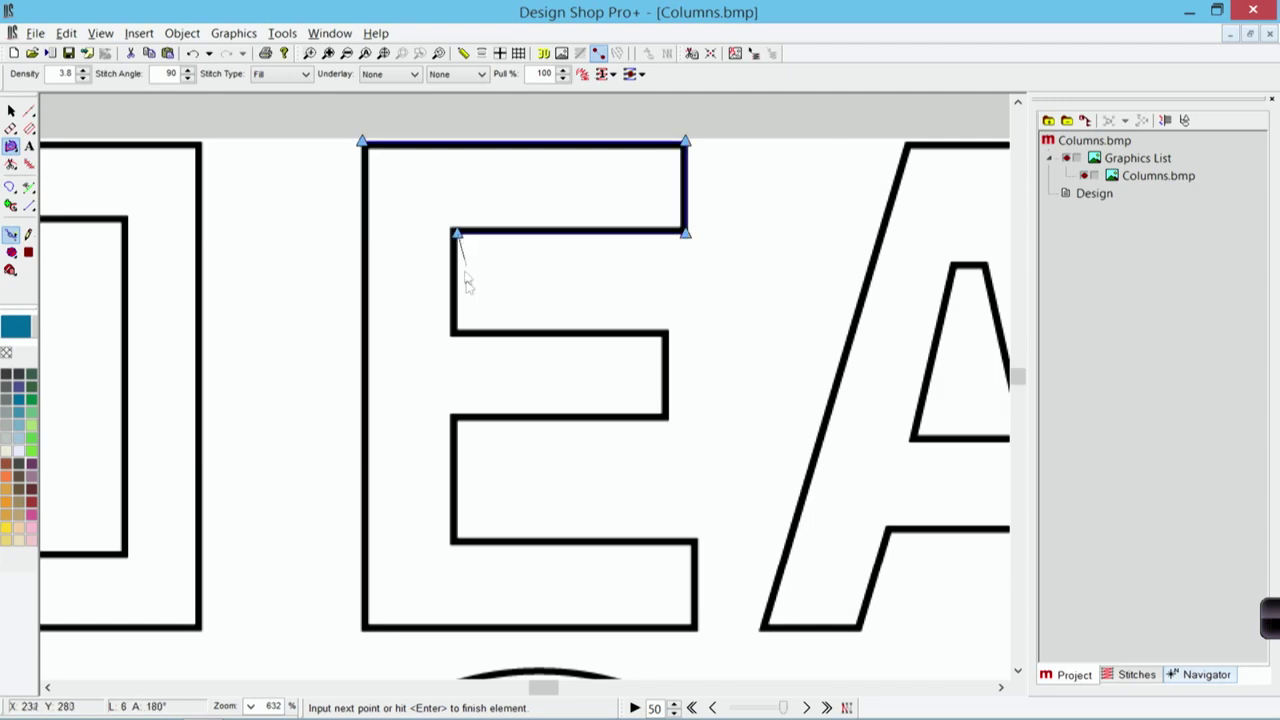
left_click(456, 327)
Trace the E's middle bar, bottom arm and bottom-left corner to complete the outline
left_click(665, 327)
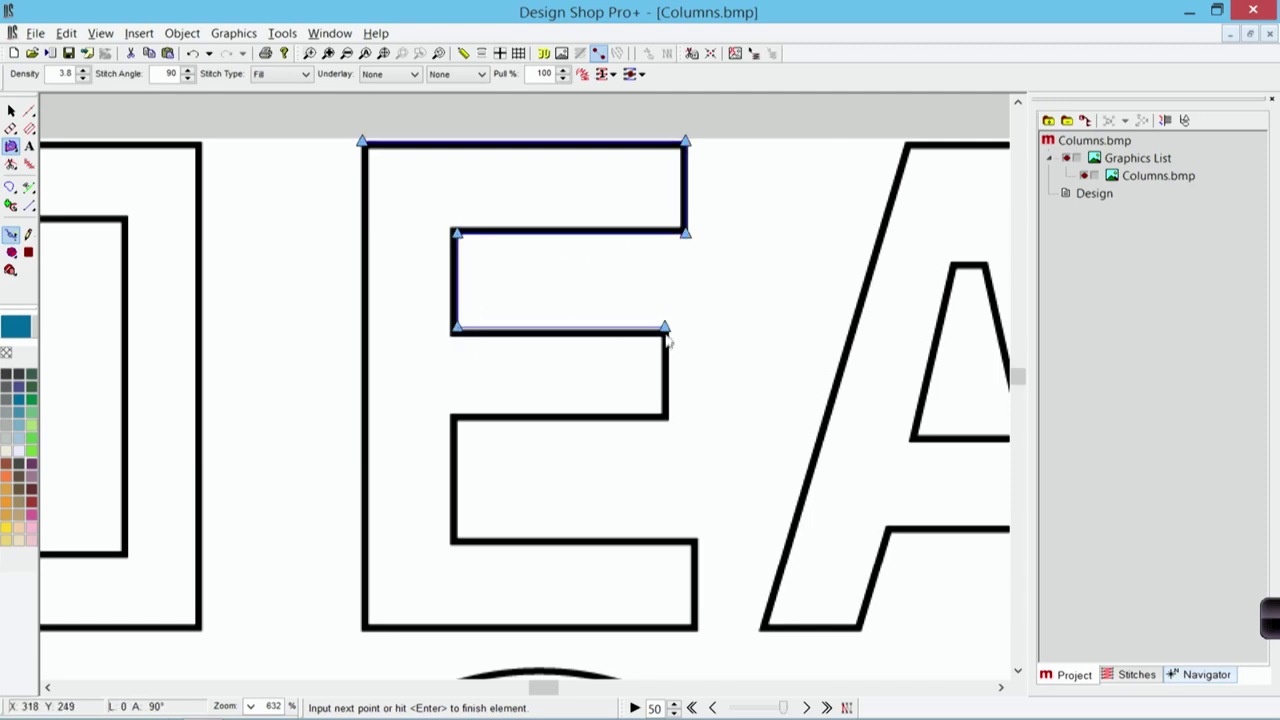
left_click(664, 419)
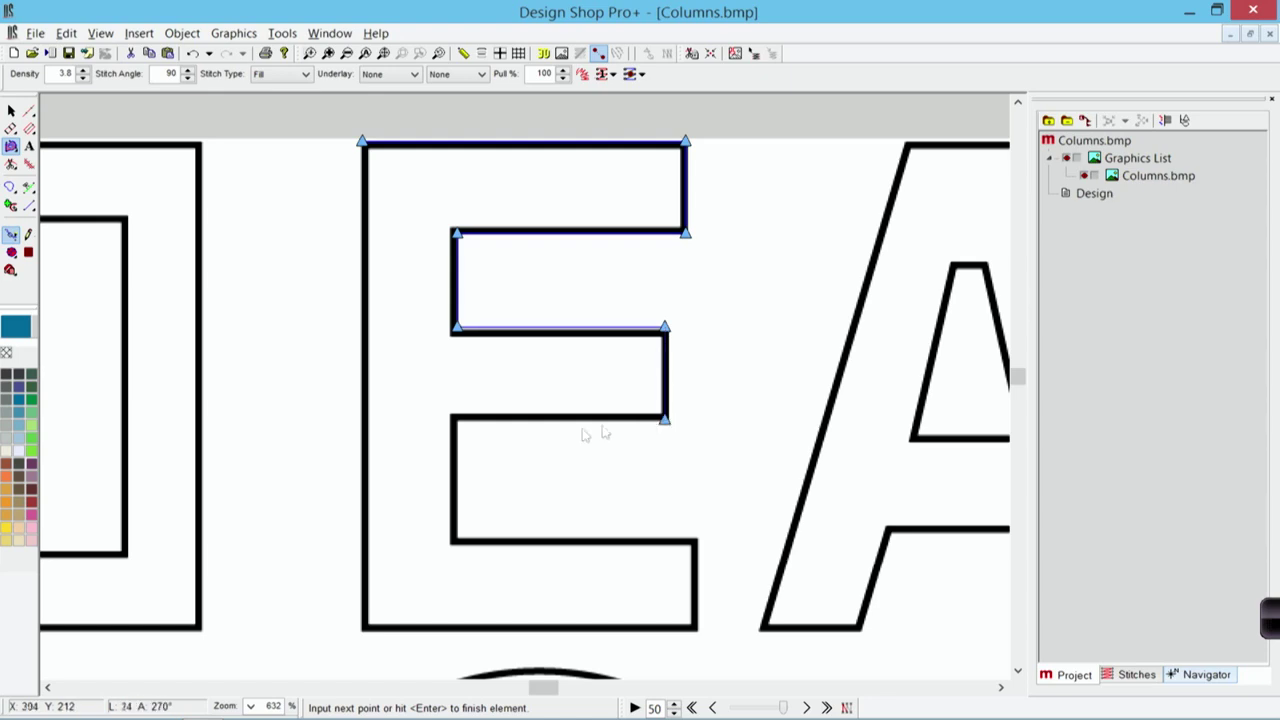
left_click(457, 421)
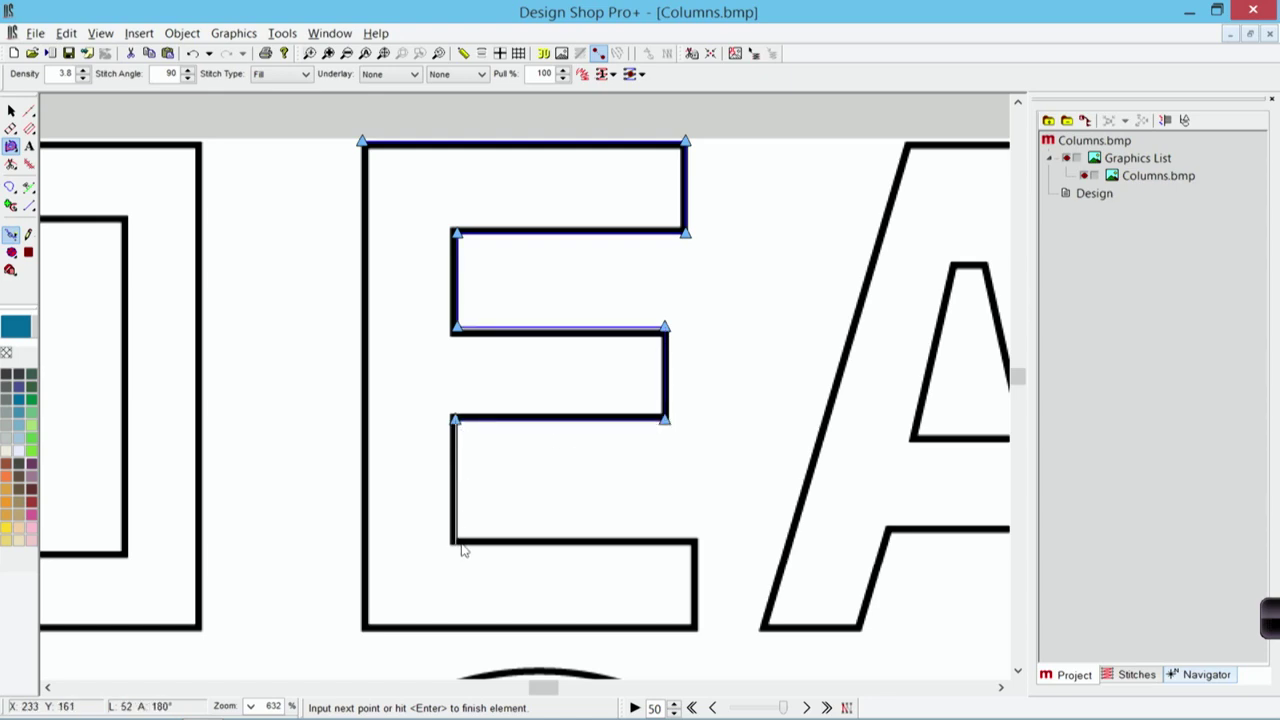
left_click(457, 541)
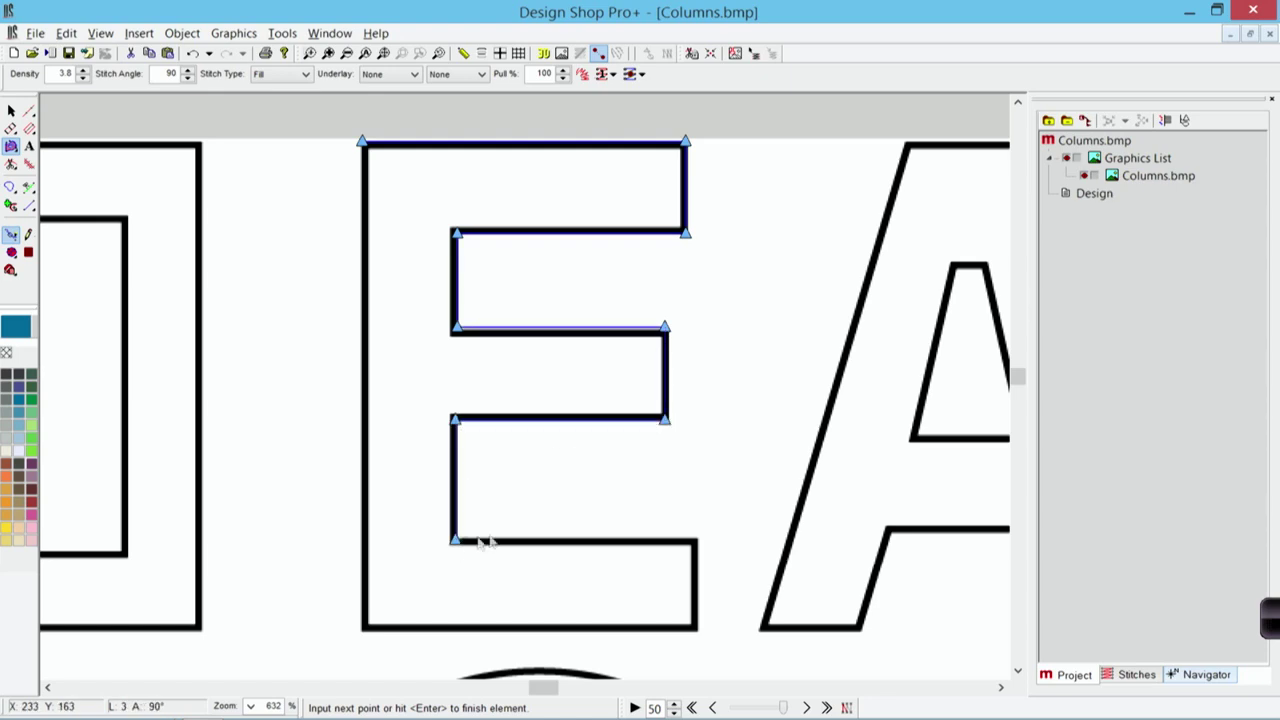
left_click(697, 541)
left_click(697, 634)
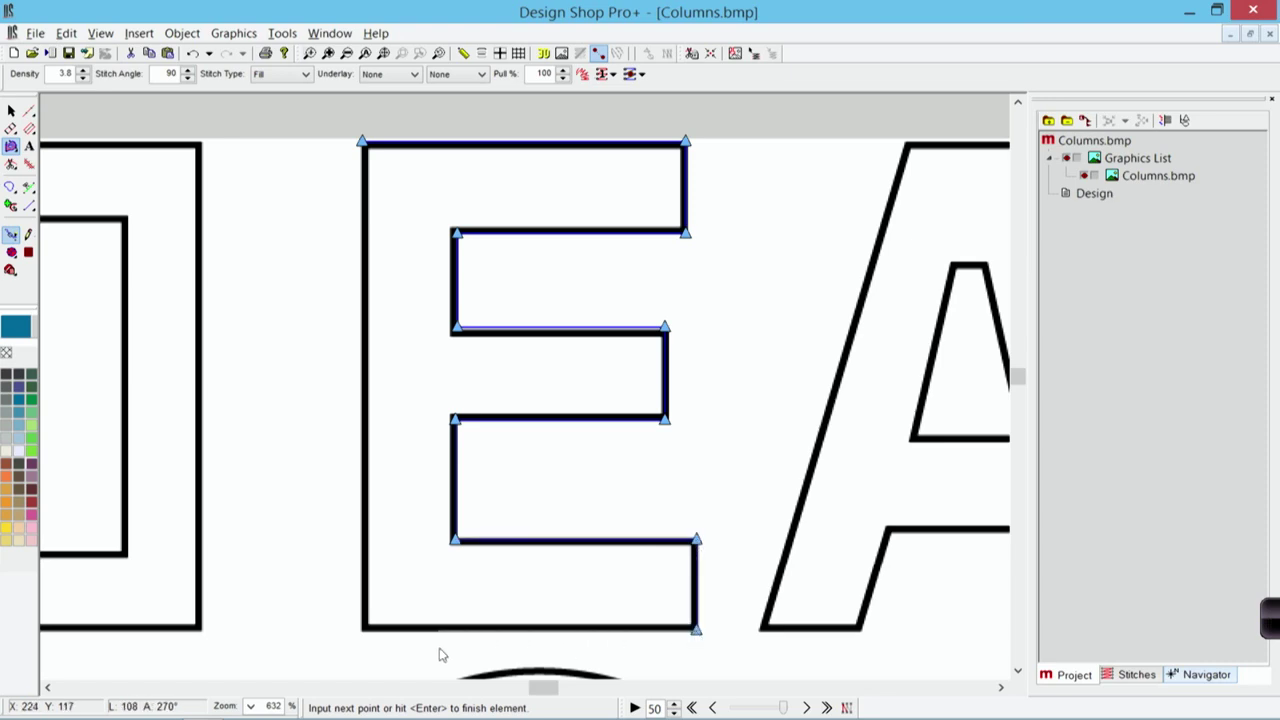
left_click(364, 641)
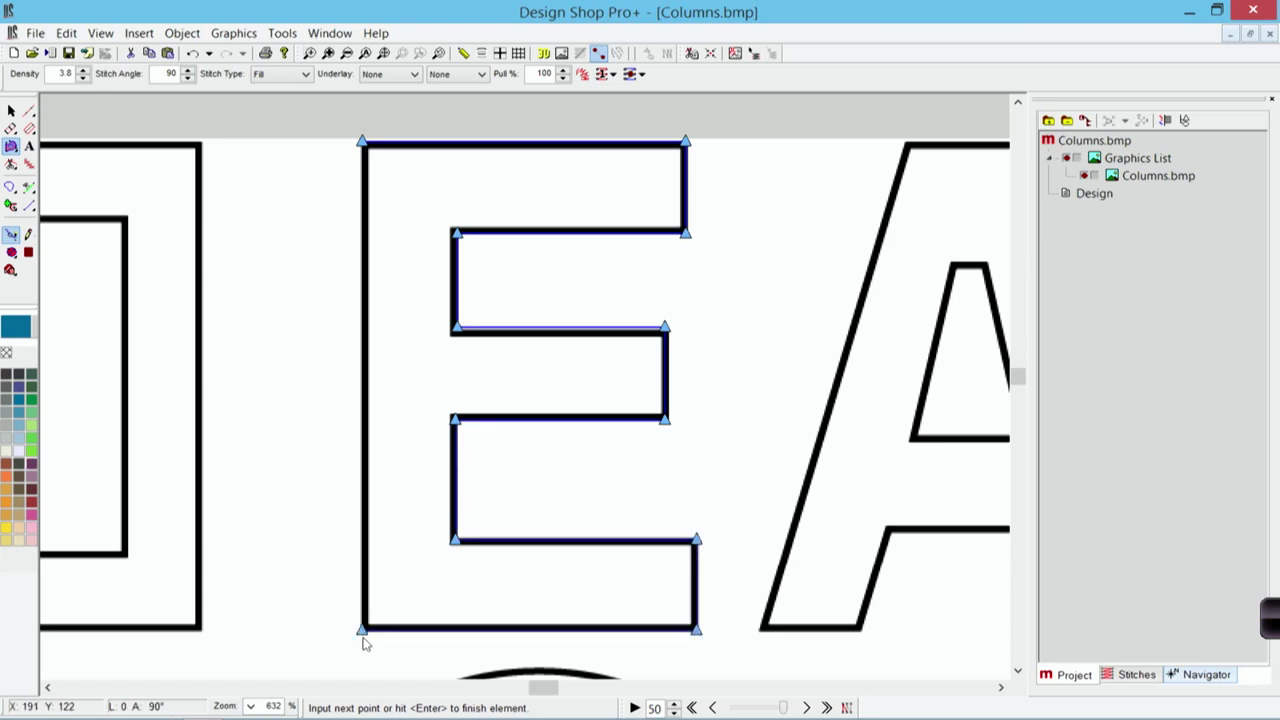
Close the E outline with no holes and splice the stem level with the middle bar
key("Return")
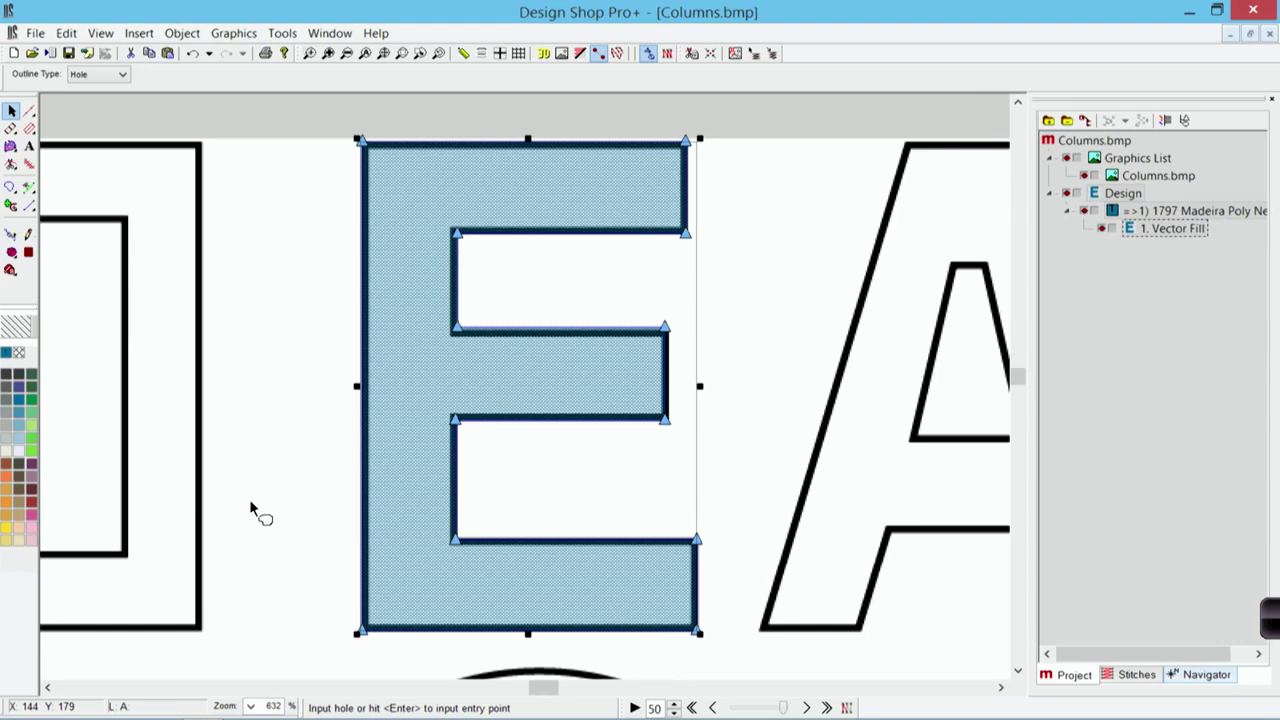
key("Return")
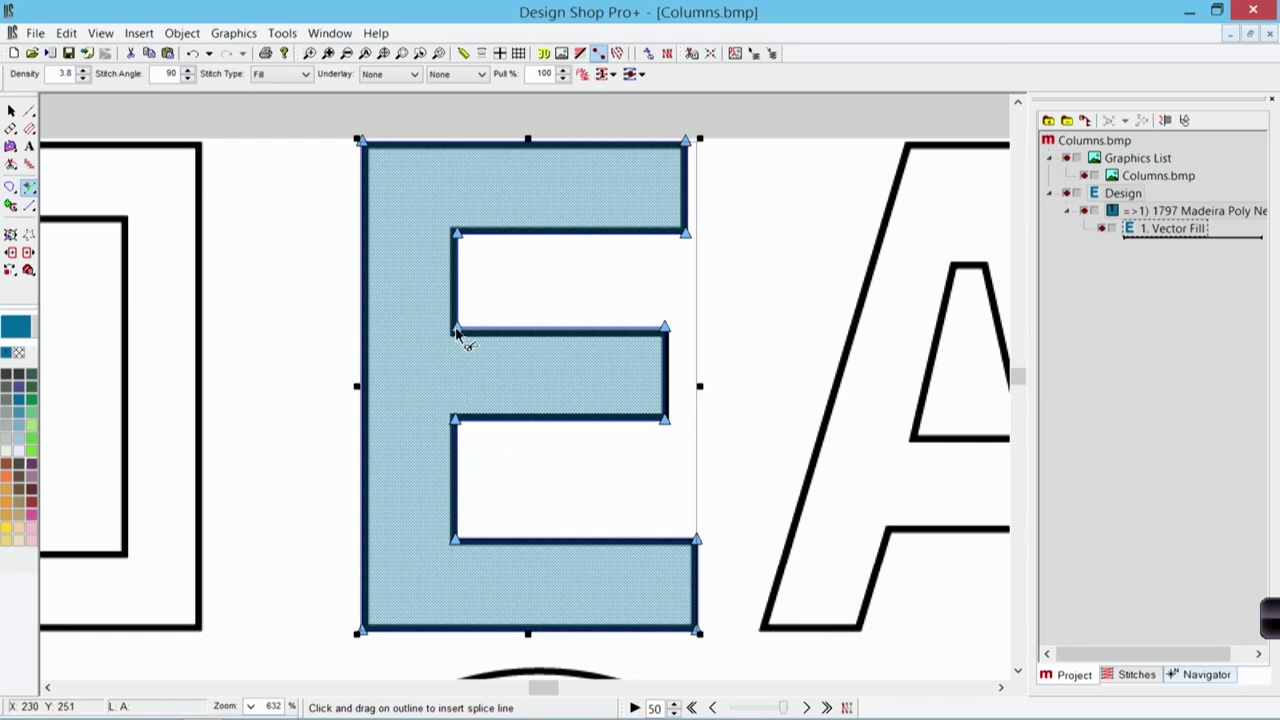
left_click_drag(457, 333, 457, 425)
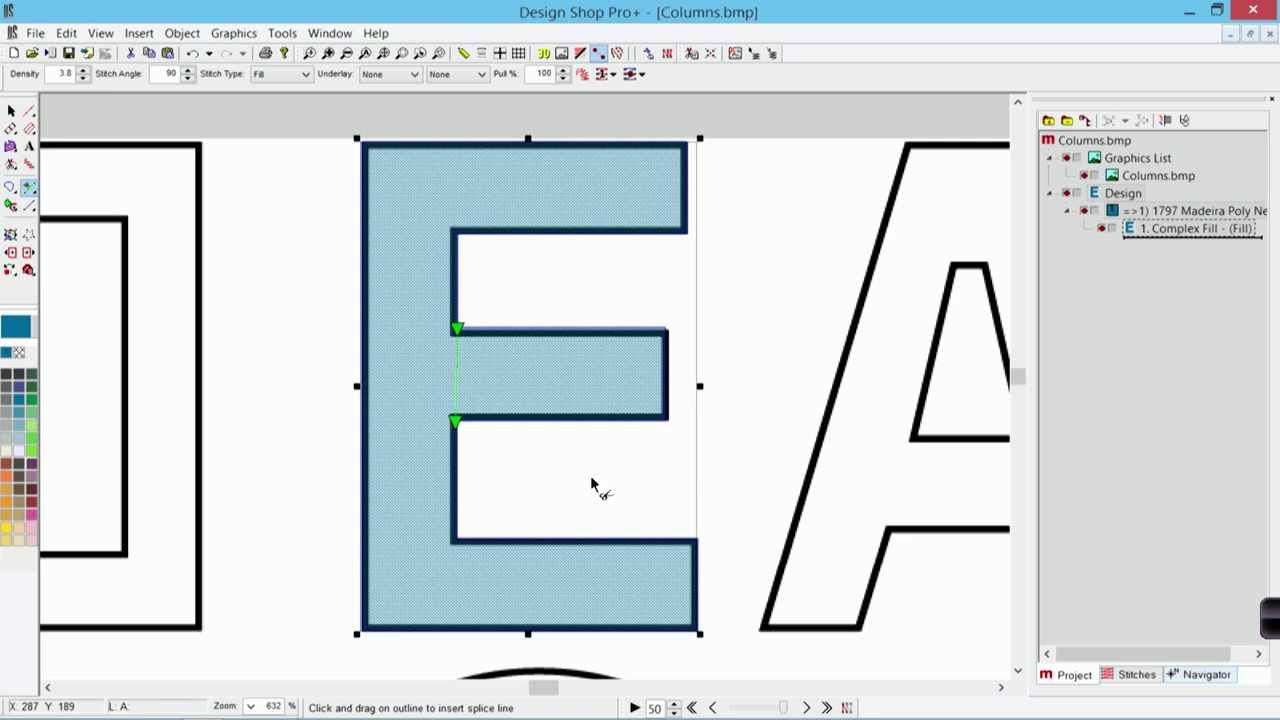
Set the E's entry at the middle bar's corner and exit at its bottom-right corner
key("Return")
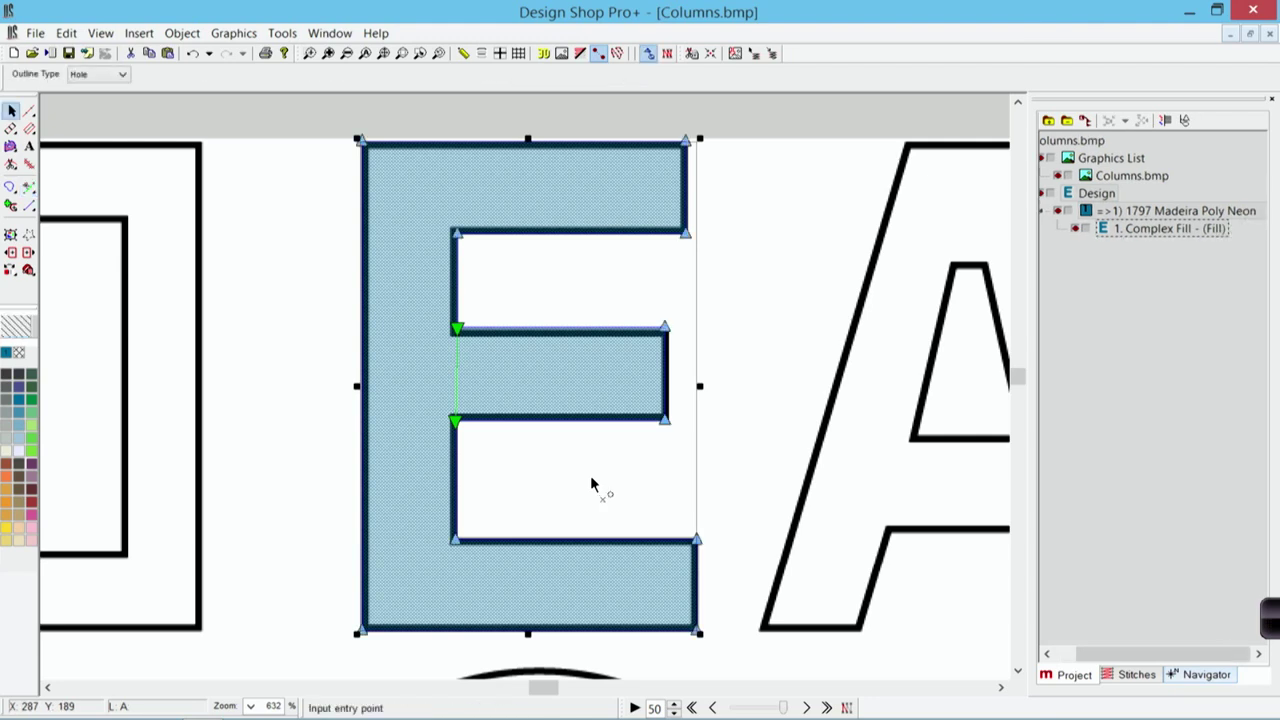
left_click(668, 432)
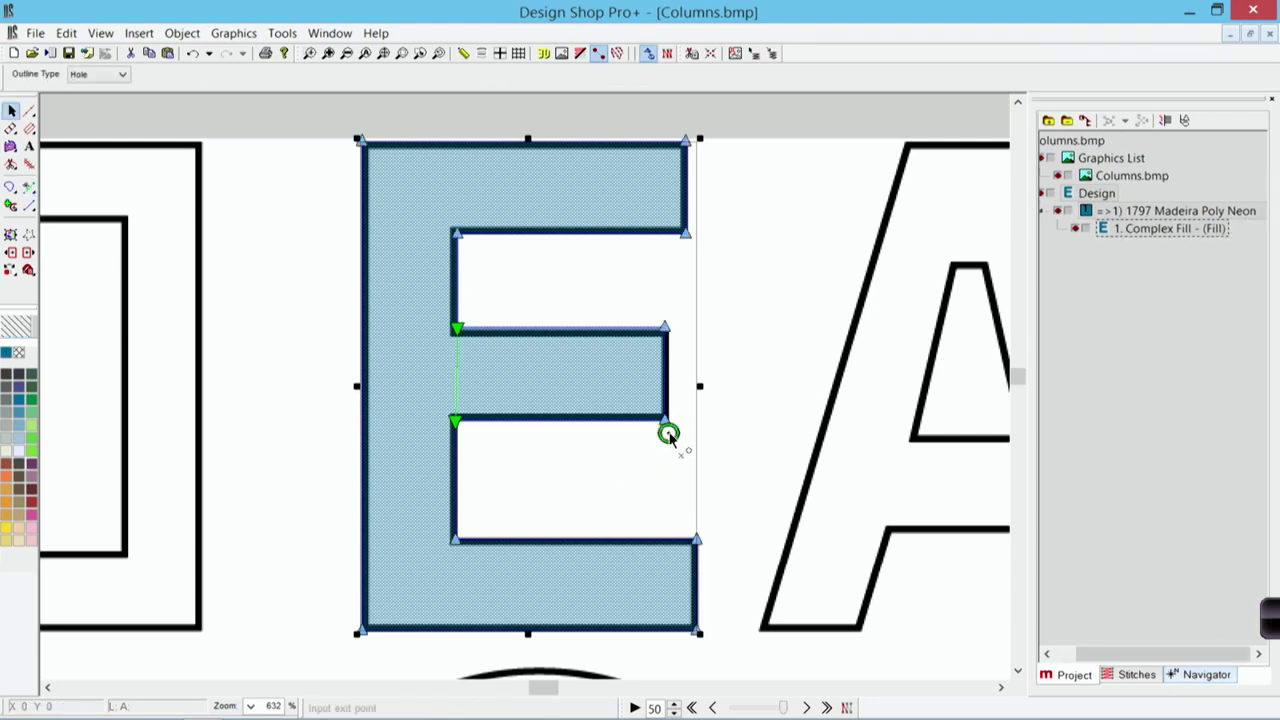
left_click(710, 639)
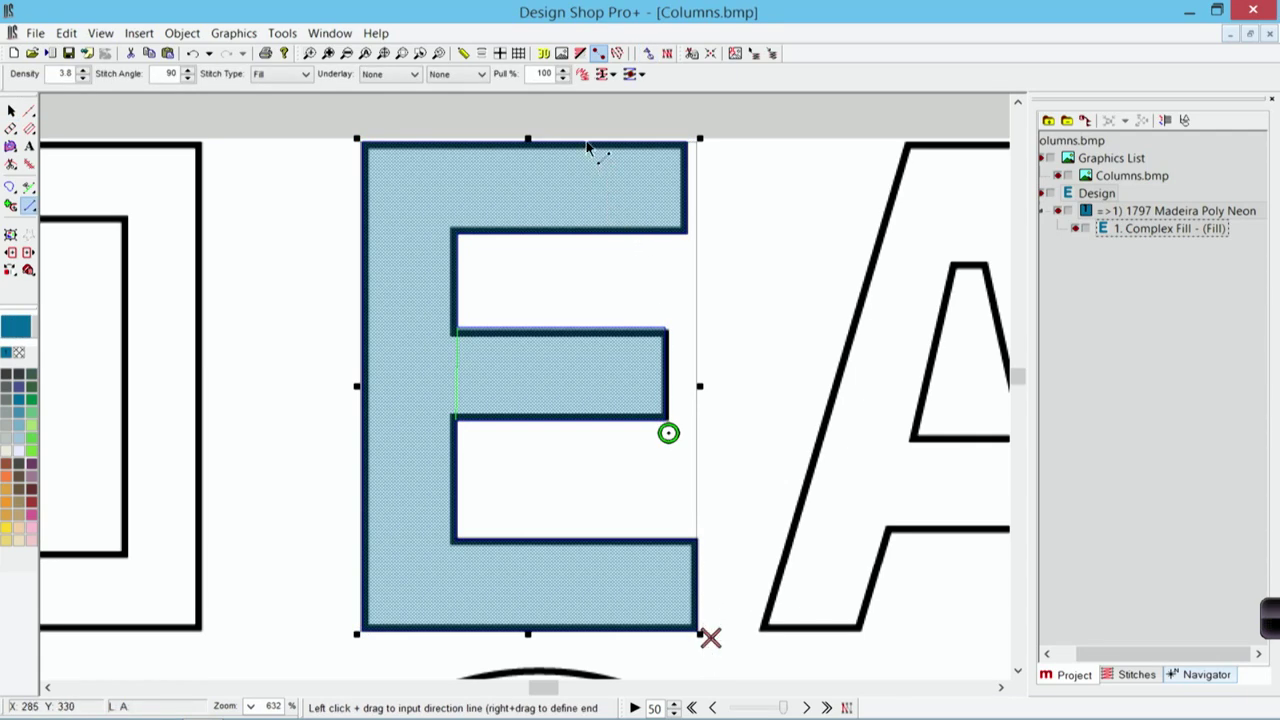
Add one vertical and two horizontal direction lines so the E's stitches turn around the stem
left_click_drag(569, 133, 563, 650)
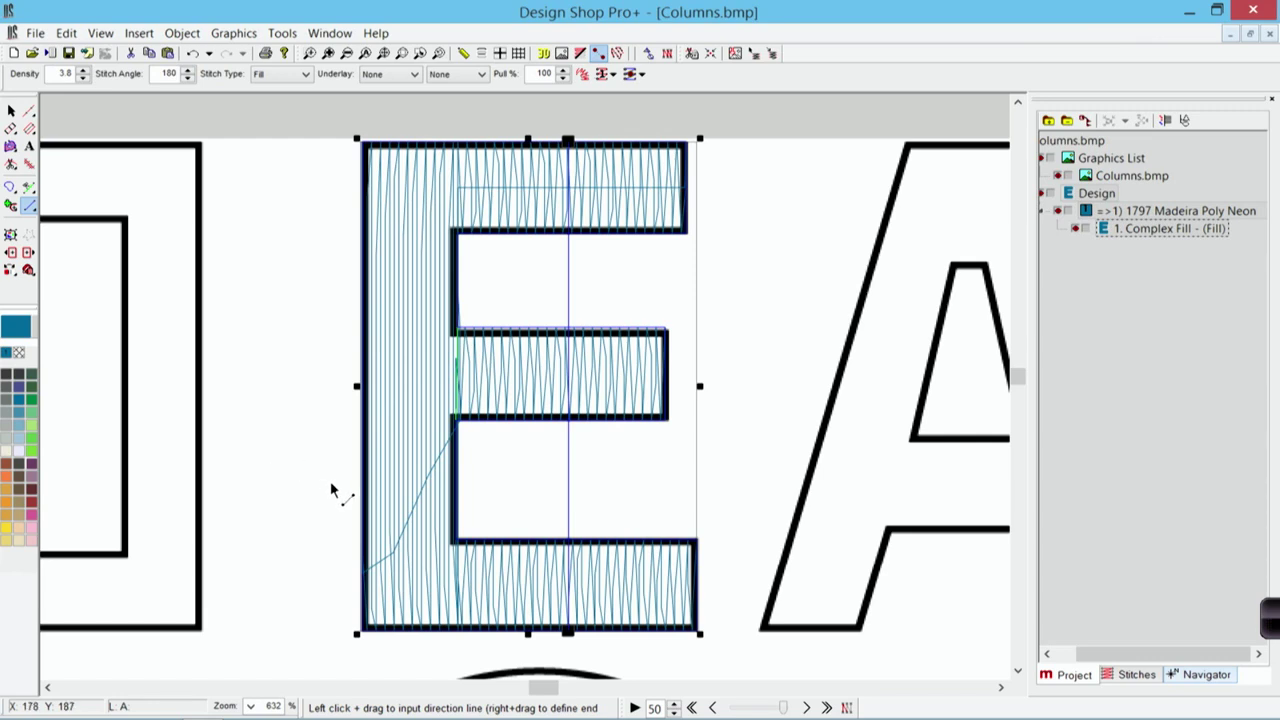
left_click_drag(337, 486, 491, 488)
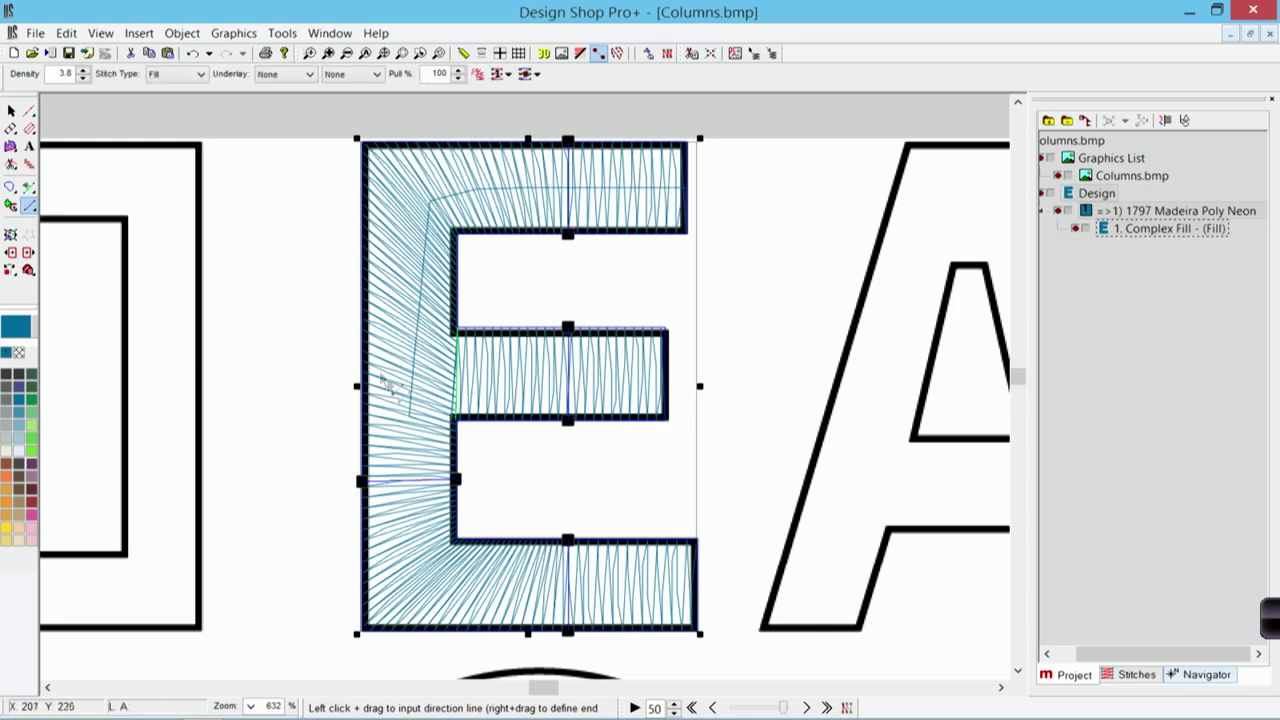
left_click_drag(318, 276, 482, 292)
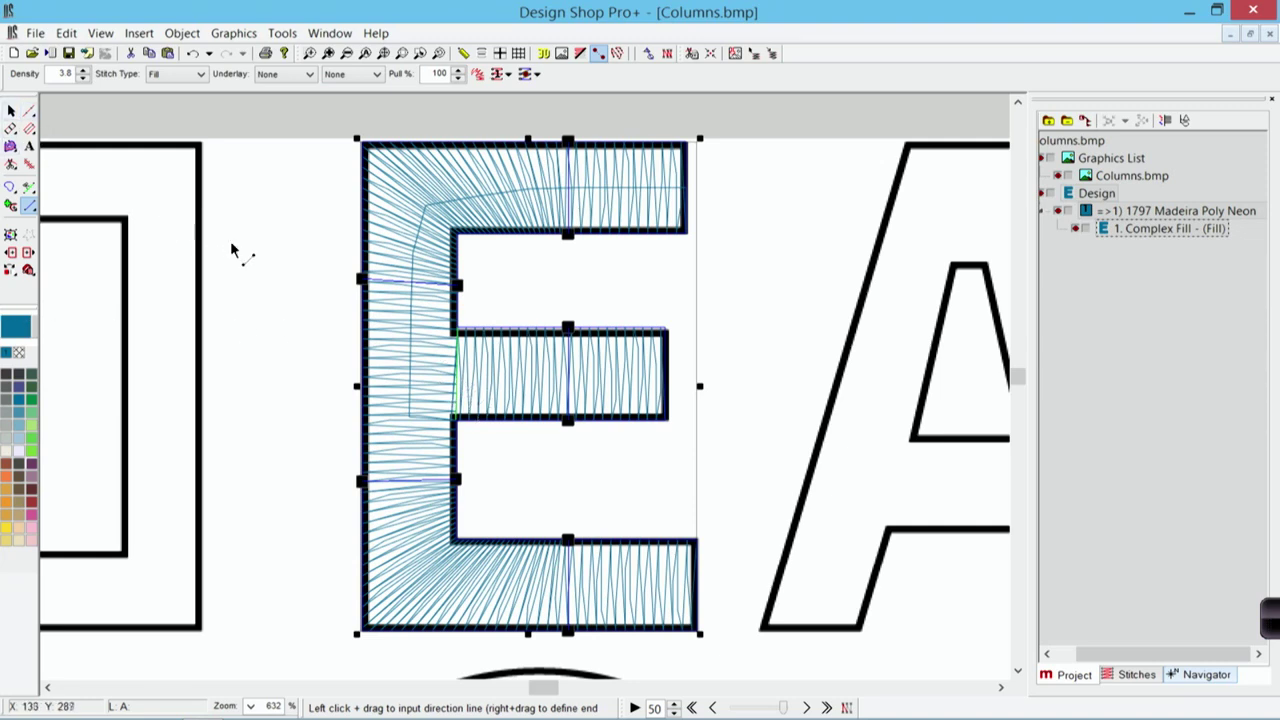
key("Escape")
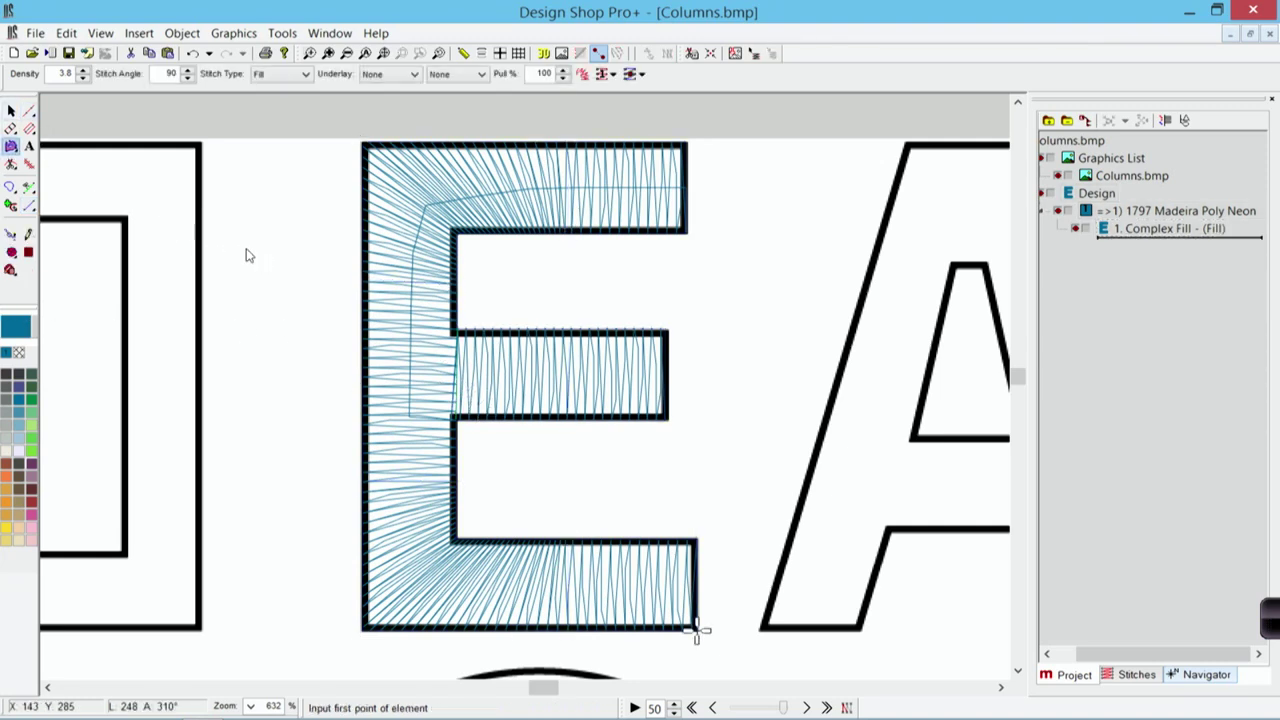
Turn on 3D thread view and change the E's fill to Satin stitches
left_click(544, 53)
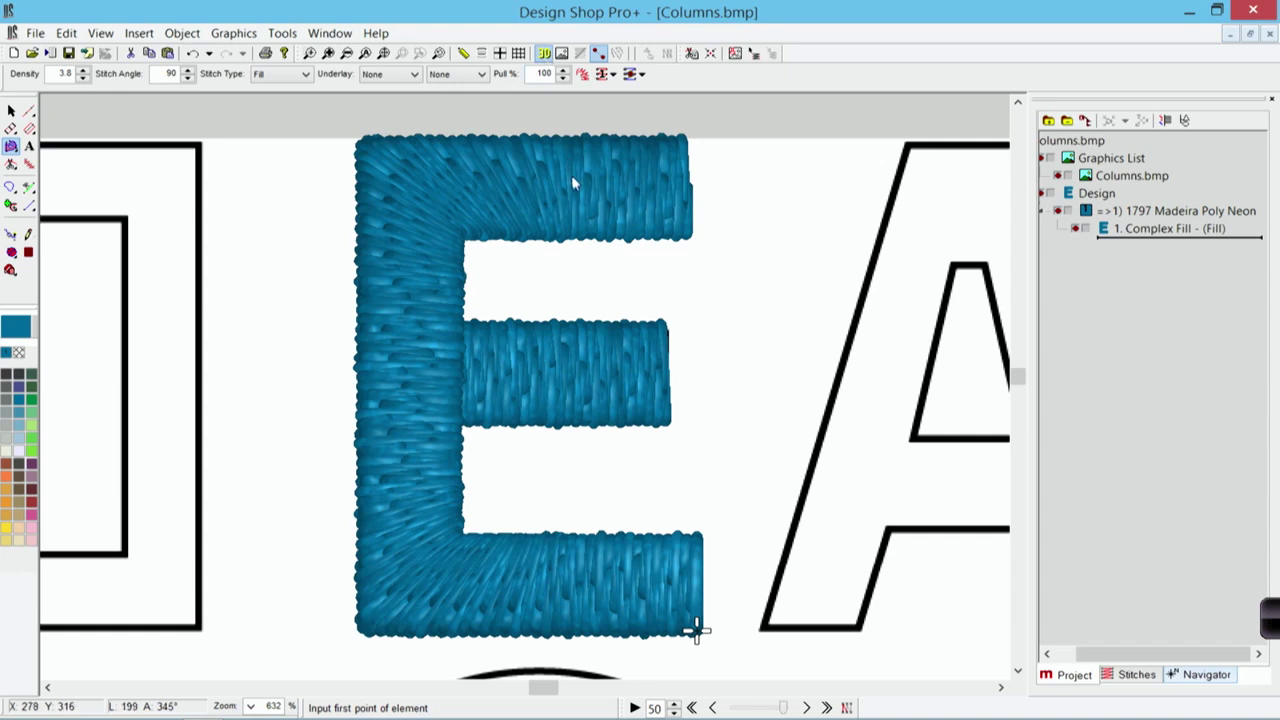
left_click(11, 110)
left_click(395, 178)
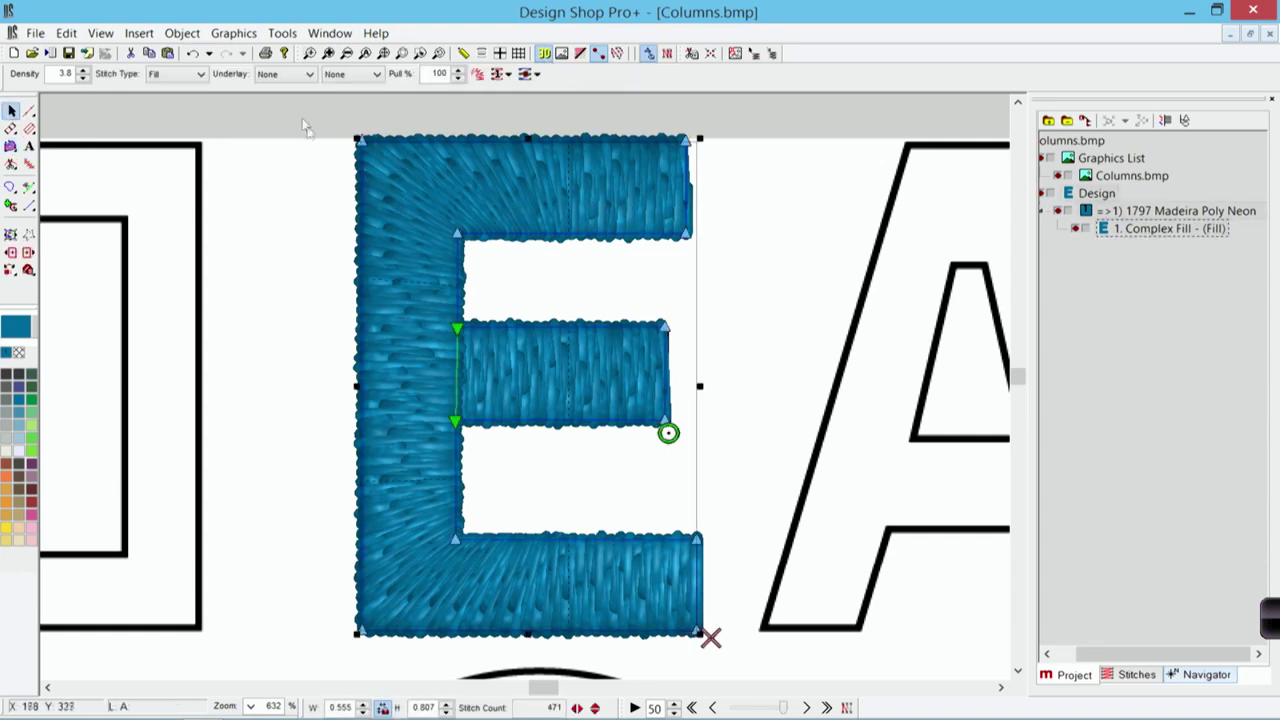
left_click(187, 76)
left_click(184, 98)
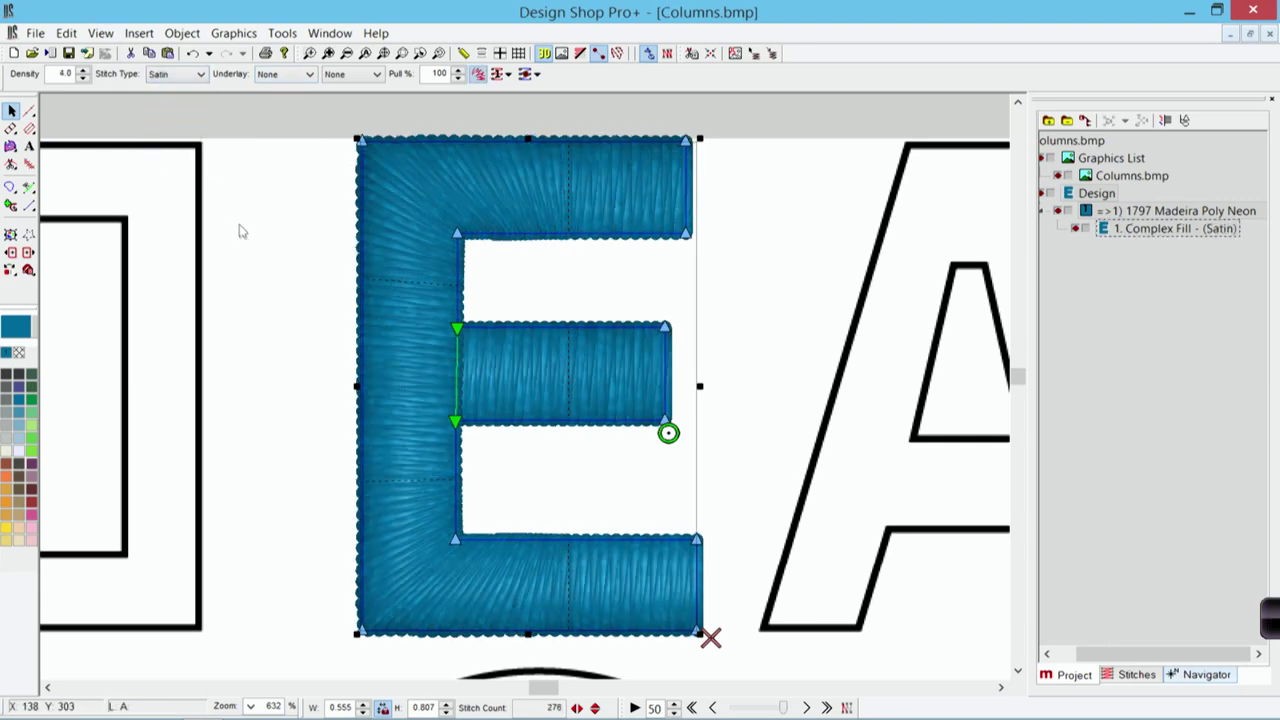
left_click(267, 272)
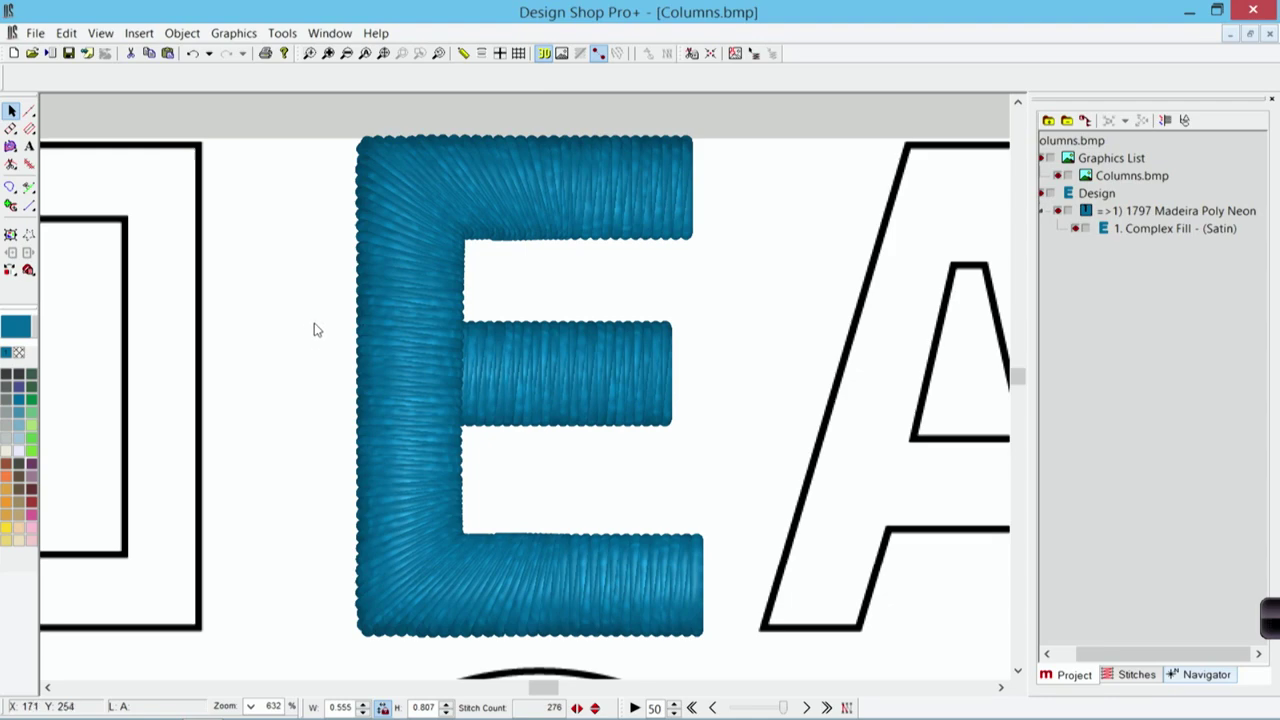
Trace the A's eight outer corners as a new complex fill element and close the outline
scroll(314, 328, "right", 3)
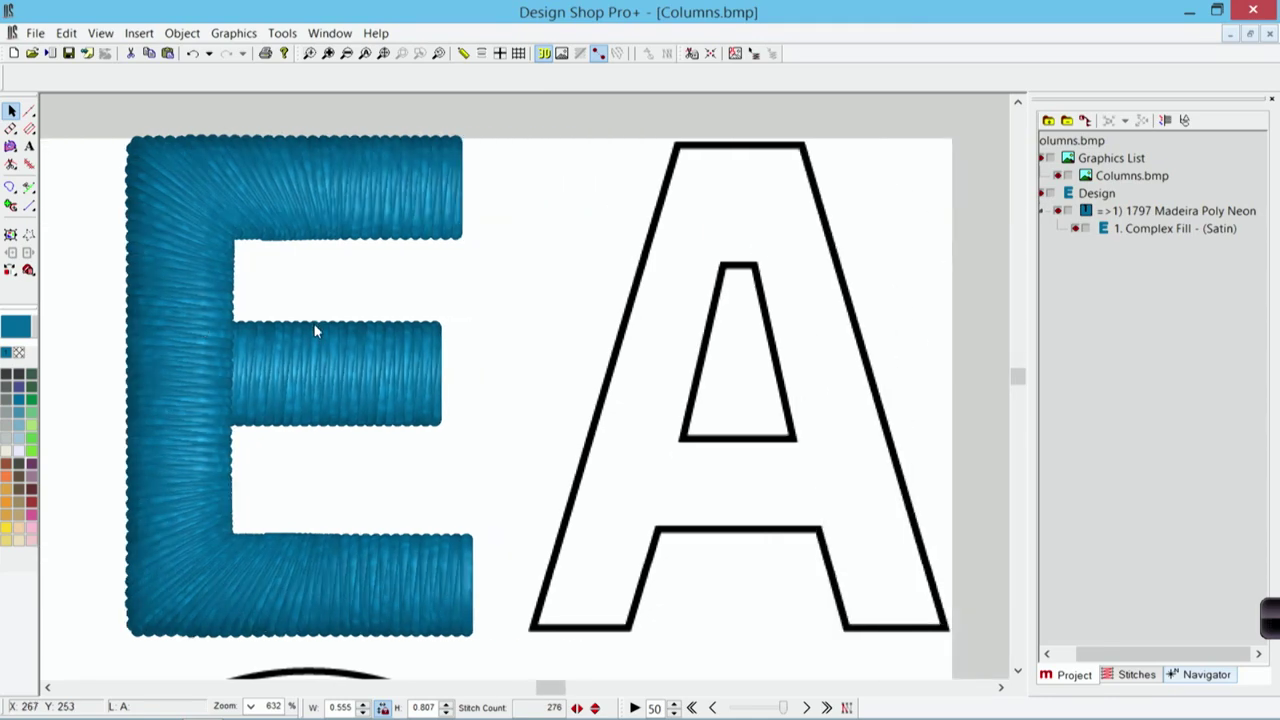
left_click(11, 146)
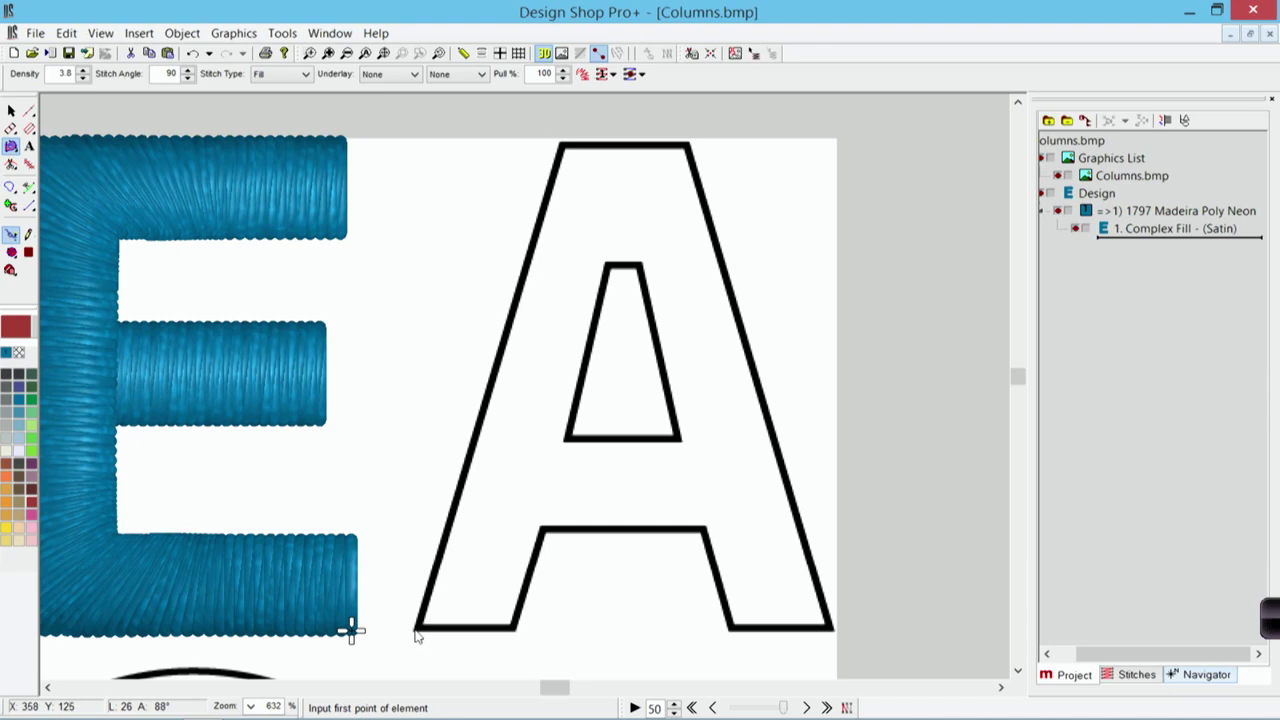
left_click(417, 631)
left_click(516, 632)
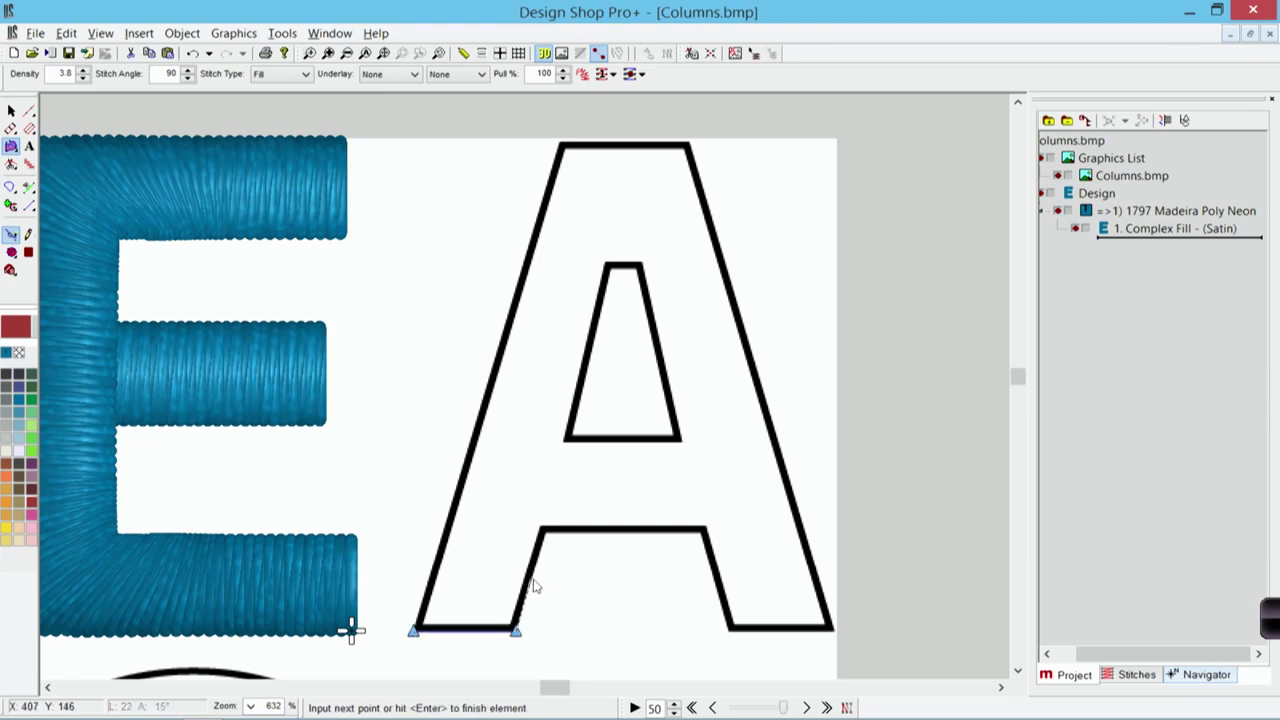
left_click(542, 530)
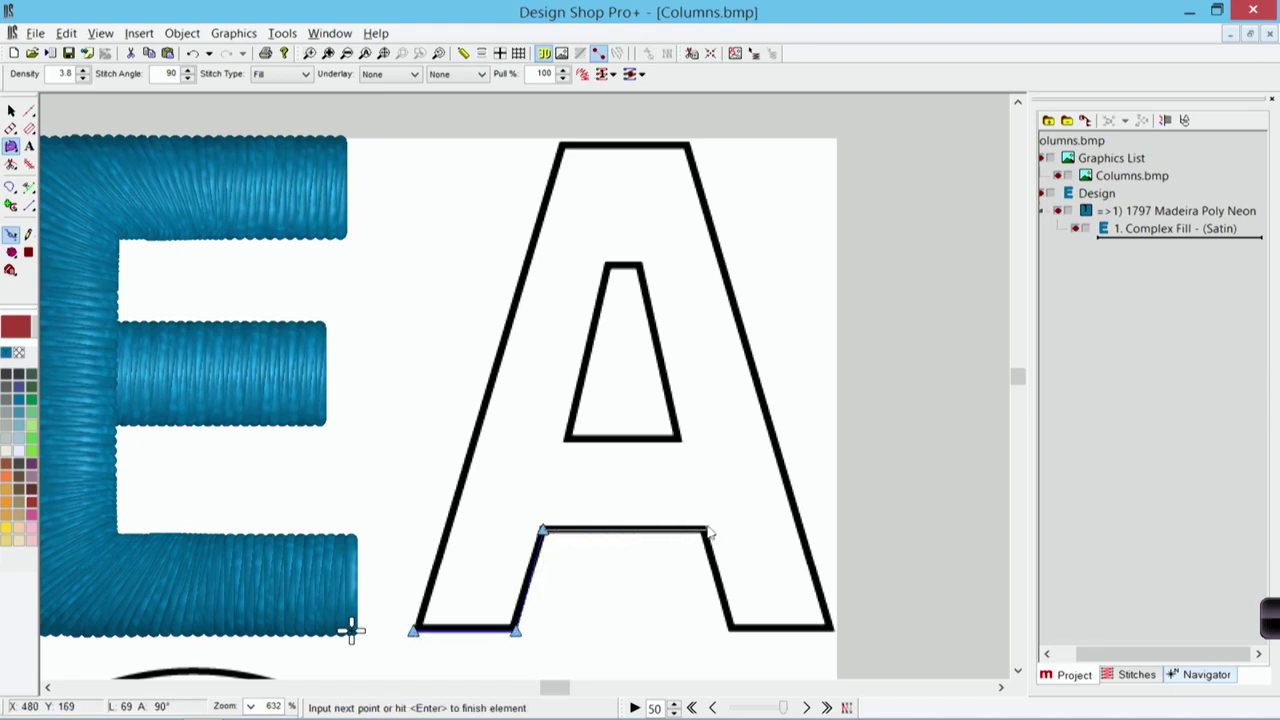
left_click(700, 530)
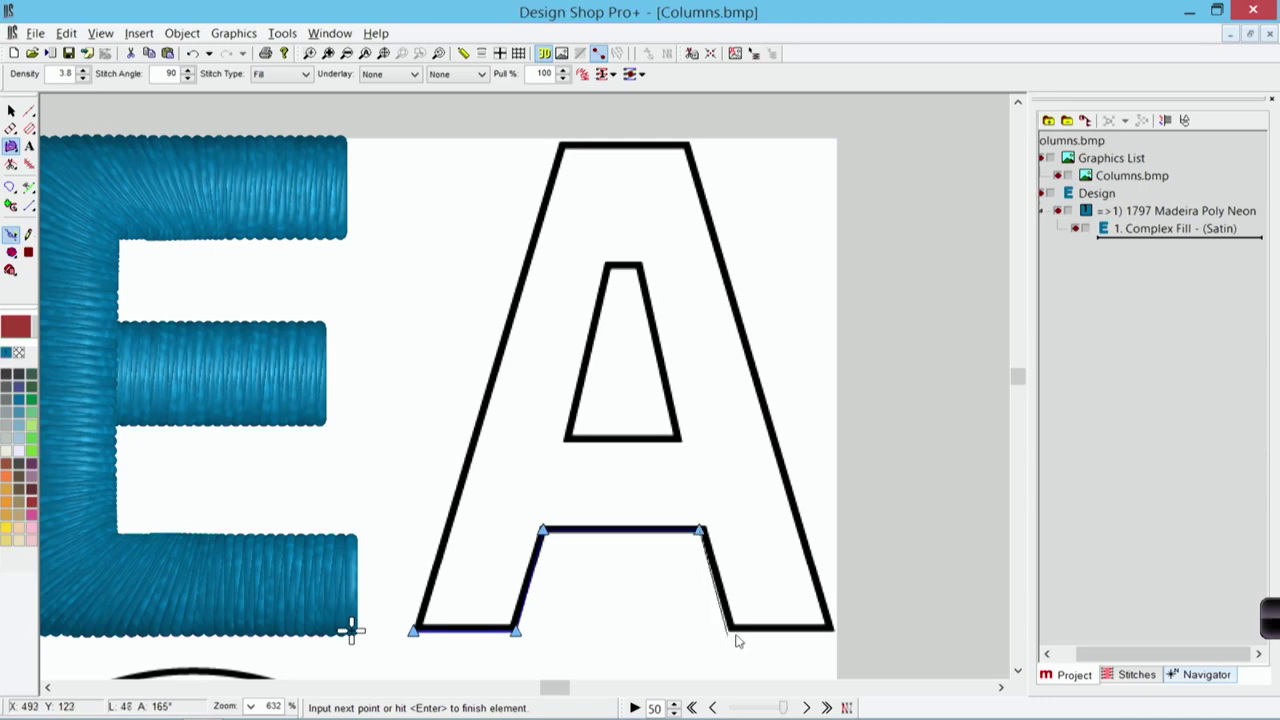
left_click(731, 630)
left_click(831, 630)
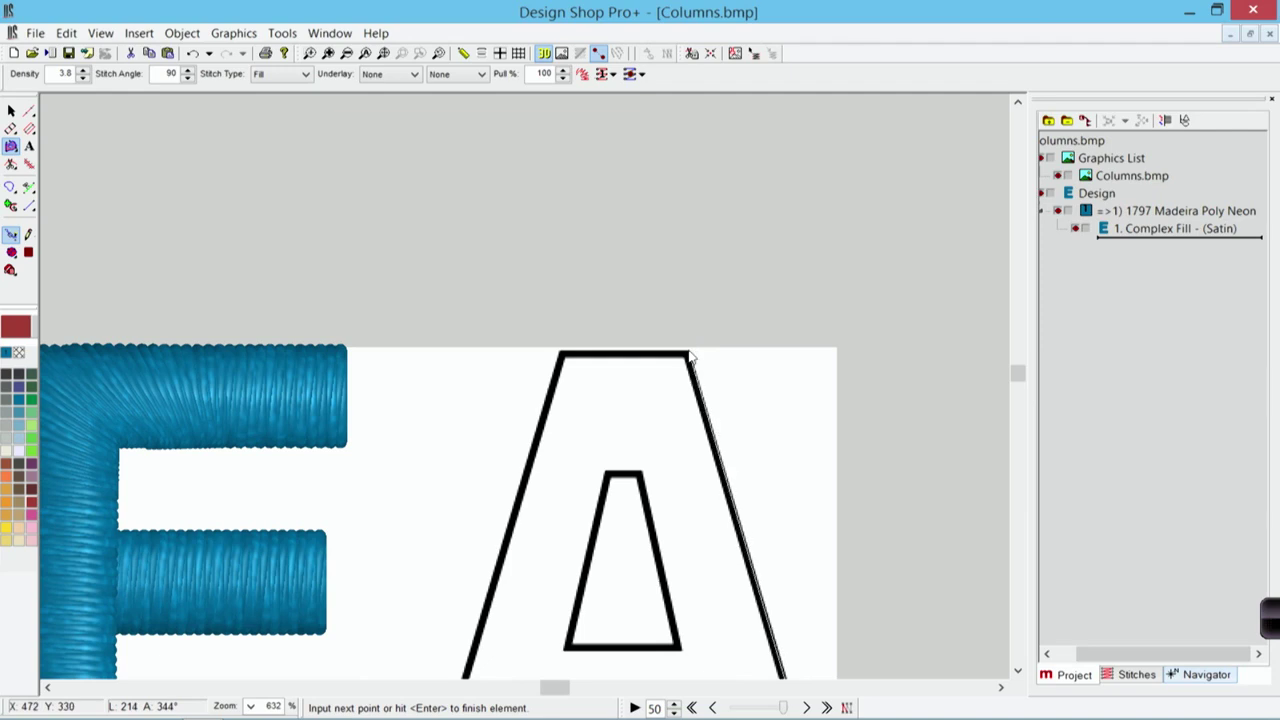
left_click(687, 350)
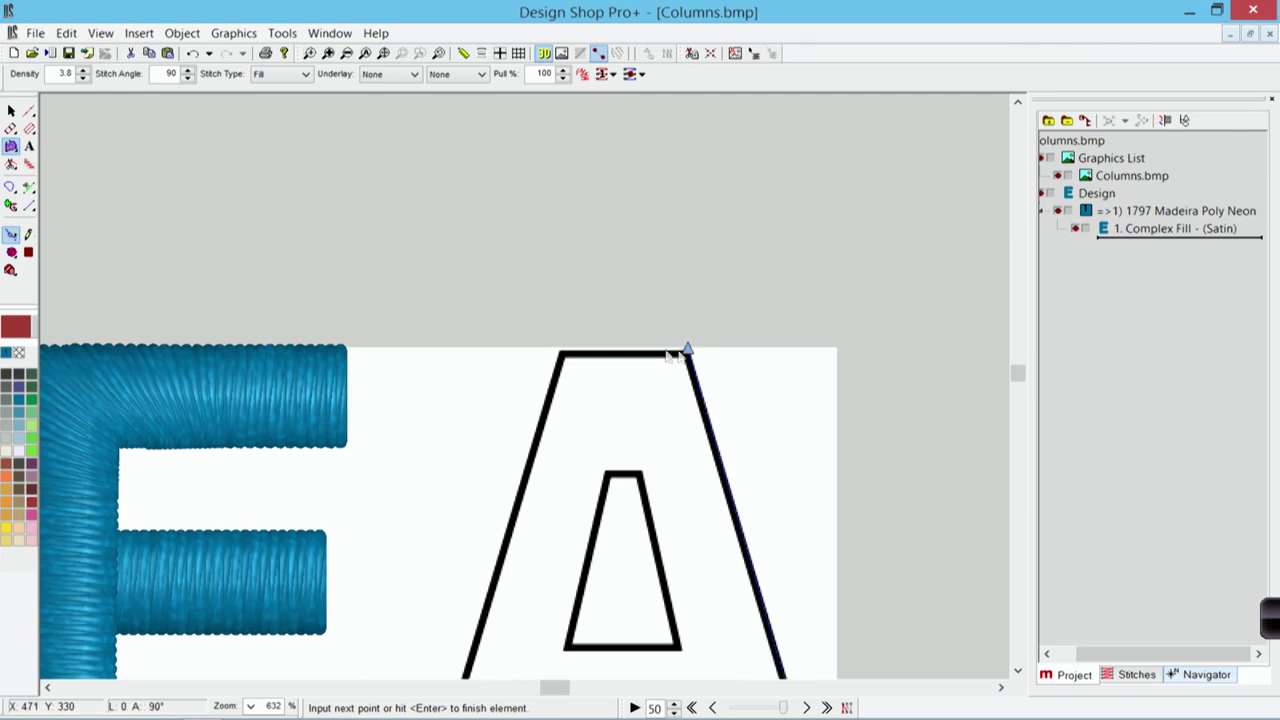
left_click(562, 356)
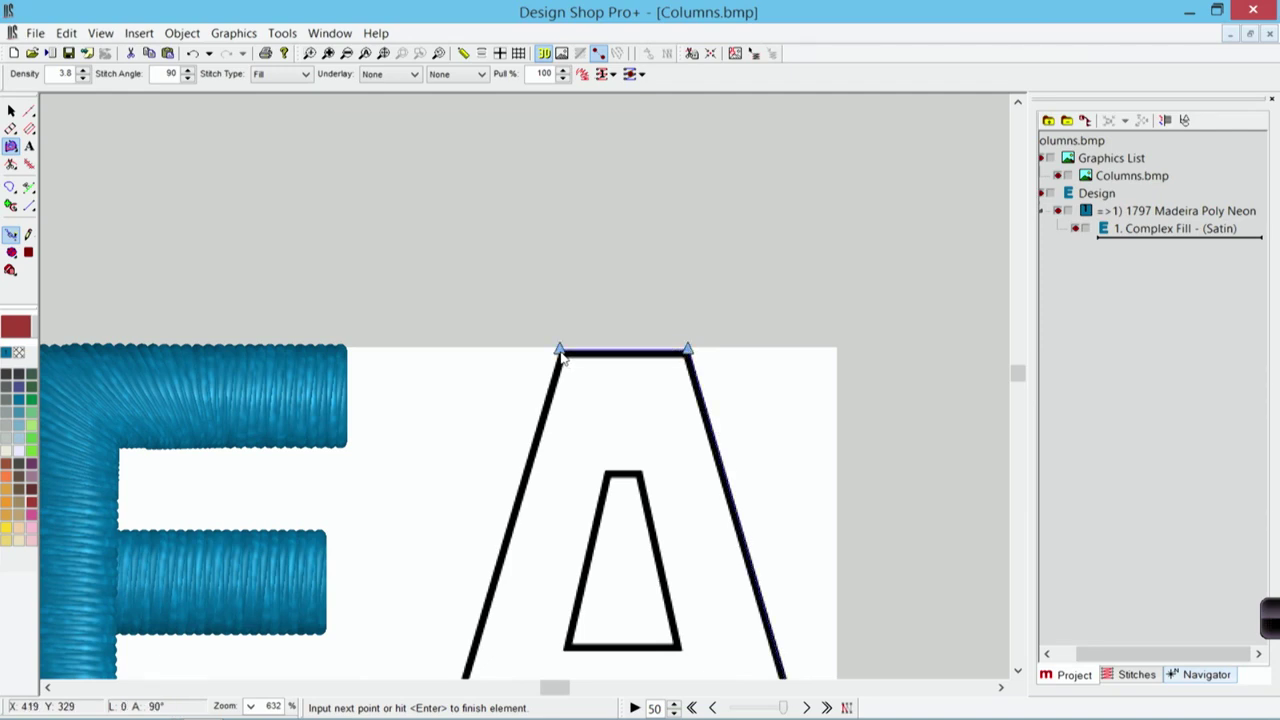
key("Return")
scroll(560, 356, "up", 3)
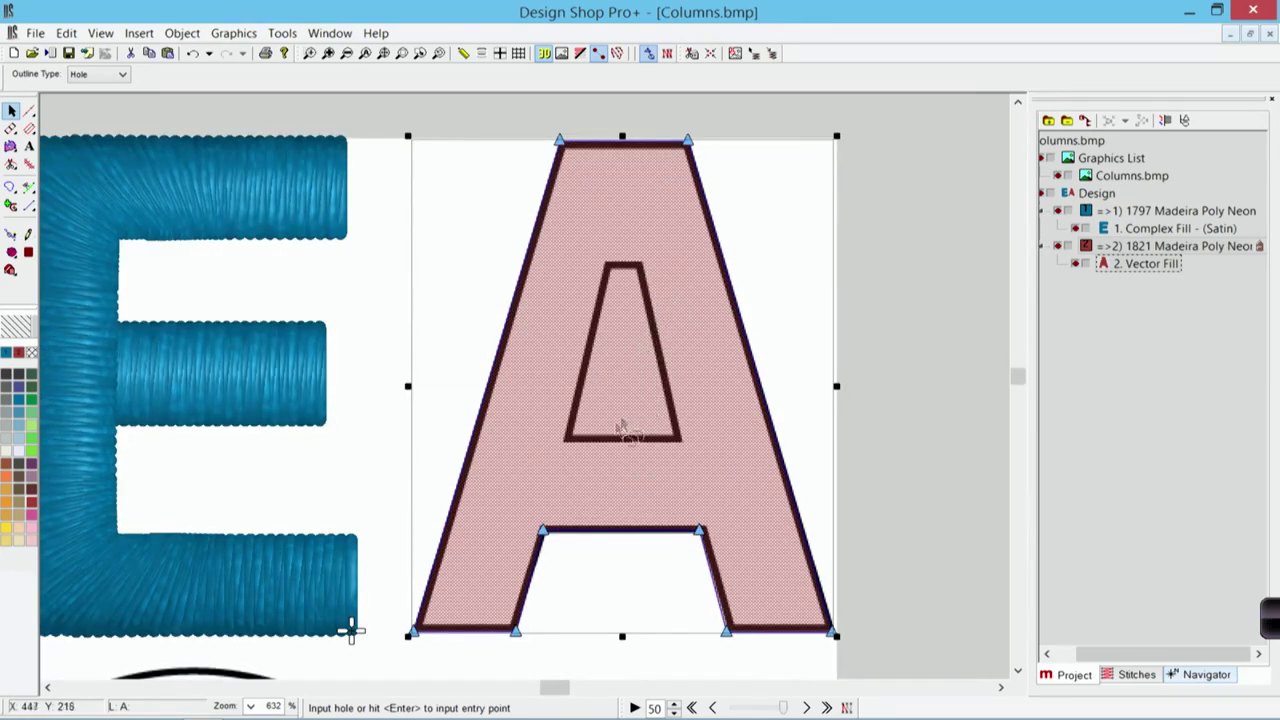
Cut the A's triangular counter out as a four-point hole
left_click(568, 439)
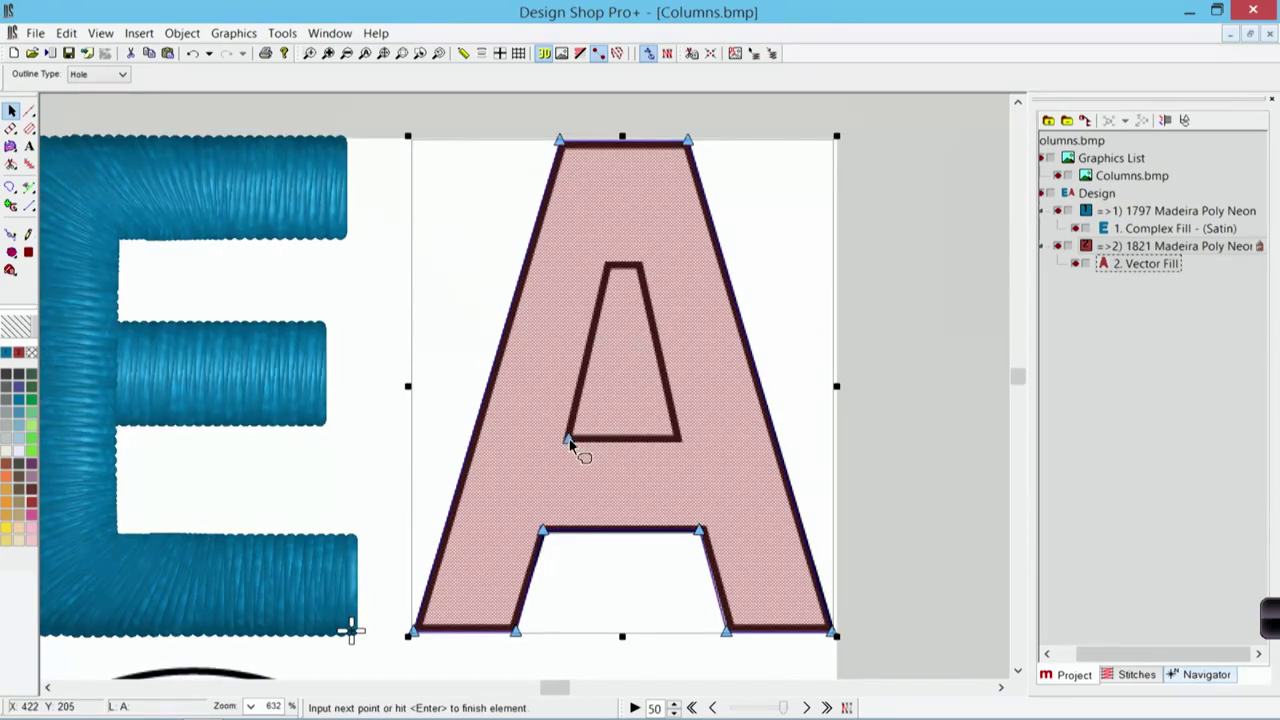
left_click(608, 268)
left_click(639, 268)
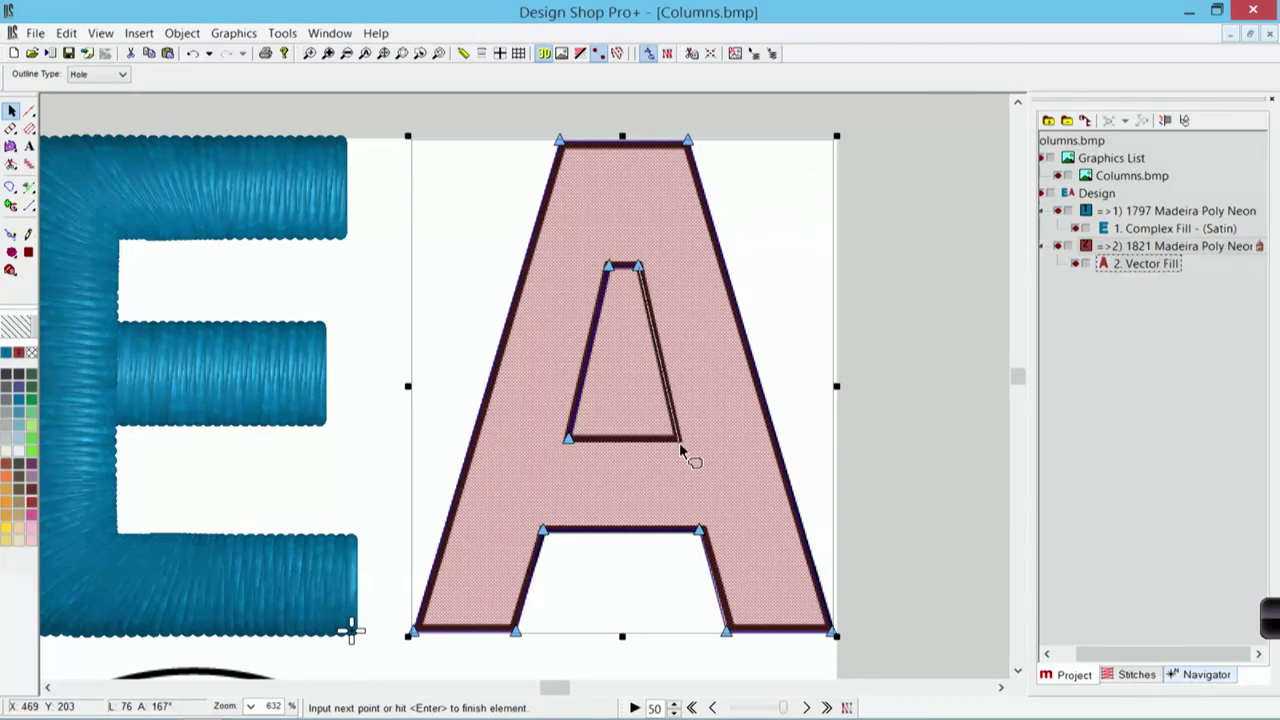
left_click(679, 442)
left_click(678, 440)
key("Return")
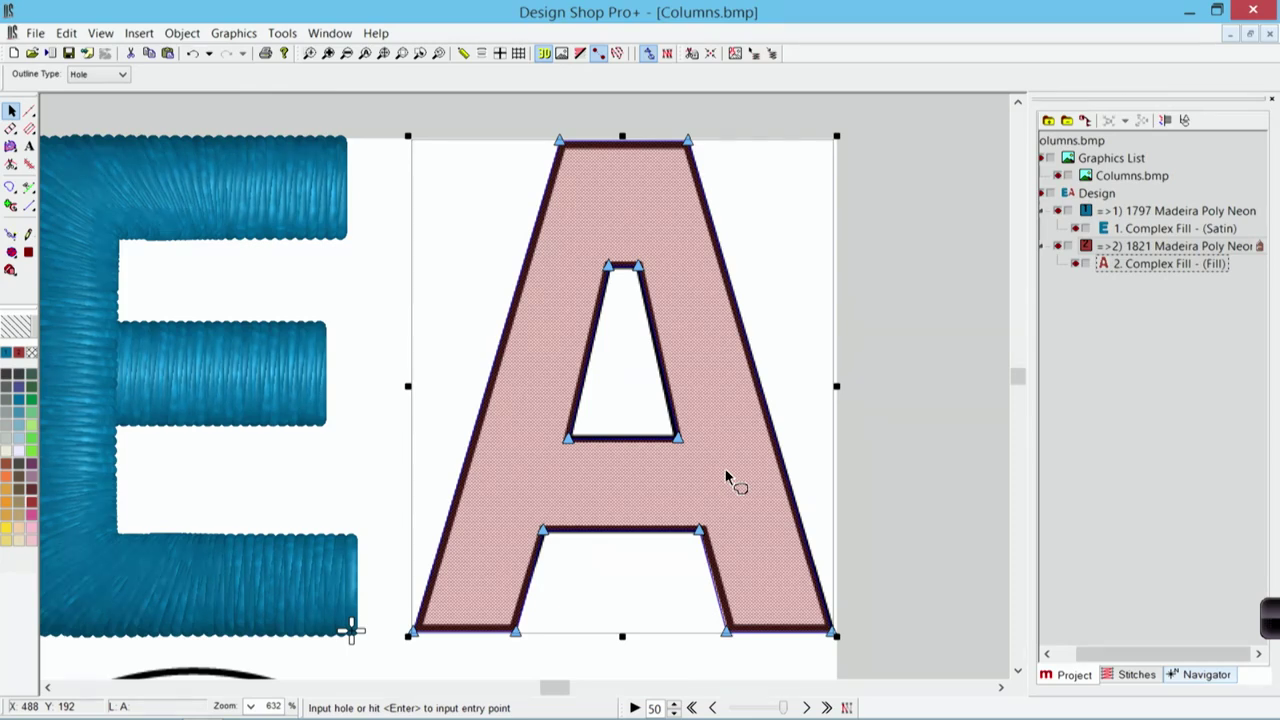
key("Return")
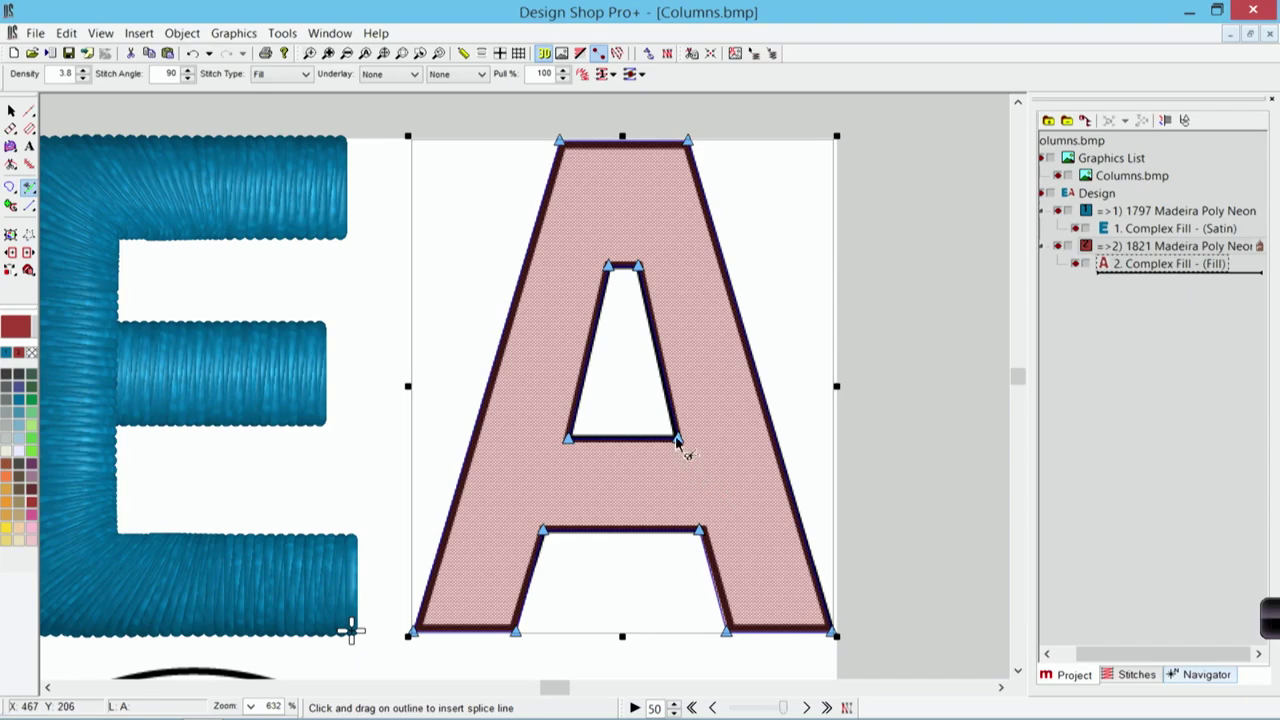
Splice both legs of the A from the counter's lower corners to the crossbar underside
left_click_drag(677, 438, 701, 533)
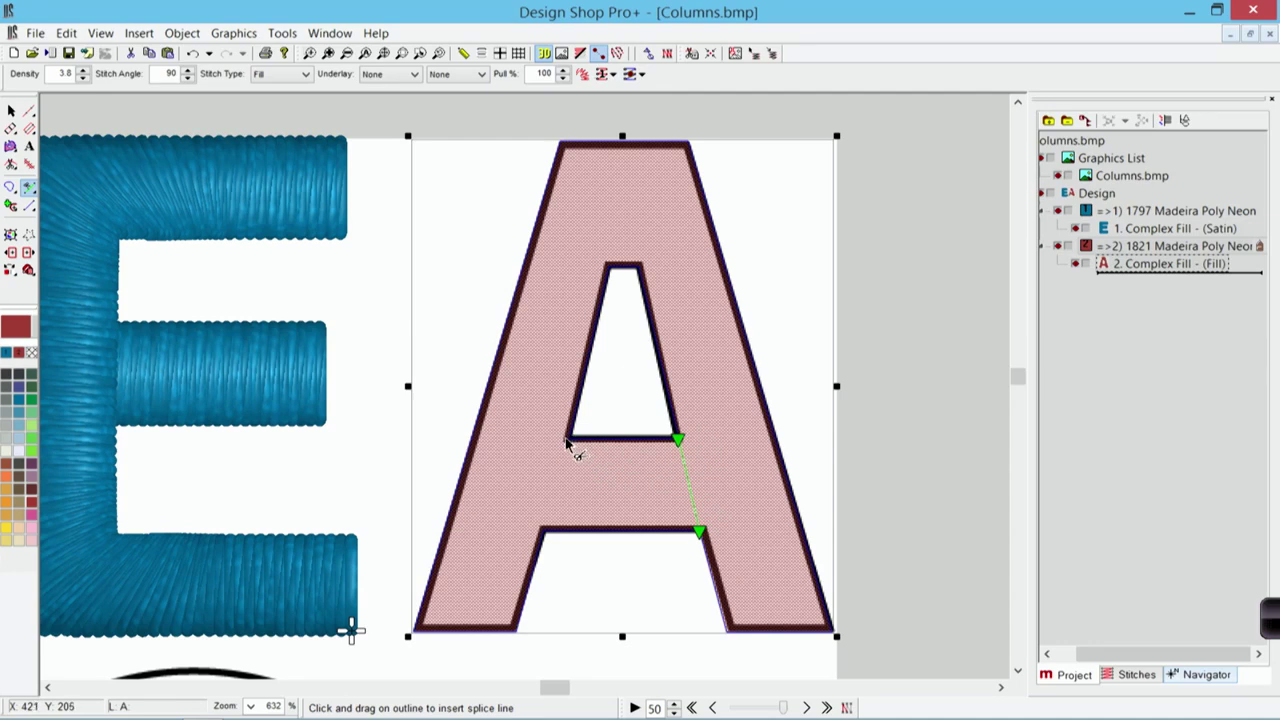
left_click_drag(567, 442, 544, 535)
key("Return")
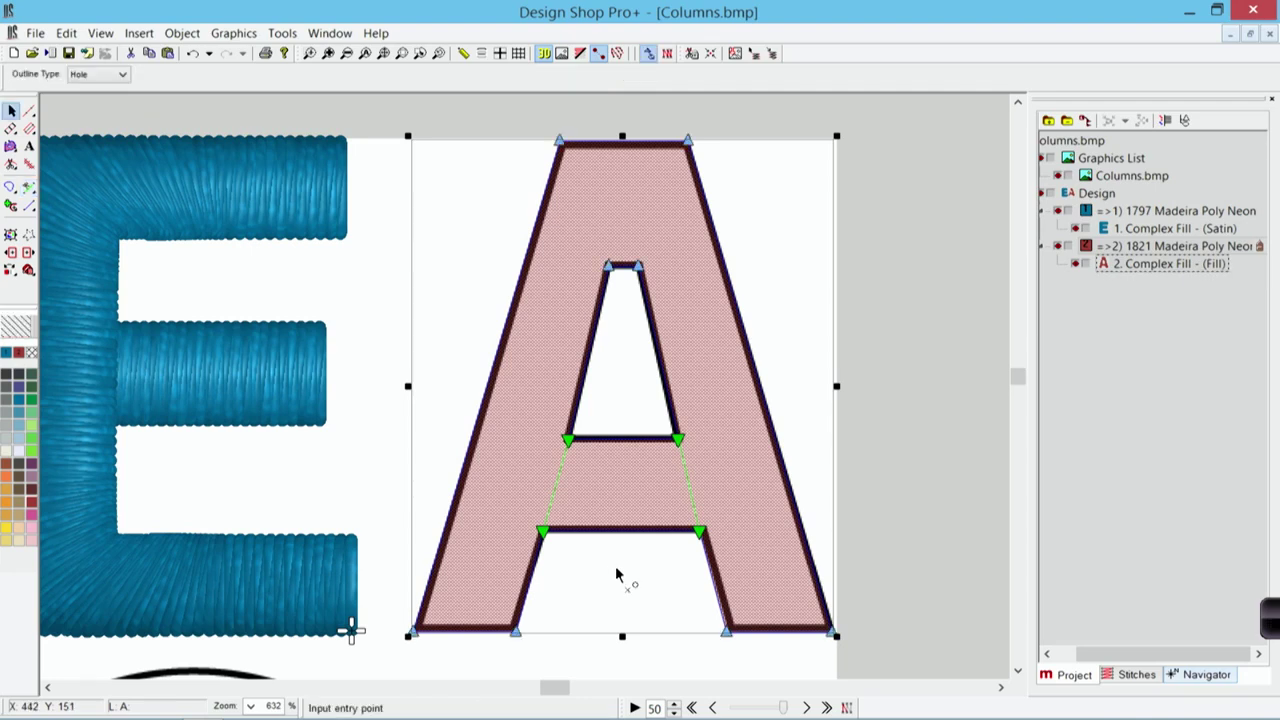
Set the A's entry at the crossbar's lower-left and exit at the right leg base, plus horizontal and vertical direction lines
left_click(564, 531)
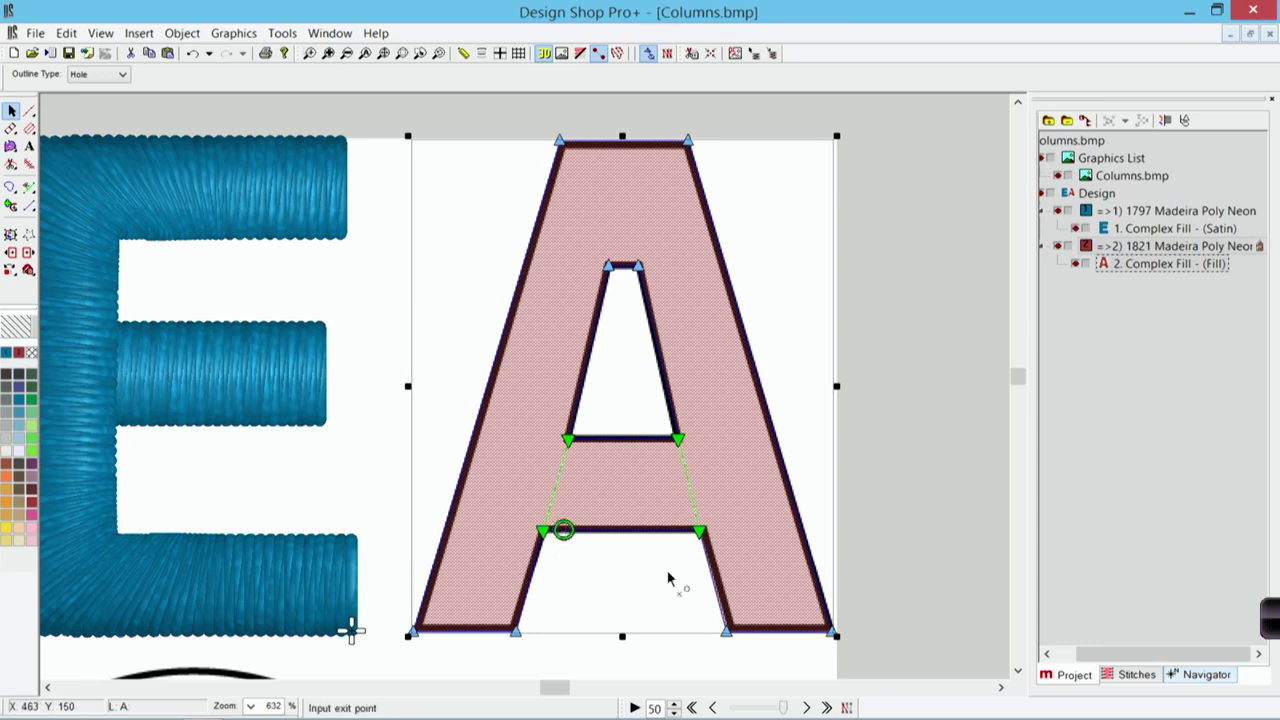
left_click(724, 638)
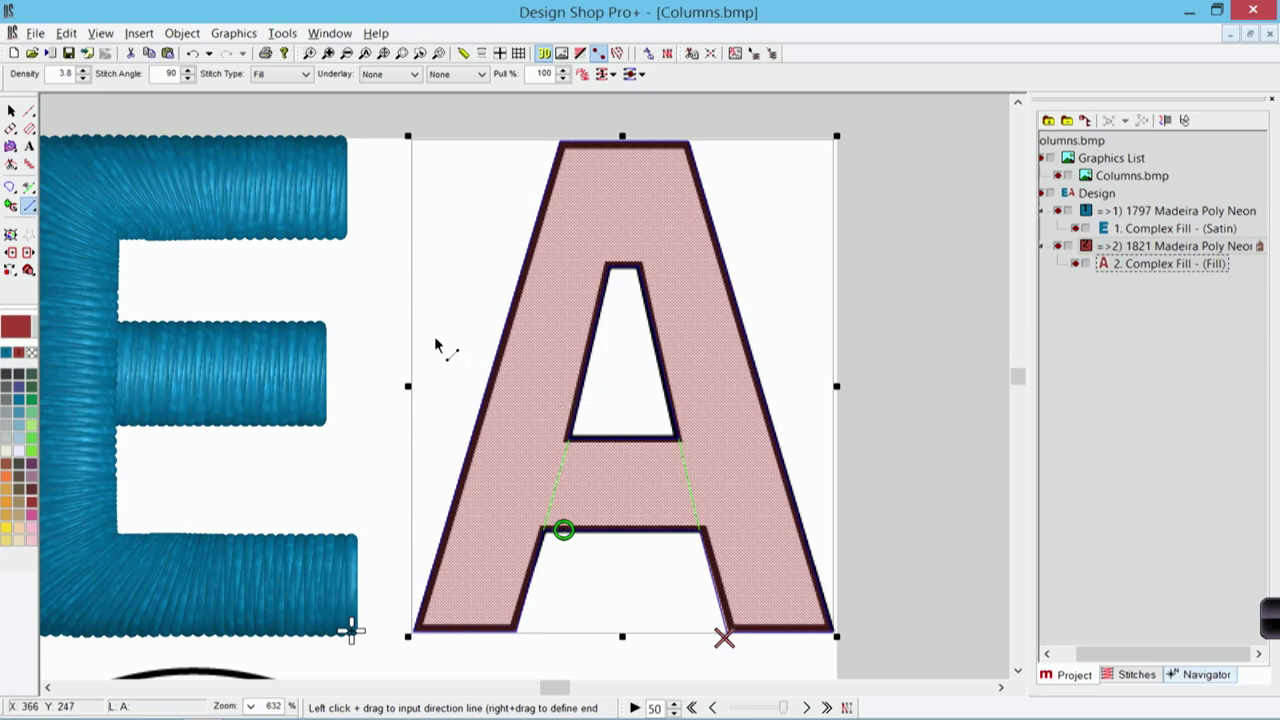
left_click_drag(435, 341, 814, 364)
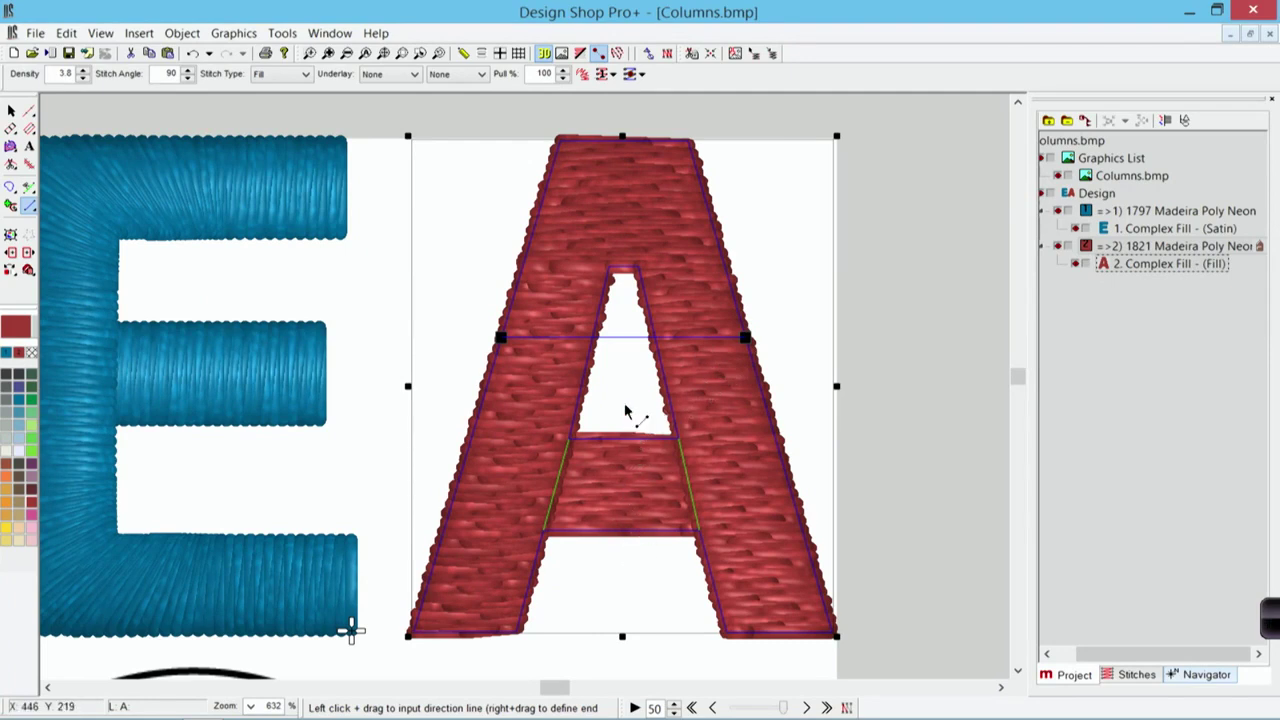
left_click_drag(624, 405, 632, 560)
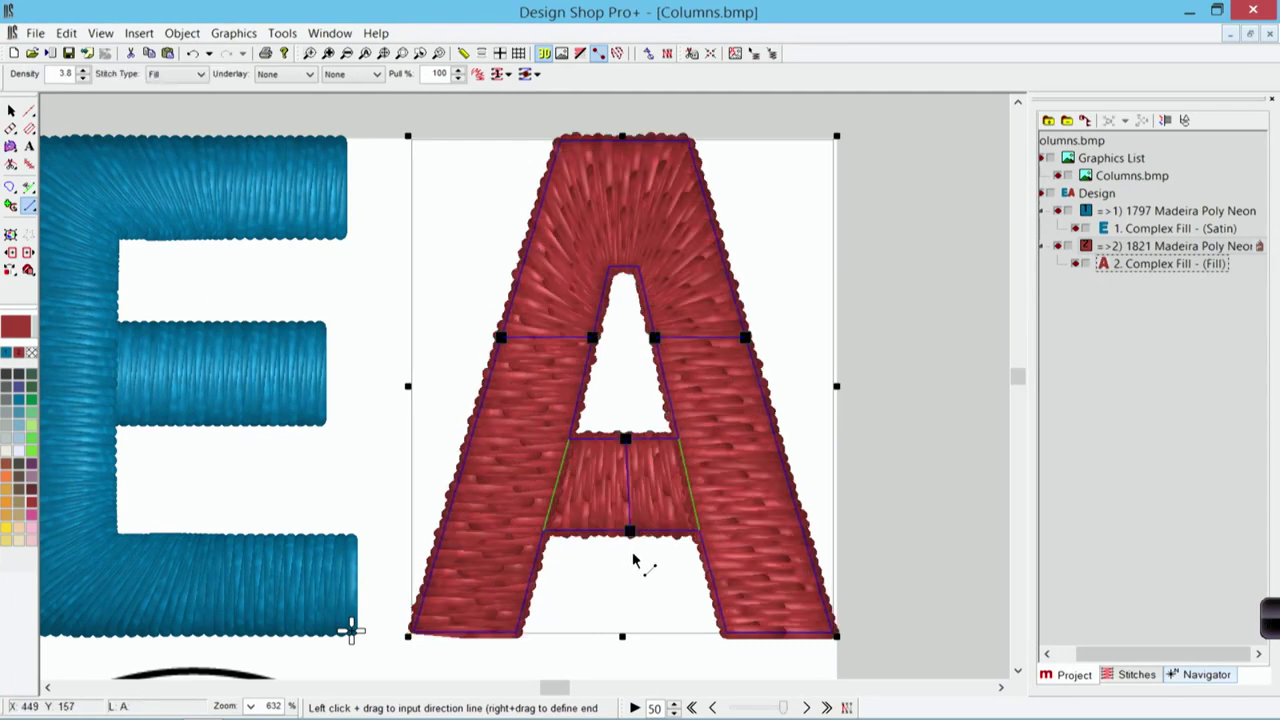
Add a horizontal direction line across the A's top and switch the A to Satin stitches
left_click(561, 53)
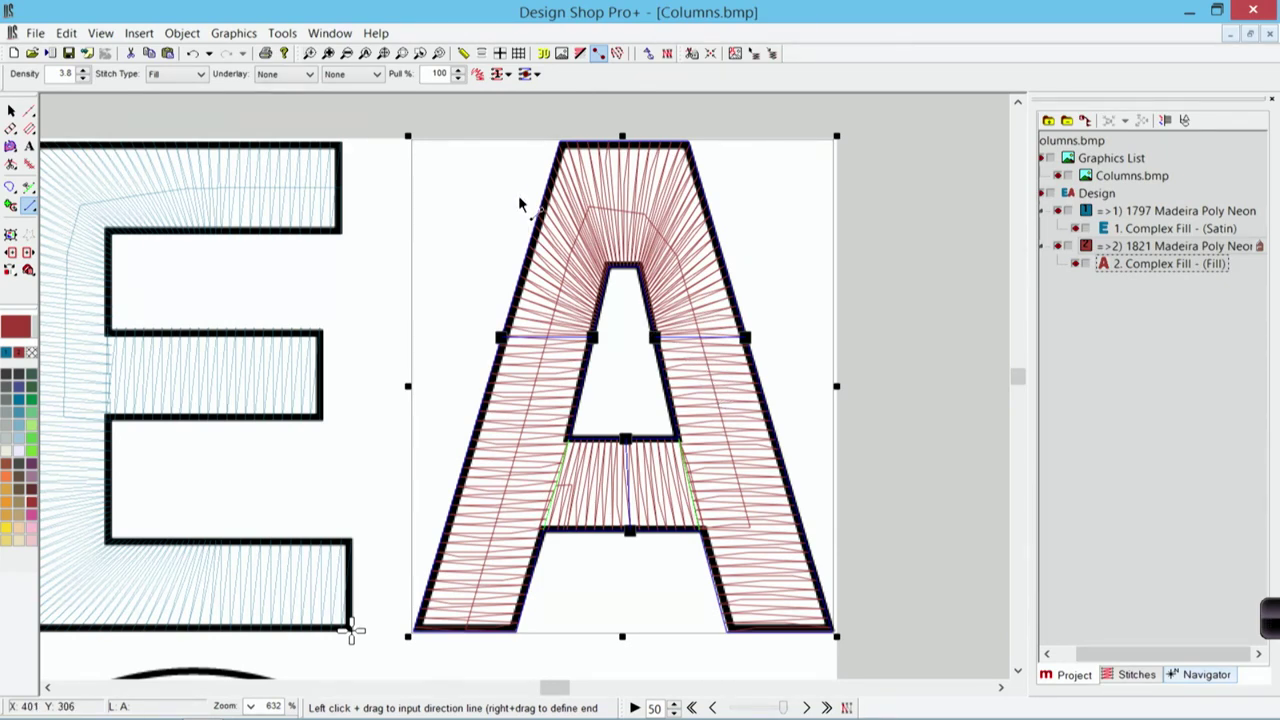
left_click_drag(518, 196, 748, 198)
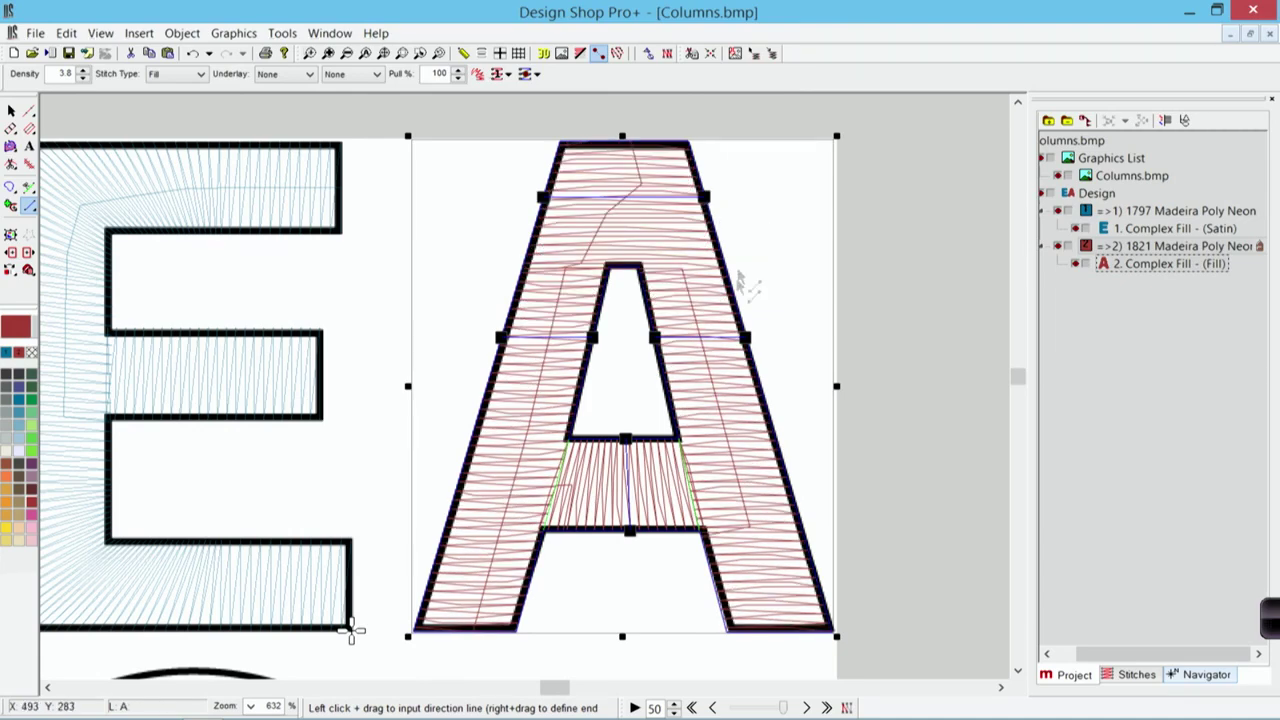
left_click(543, 53)
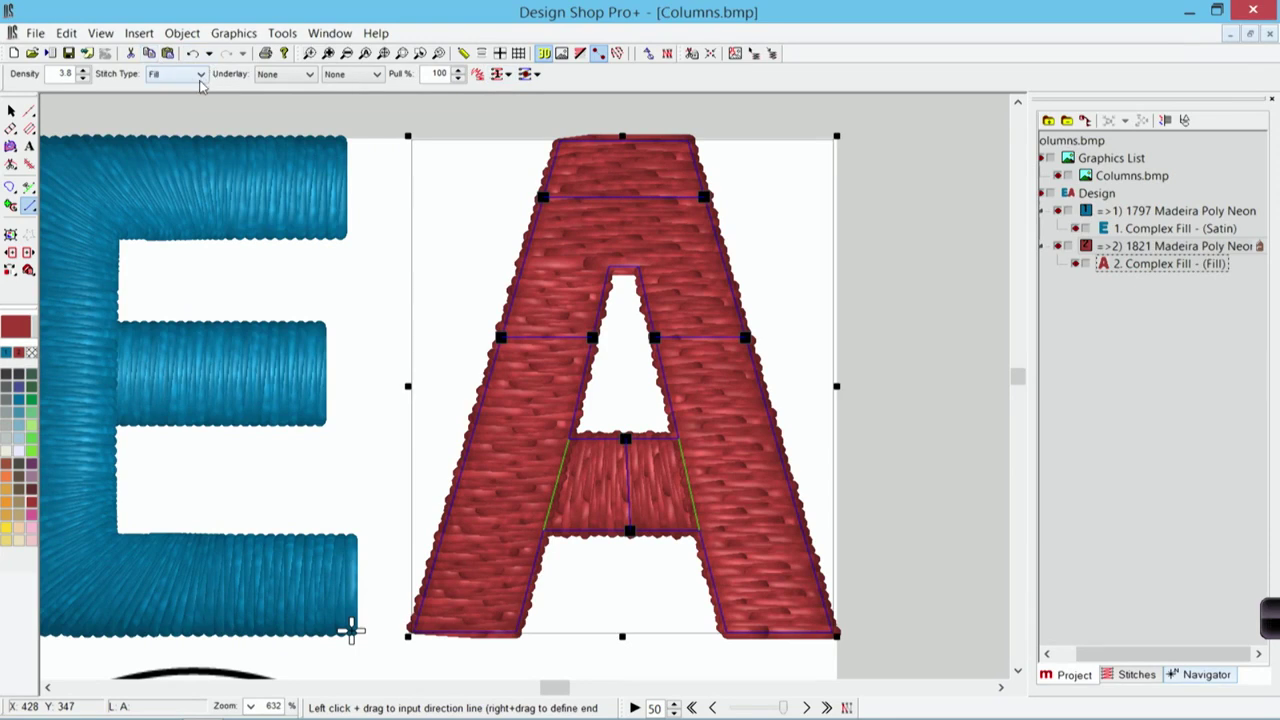
left_click(200, 76)
left_click(194, 99)
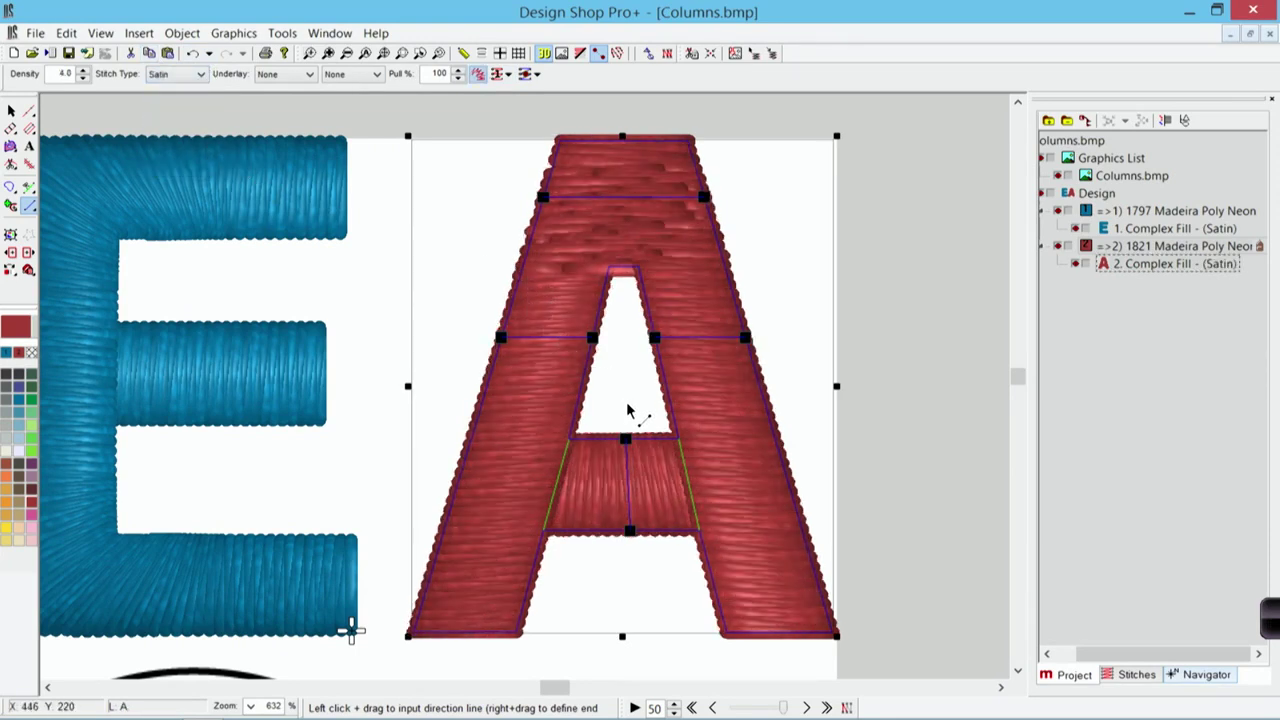
key("Return")
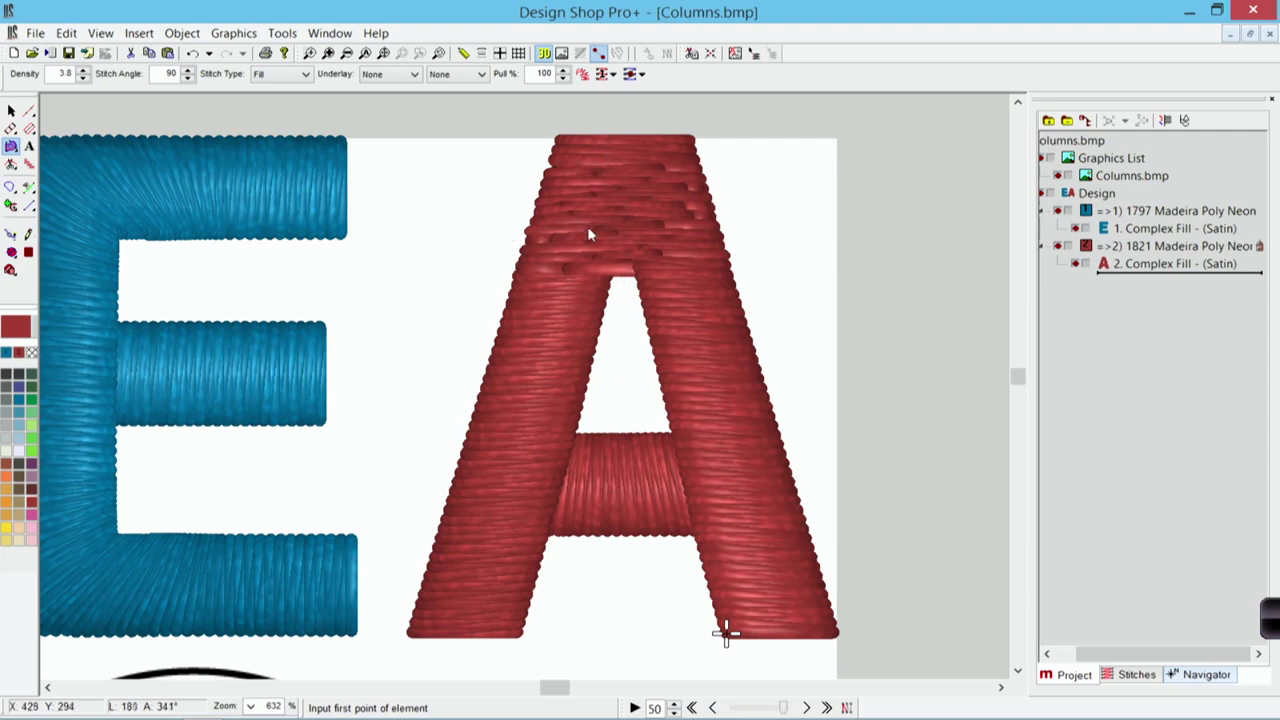
Cancel the stray point and drag the red A to the right, exposing the A outline artwork
left_click(488, 448)
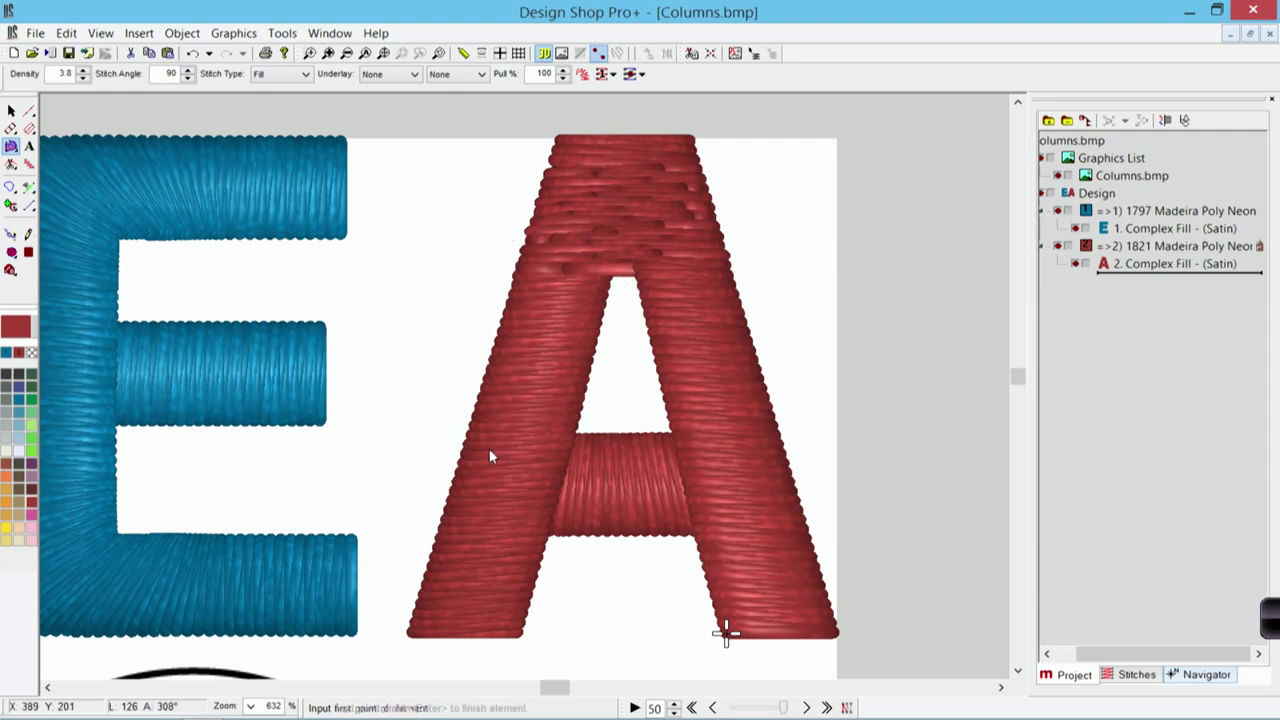
key("Escape")
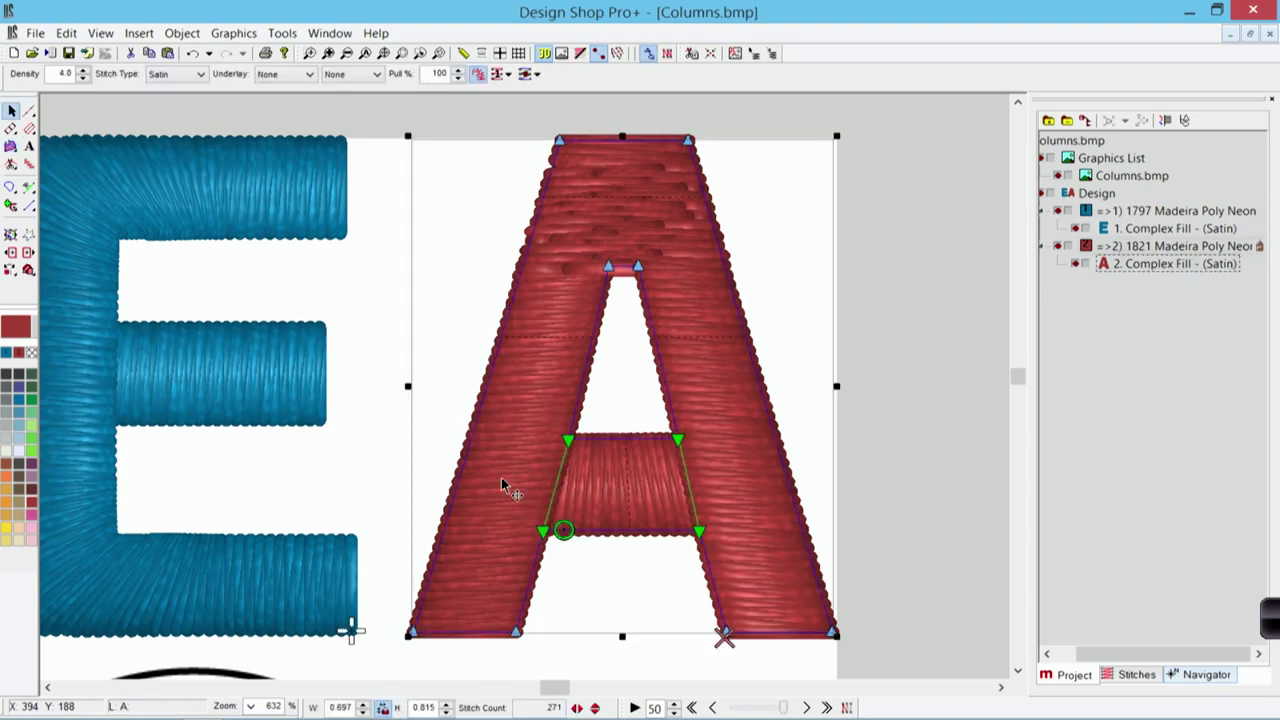
left_click_drag(501, 490, 940, 503)
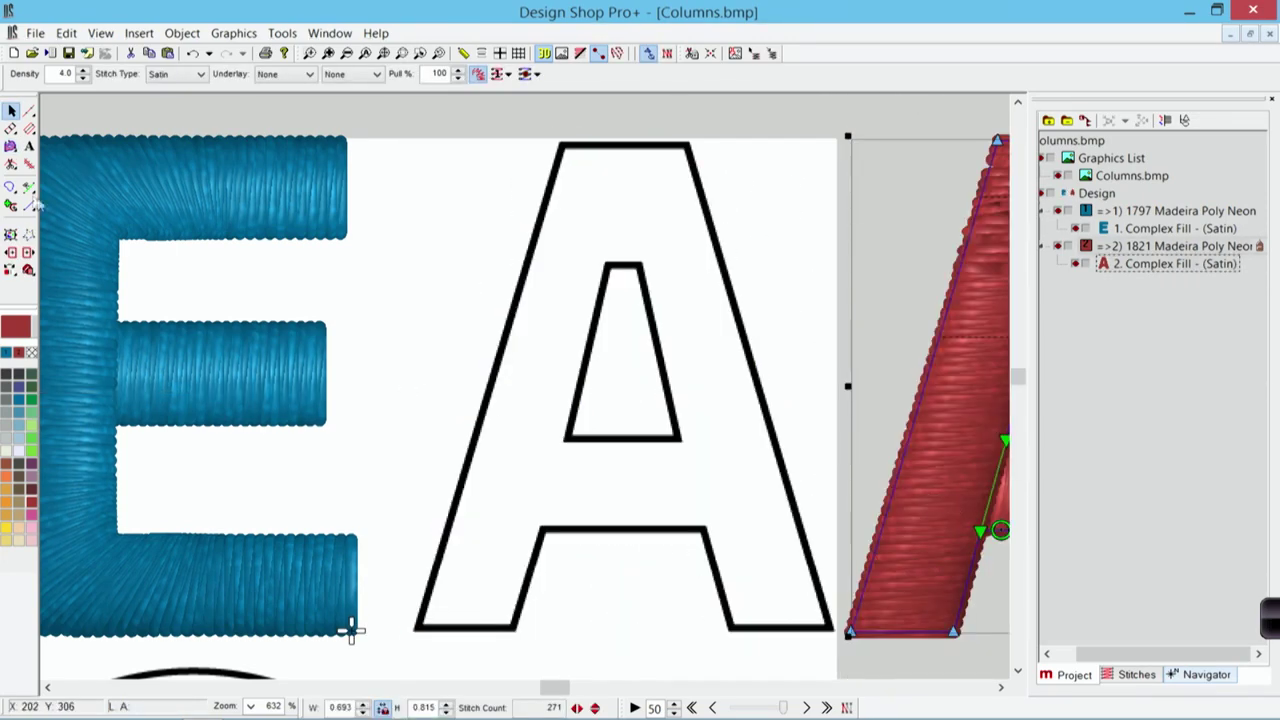
Start a new Complex Fill shape with the stitch type set to Satin
left_click(11, 150)
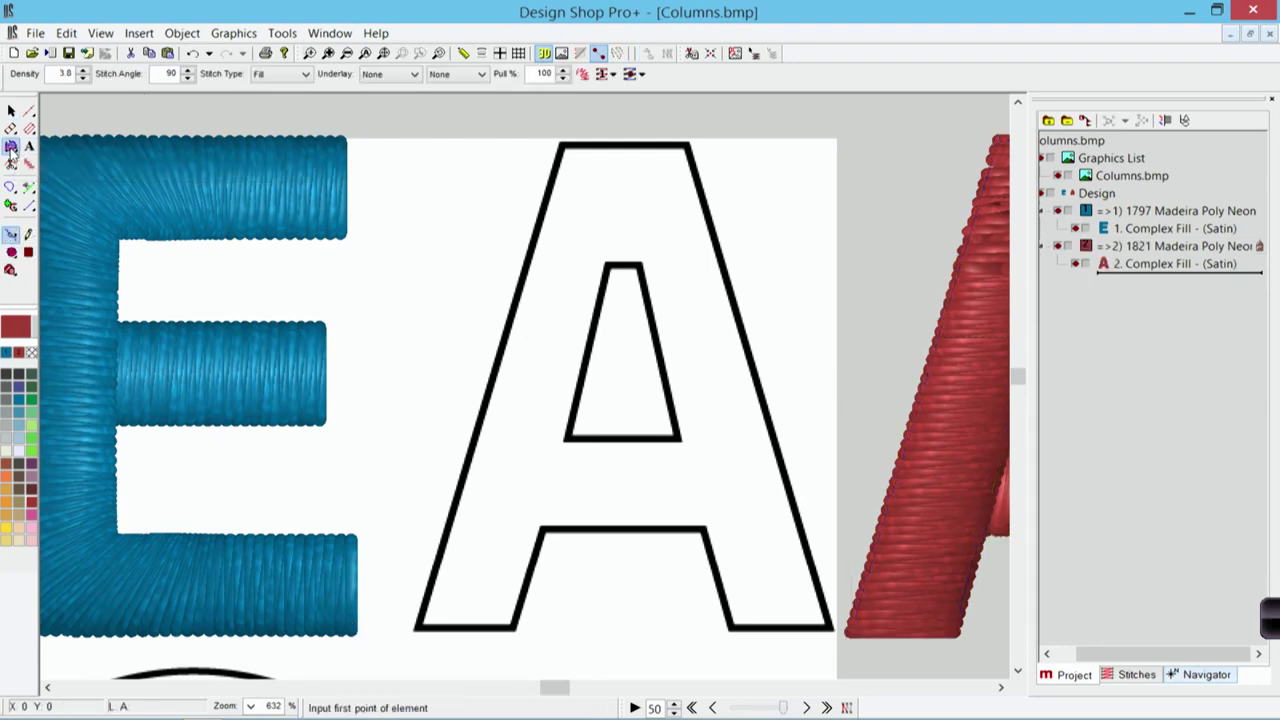
left_click(306, 74)
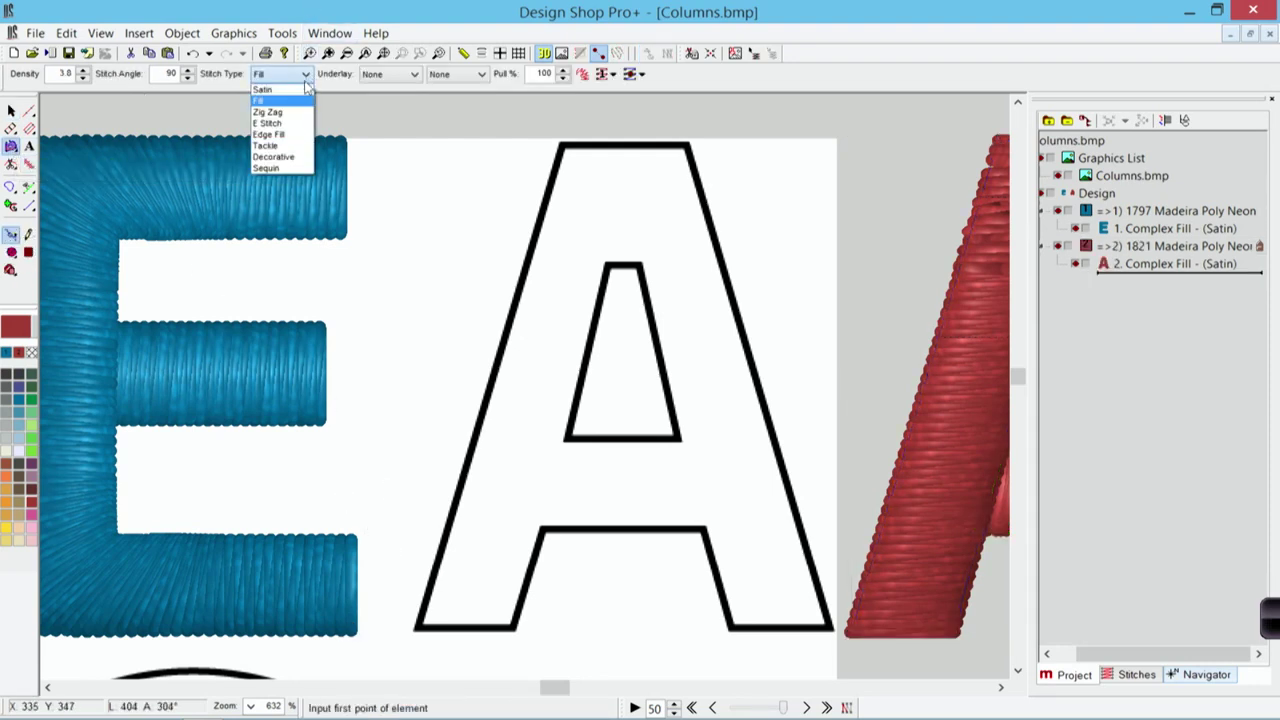
left_click(268, 97)
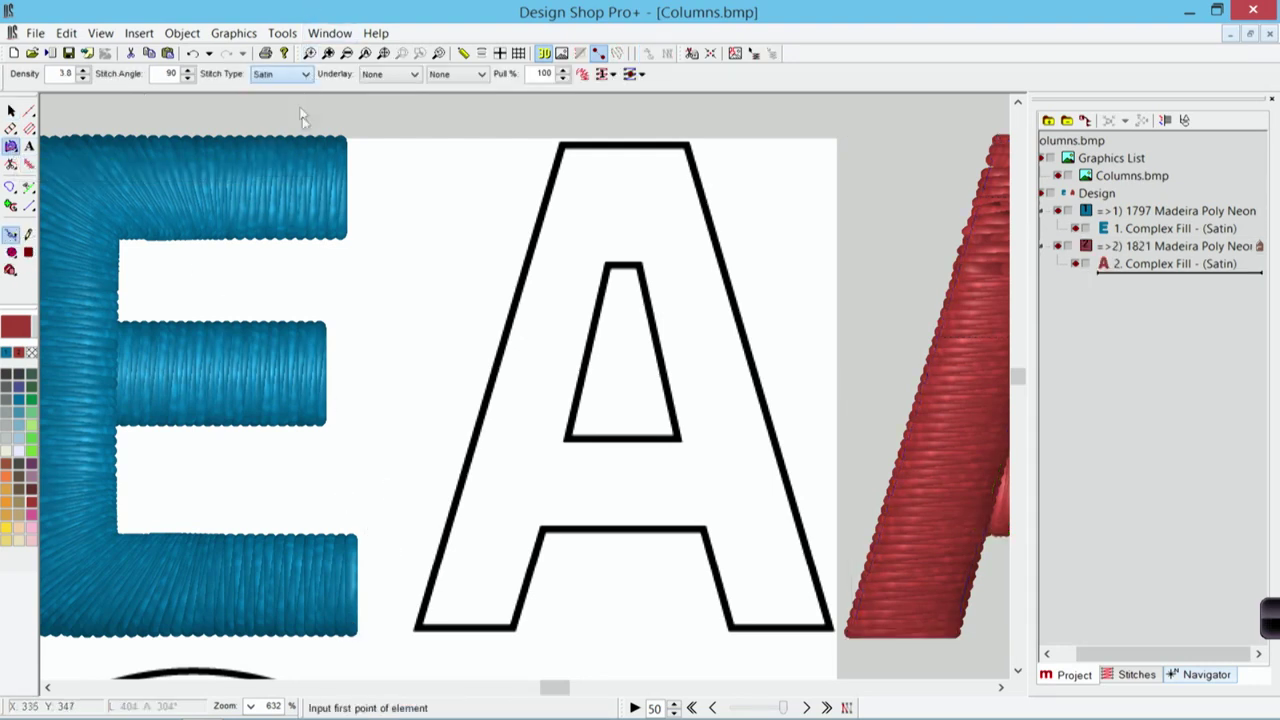
Trace the A's outer outline corner by corner, from its feet and crossbar up to the top, and close it
left_click(412, 631)
left_click(506, 631)
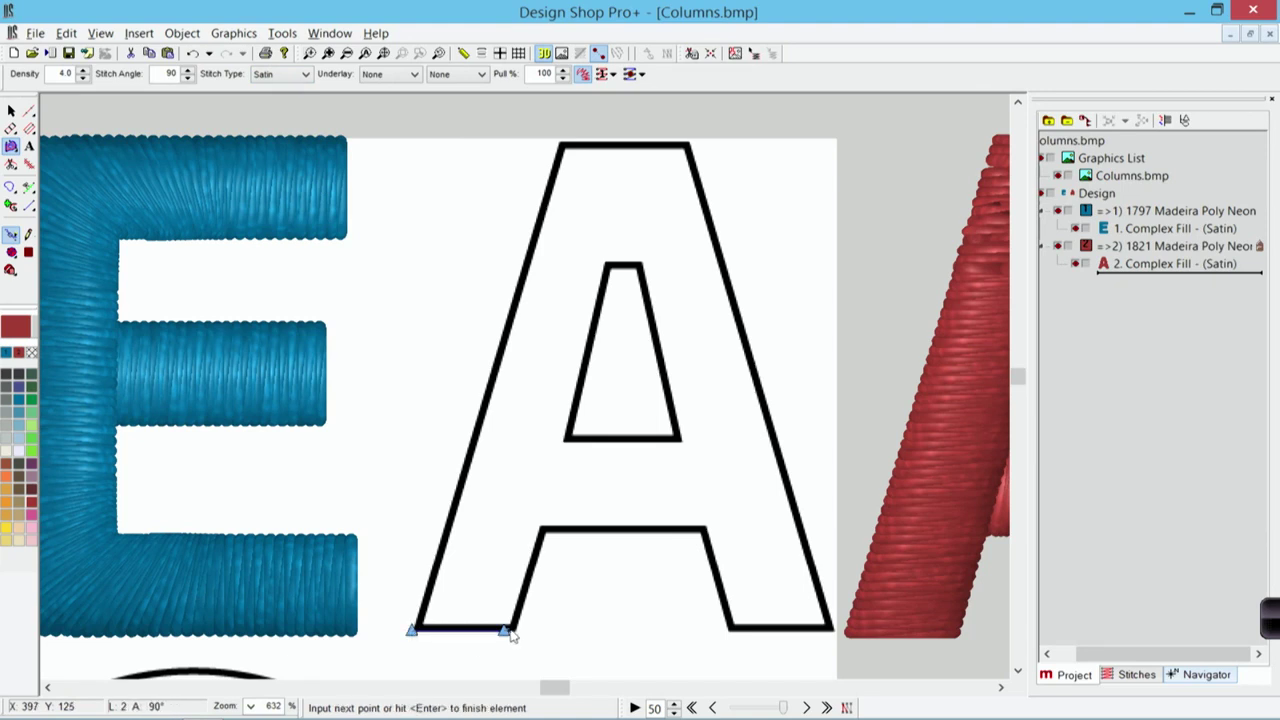
key("BackSpace")
left_click(515, 630)
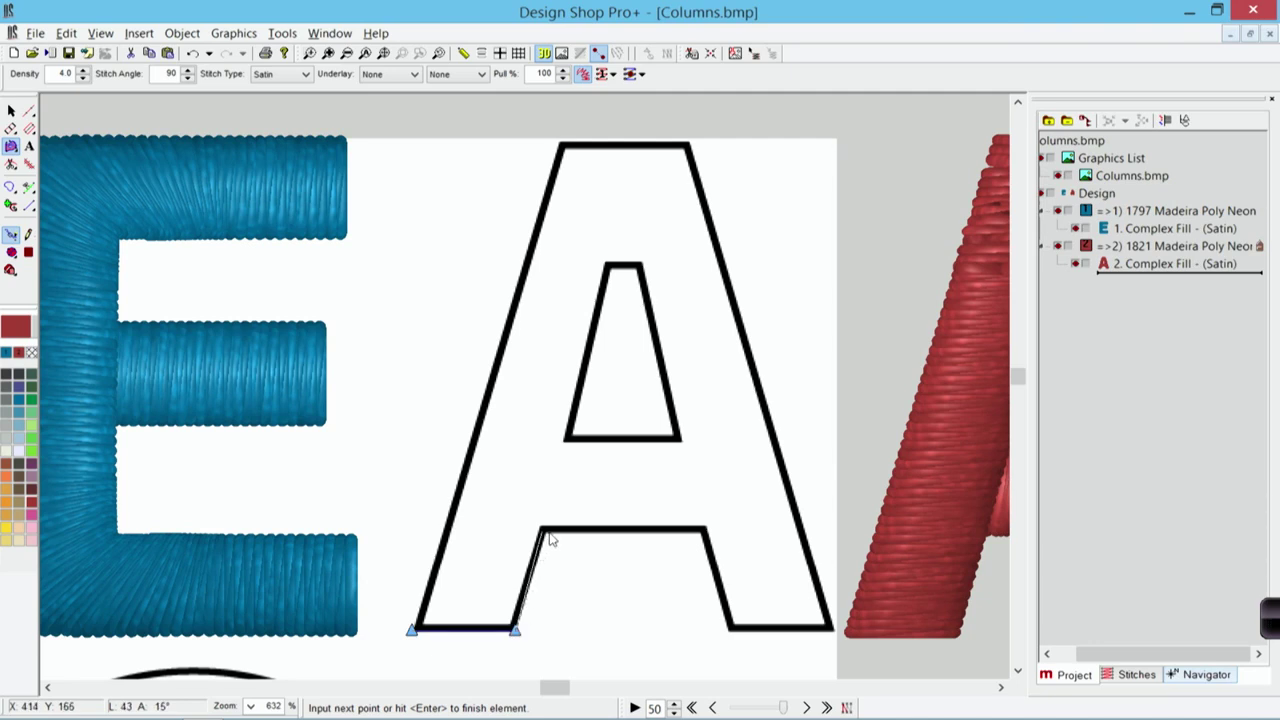
left_click(541, 530)
left_click(704, 531)
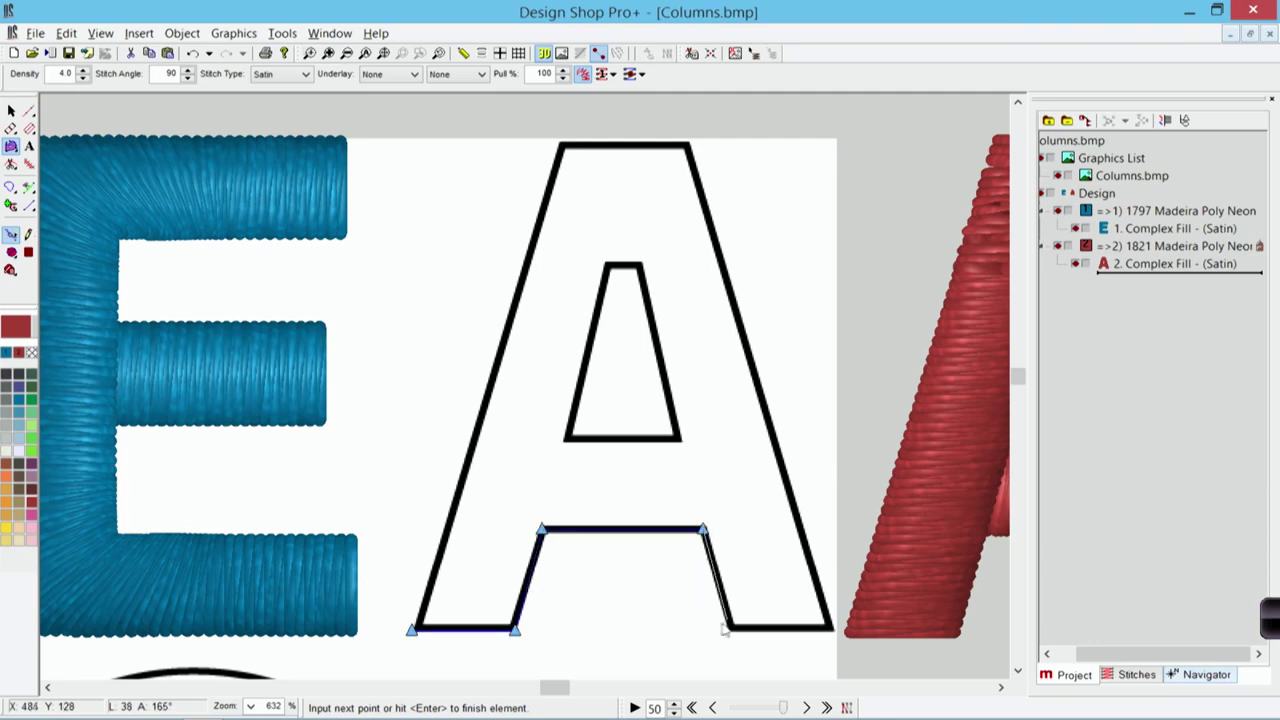
left_click(731, 631)
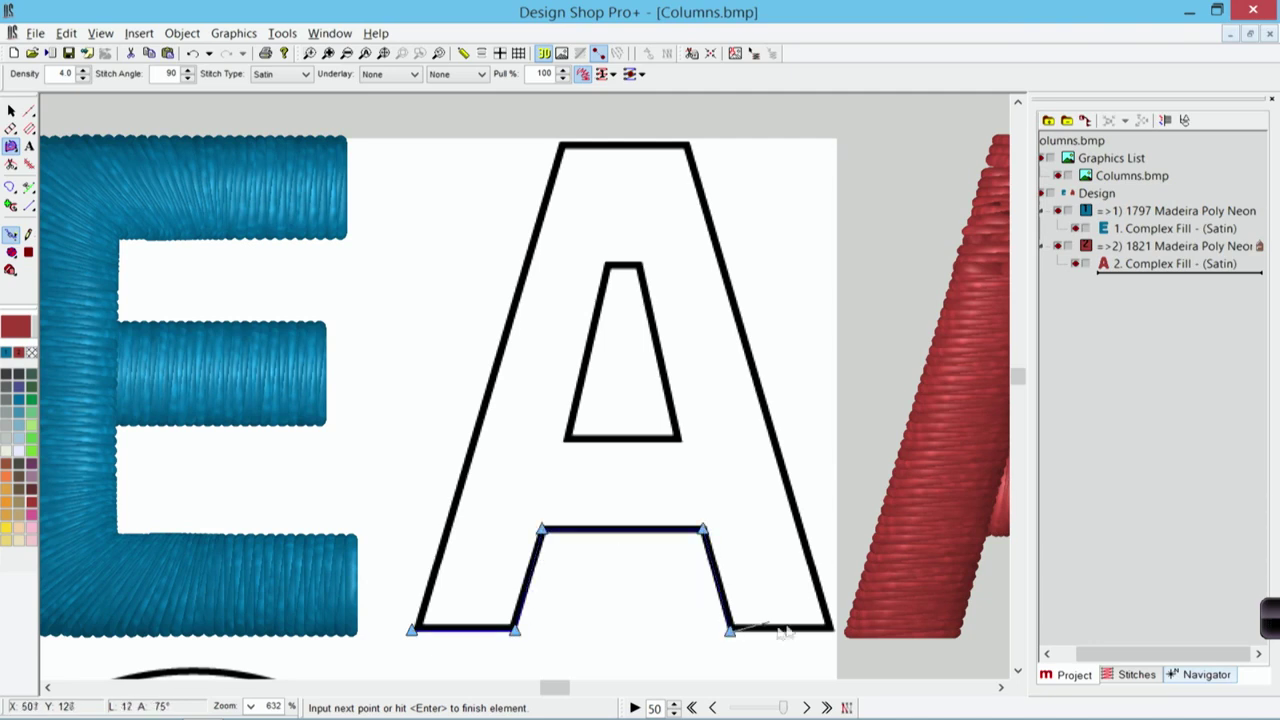
left_click(830, 632)
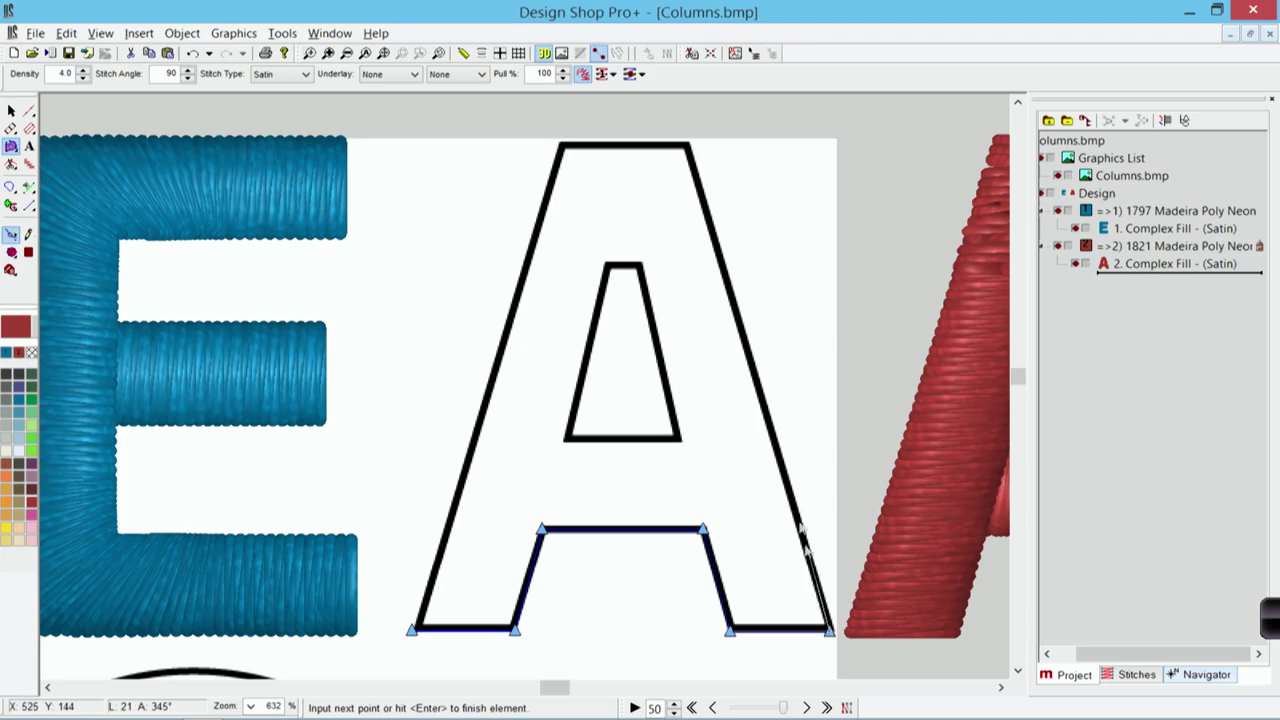
left_click(688, 144)
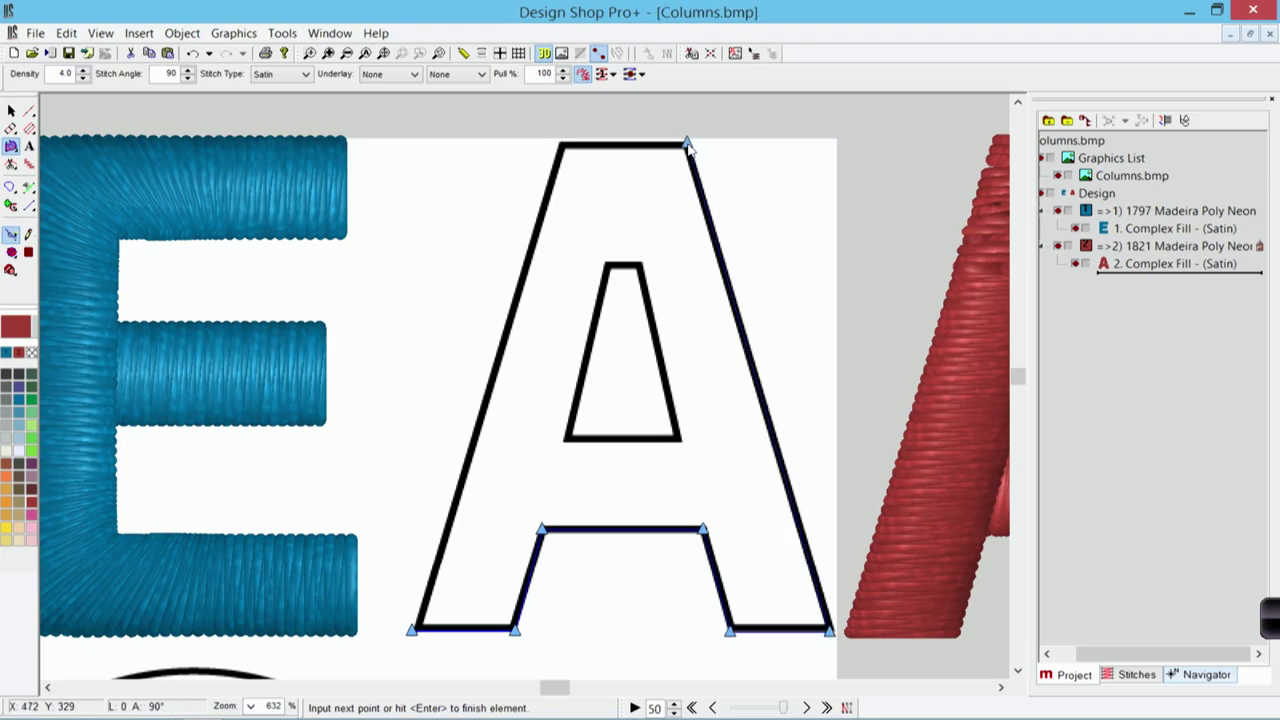
left_click(562, 146)
key("Return")
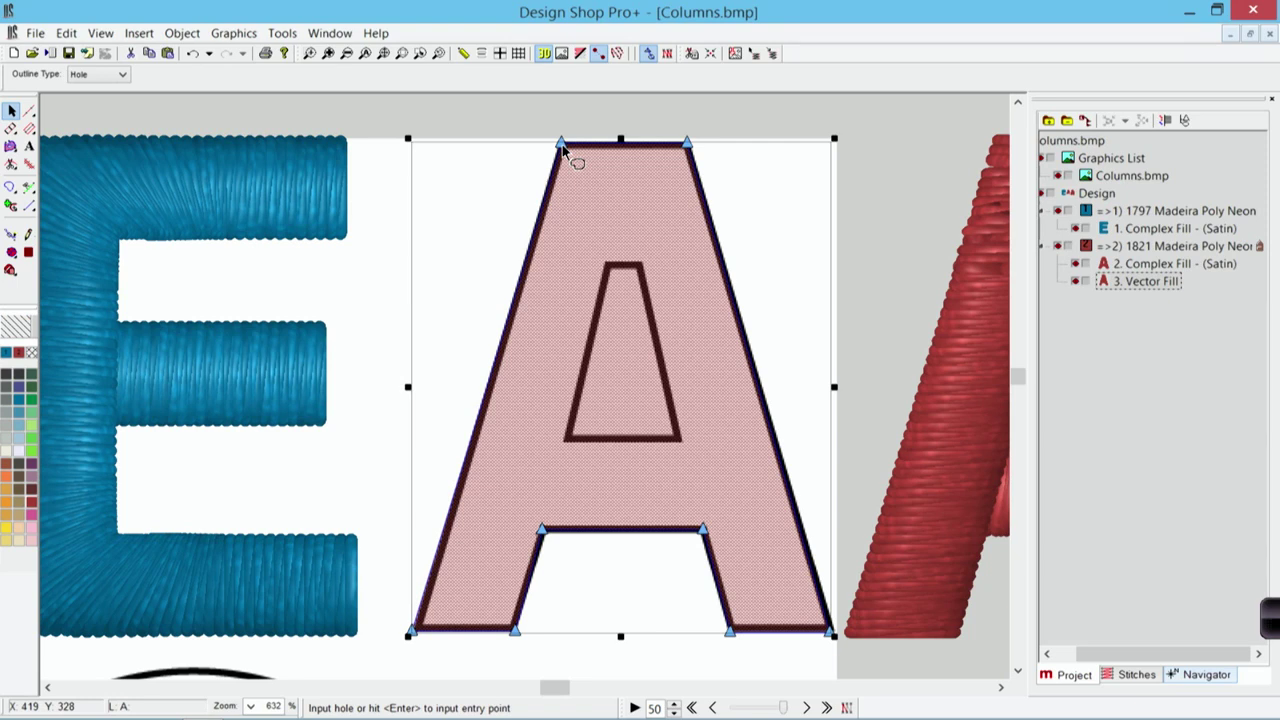
Cut the A's inner triangle out as a hole, then splice the right leg at the crossbar
left_click(569, 438)
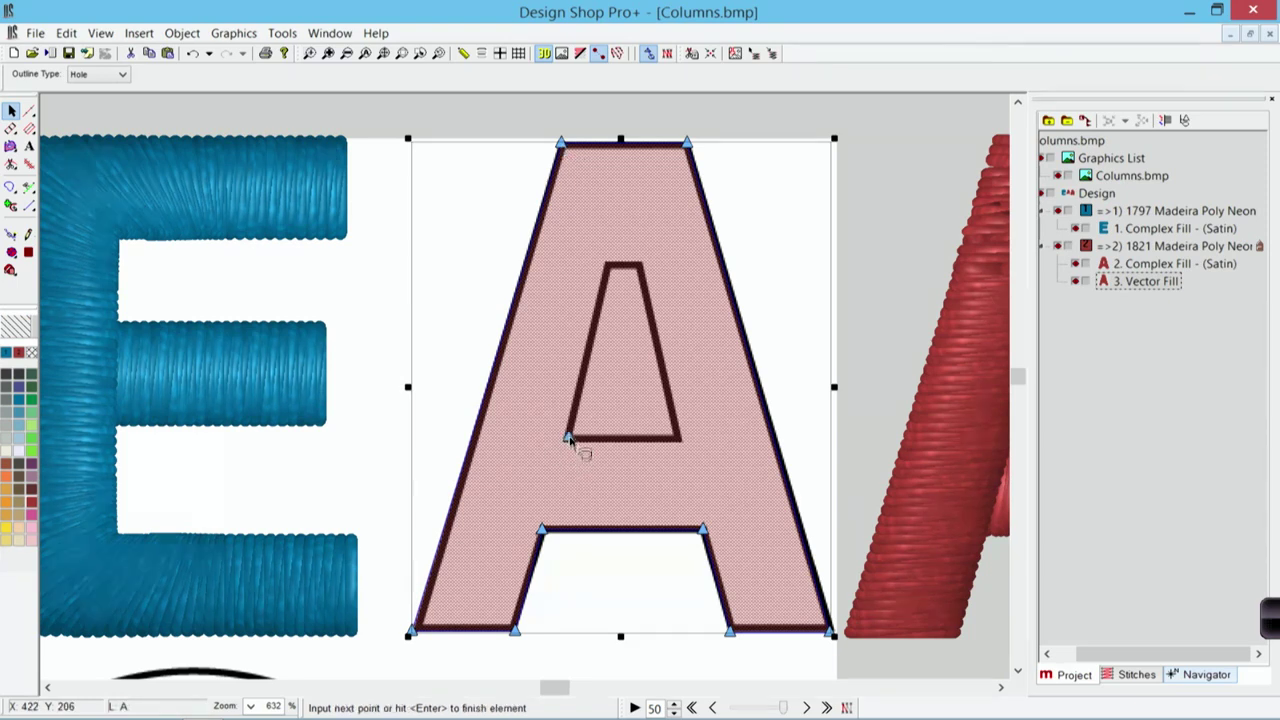
left_click(609, 267)
left_click(638, 267)
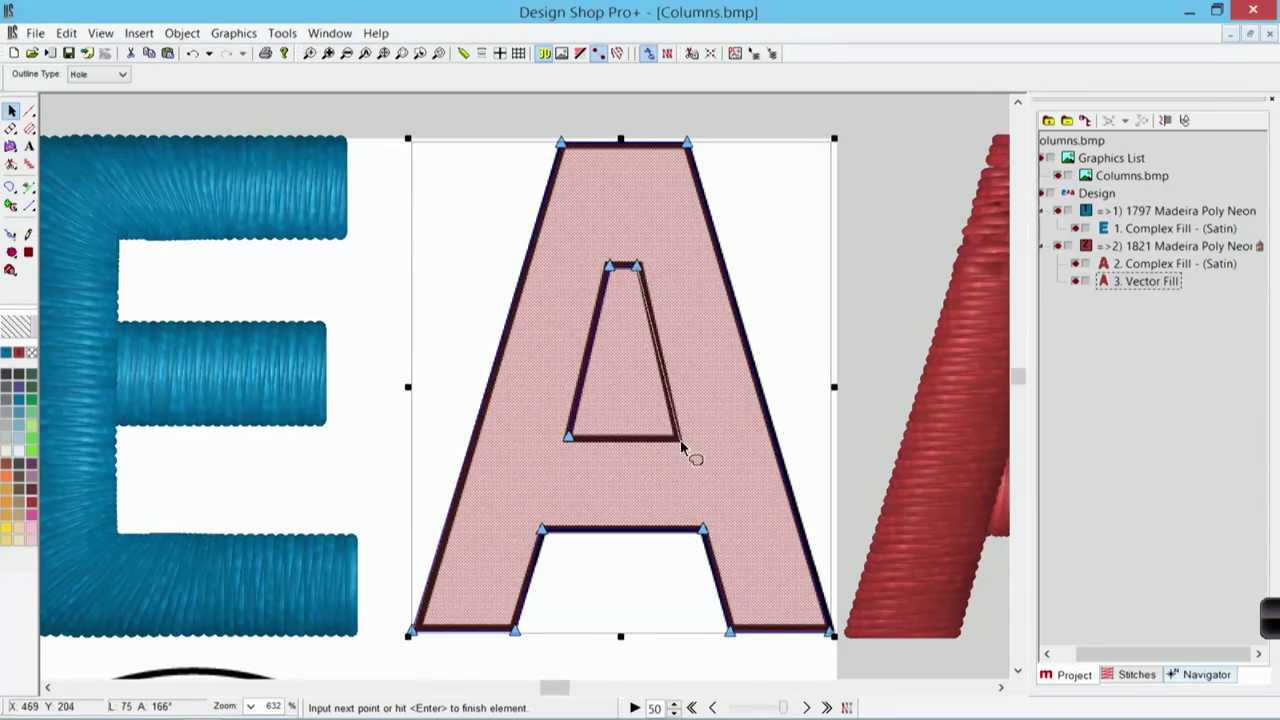
left_click(678, 439)
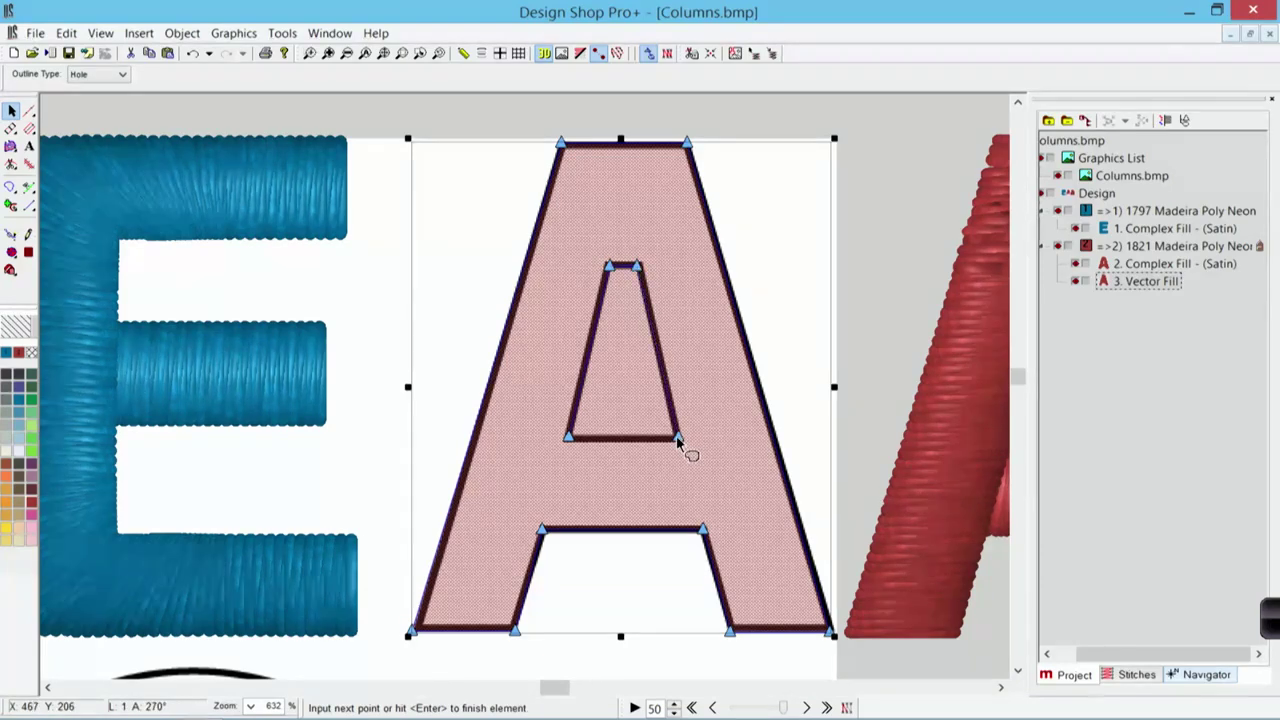
key("Return")
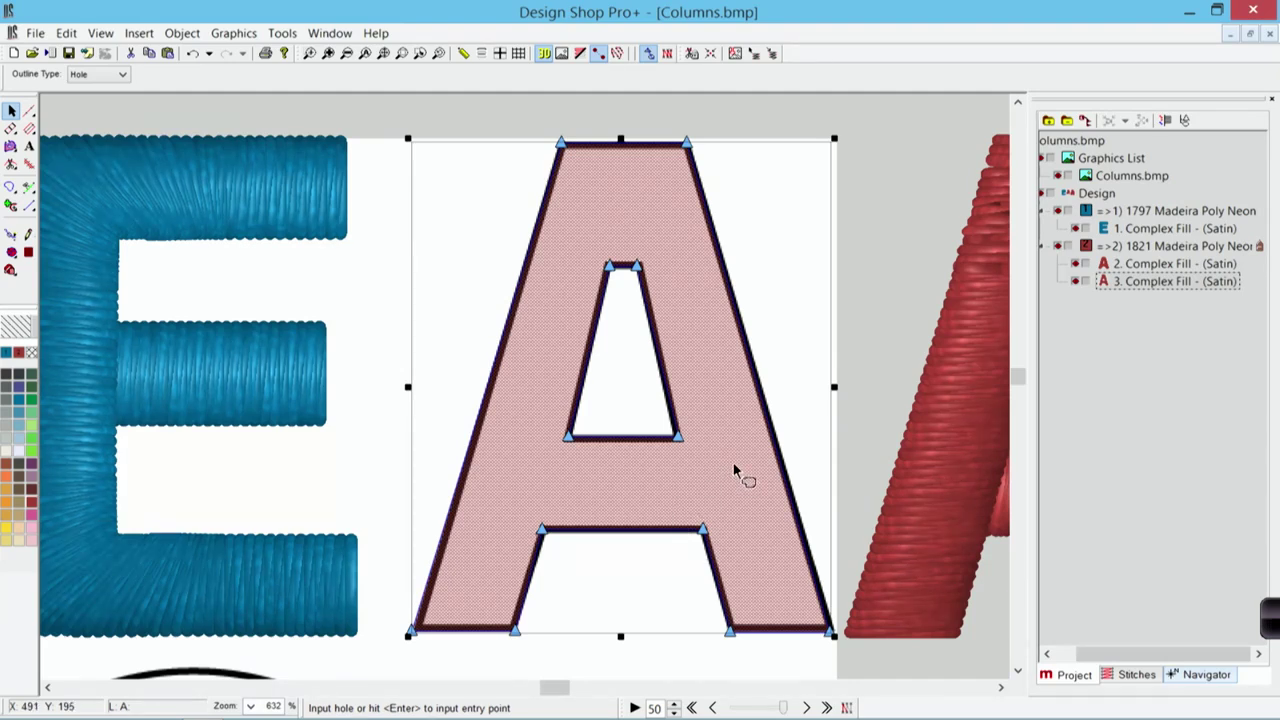
key("Return")
left_click_drag(677, 440, 705, 530)
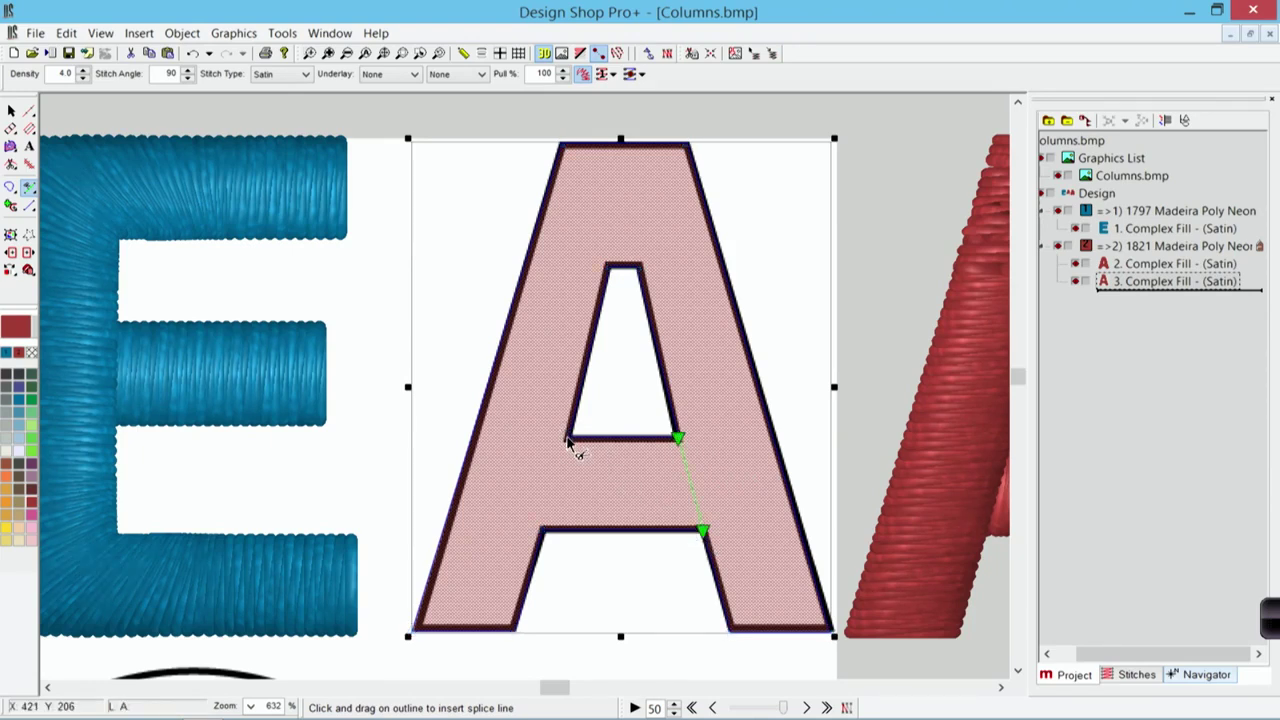
Add splice lines for the left leg and from the A's apex down to the hole
left_click_drag(567, 440, 541, 531)
left_click_drag(606, 146, 641, 275)
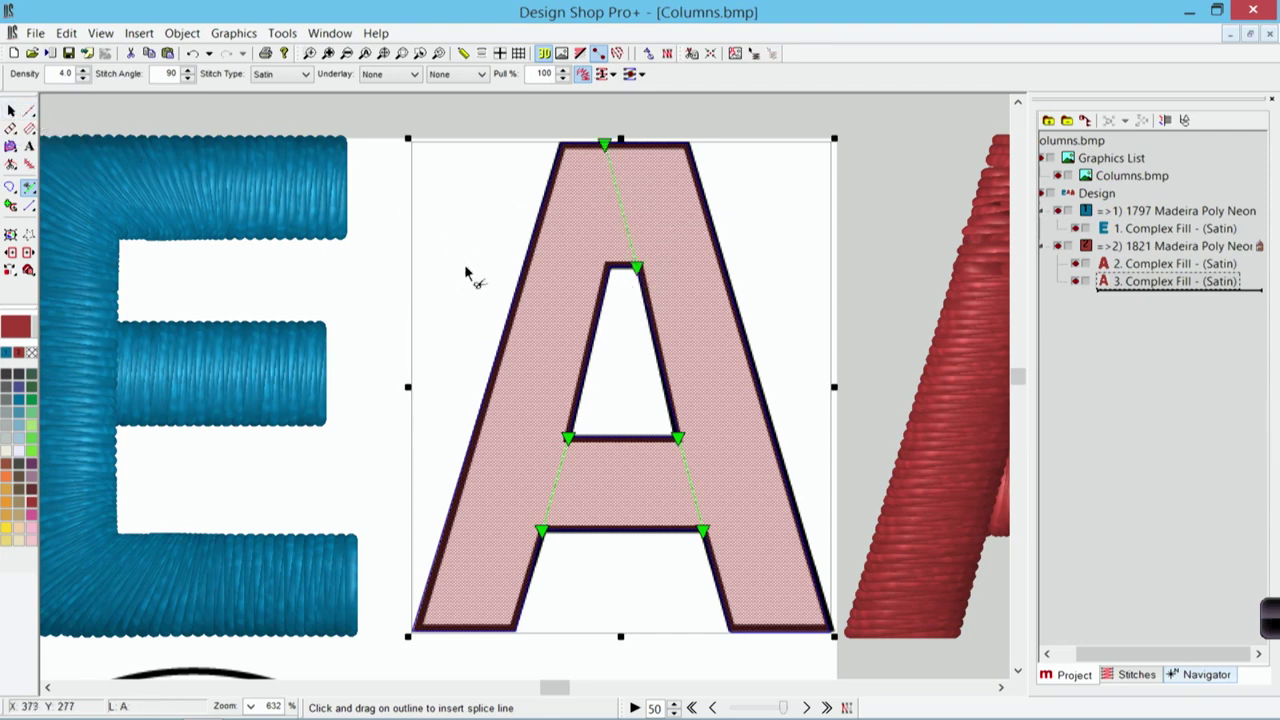
key("Escape")
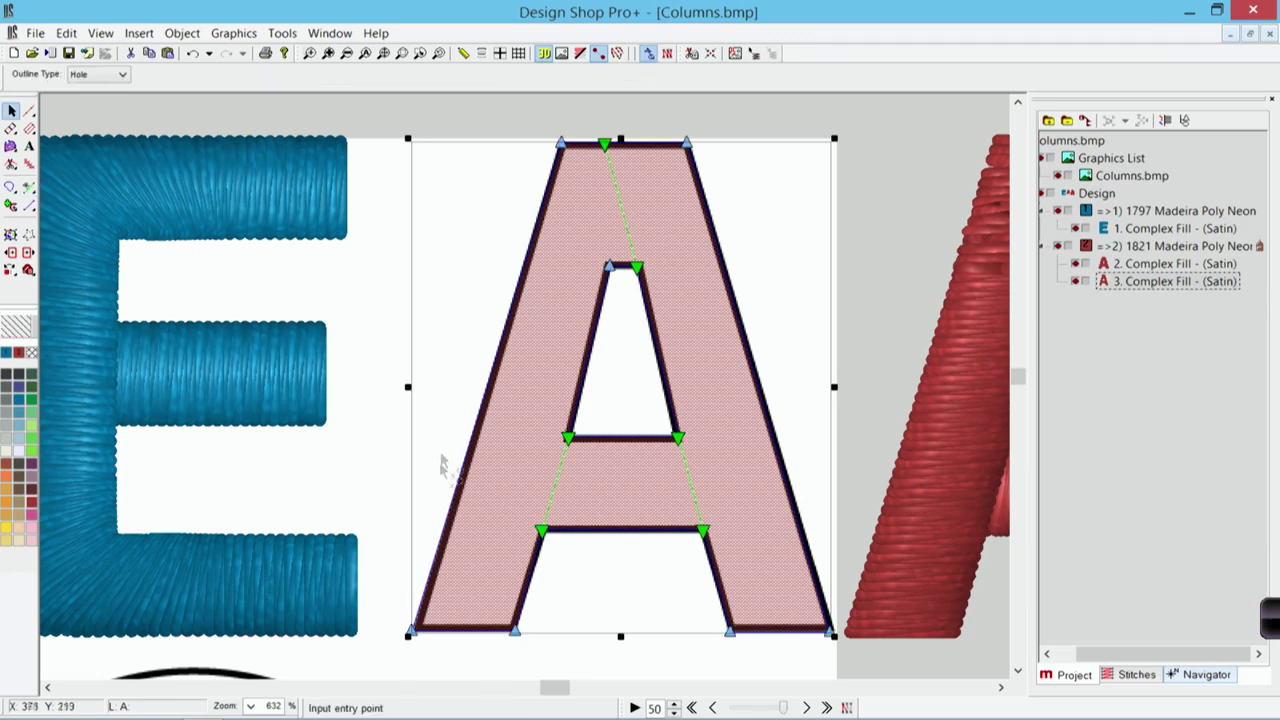
Set entry under the crossbar, exit at the bottom-right, near-horizontal stitching and a vertical crossbar
left_click(642, 538)
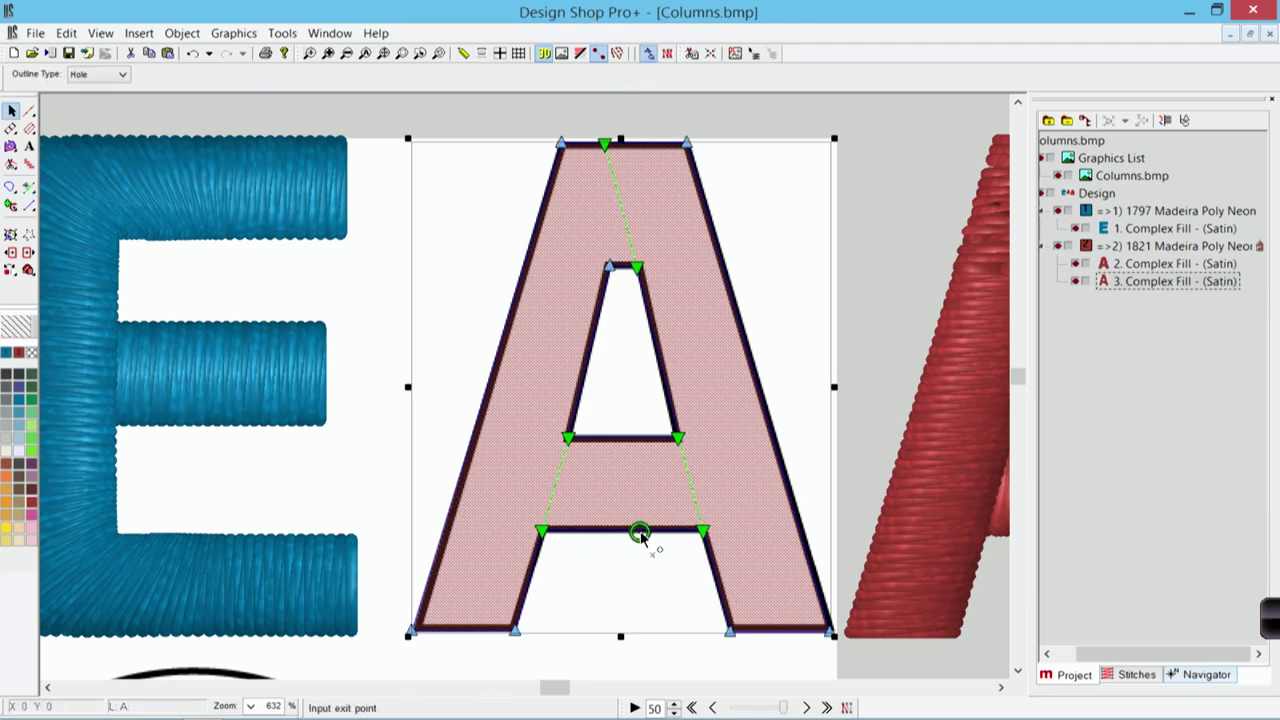
left_click(836, 636)
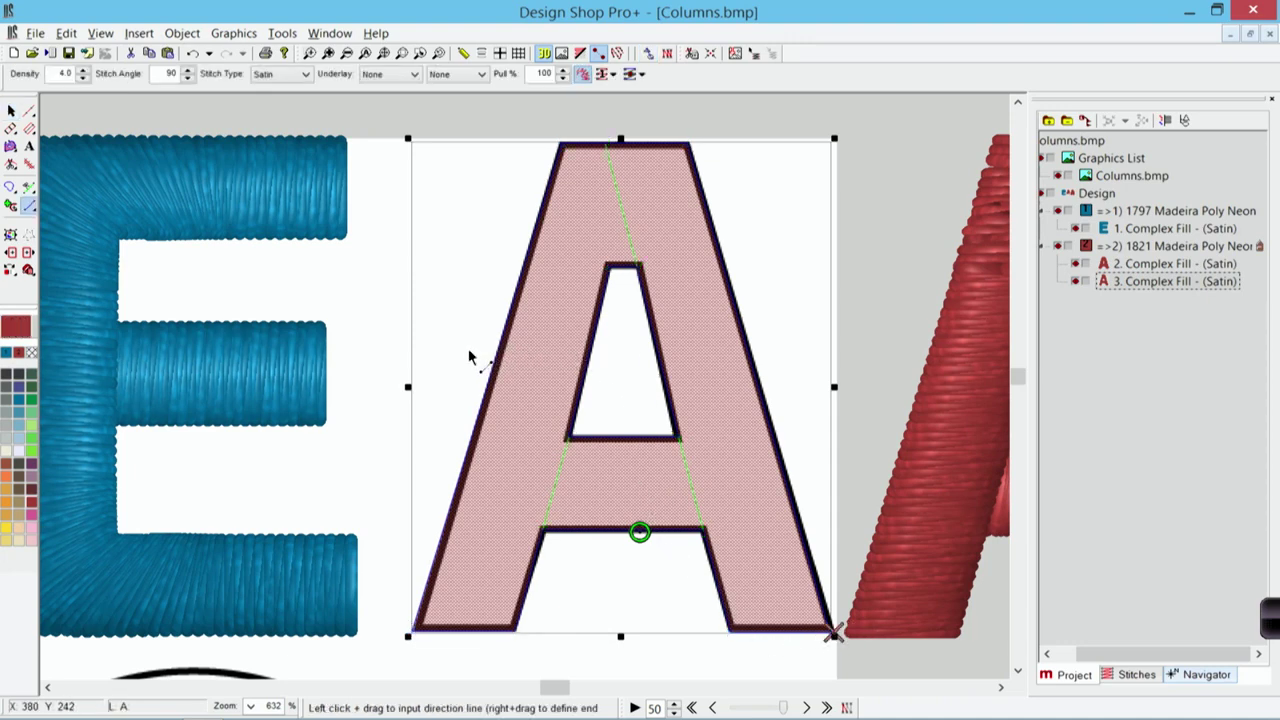
left_click_drag(464, 308, 785, 318)
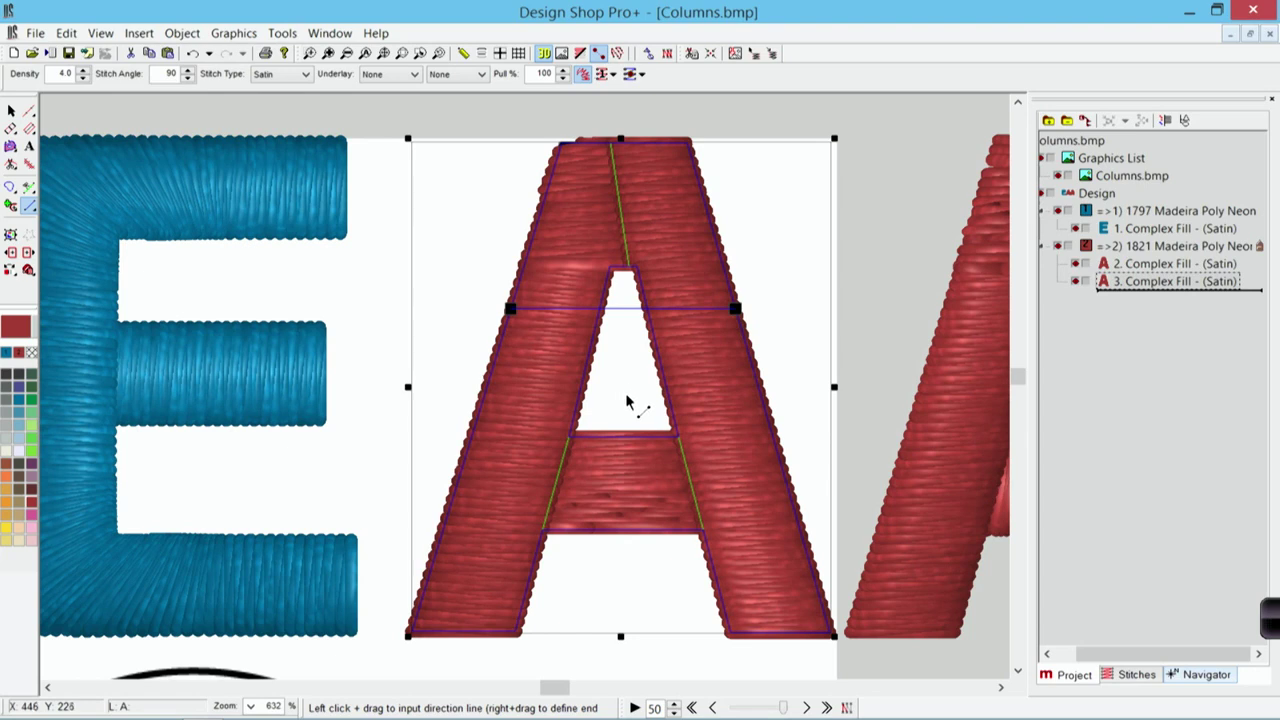
left_click_drag(627, 412, 637, 579)
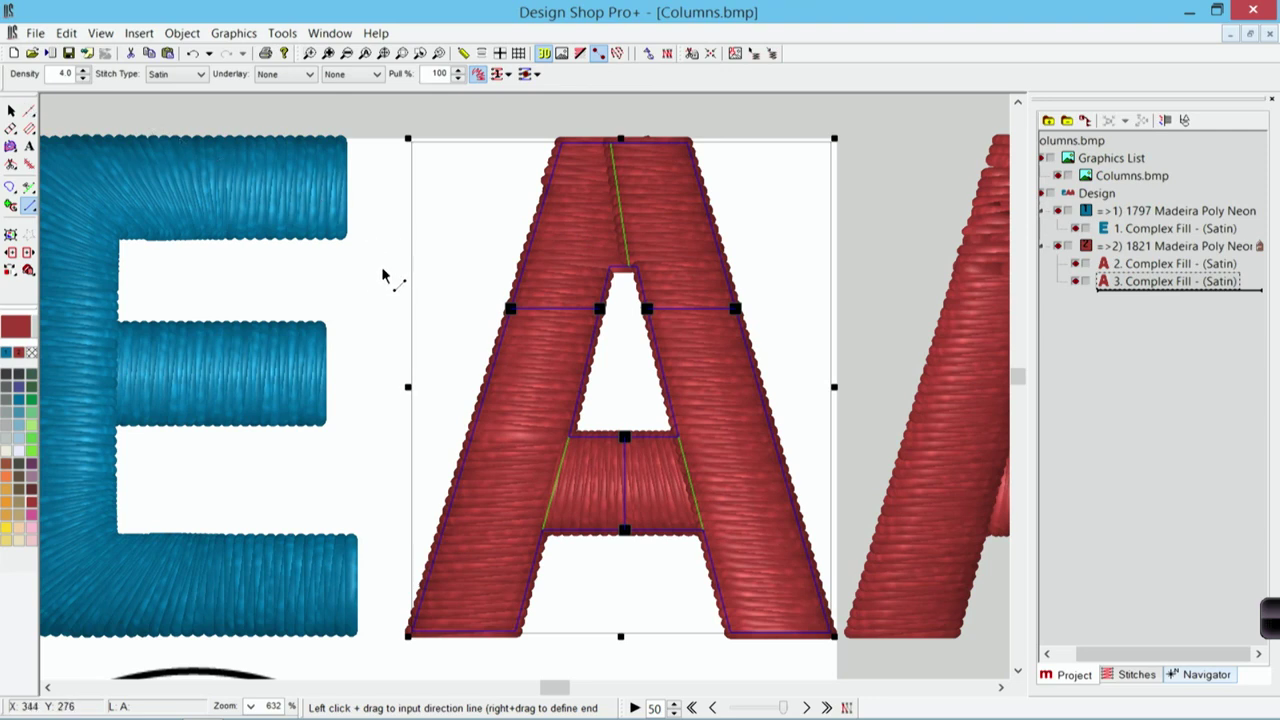
key("Escape")
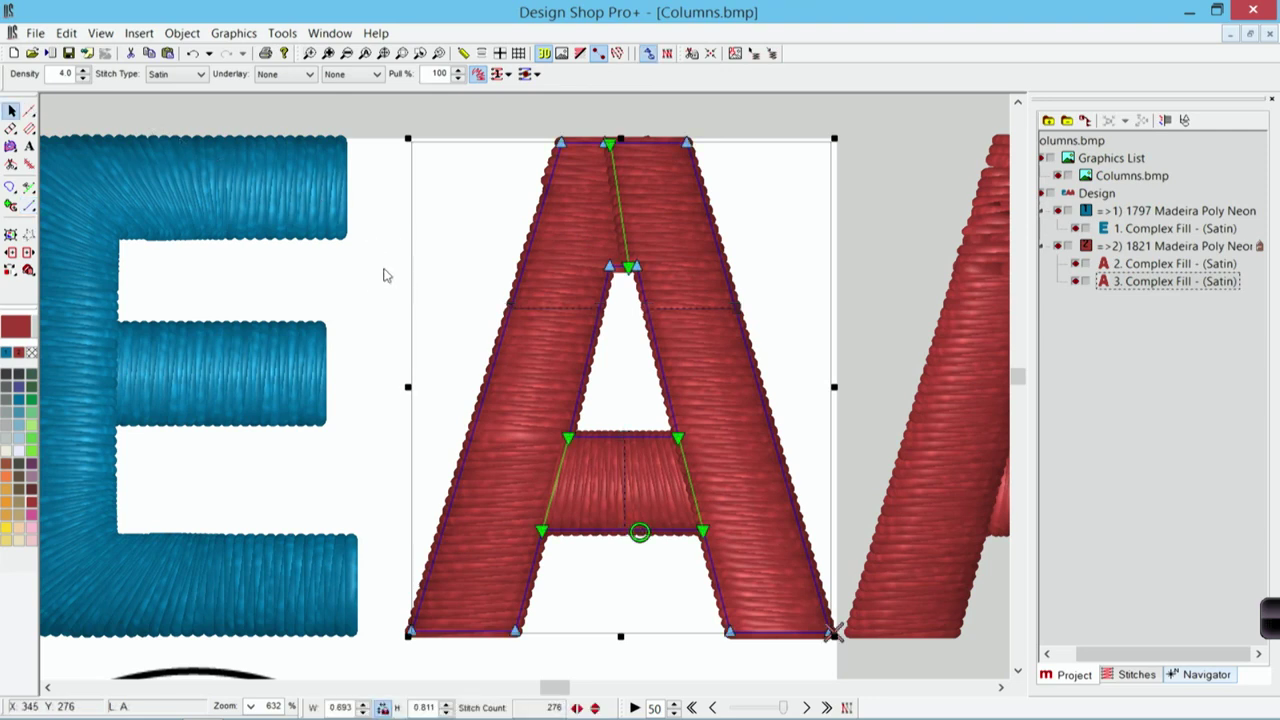
left_click(389, 211)
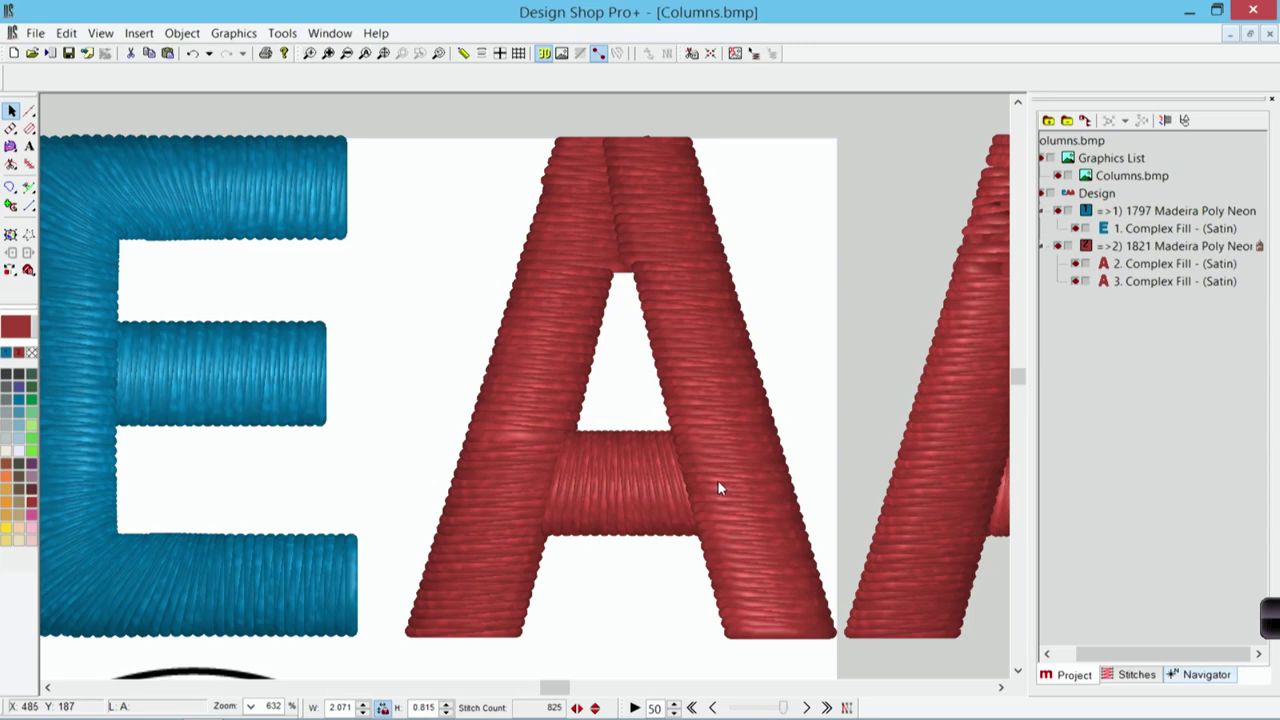
Scroll the canvas to the S outline and zoom out once to show it whole
scroll(720, 486, "right", 3)
scroll(712, 485, "left", 1)
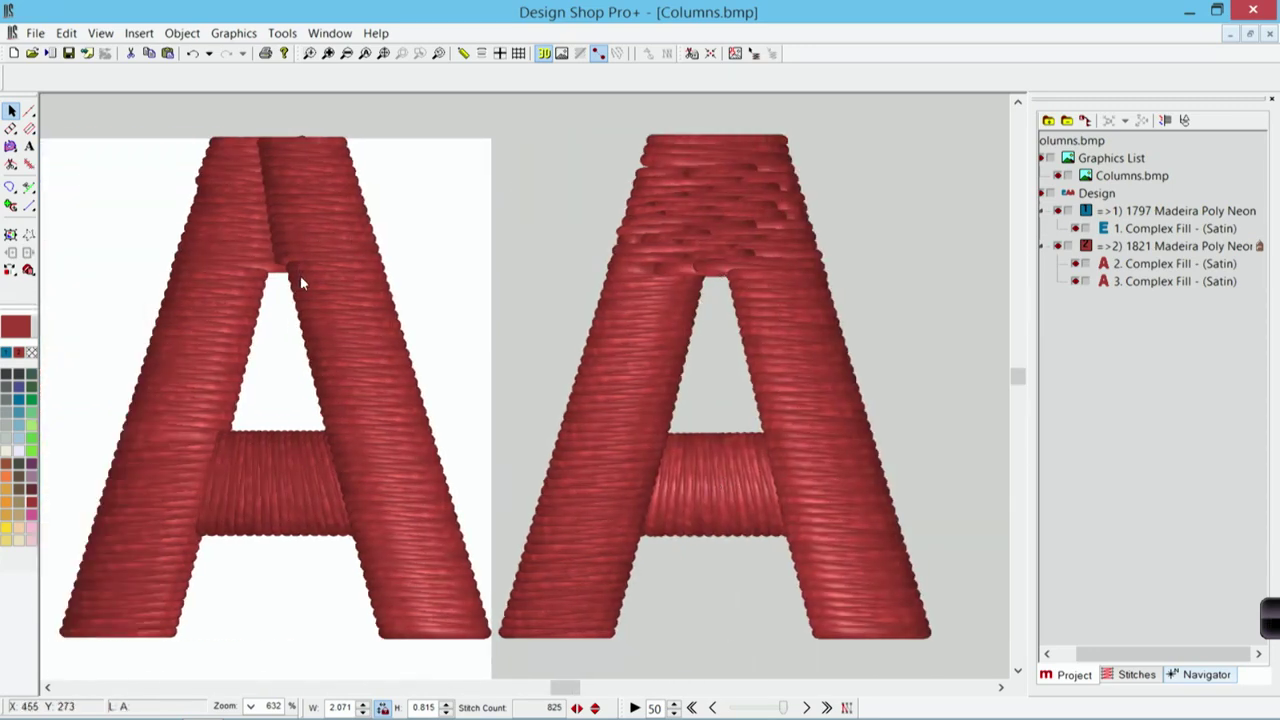
scroll(395, 447, "down", 6)
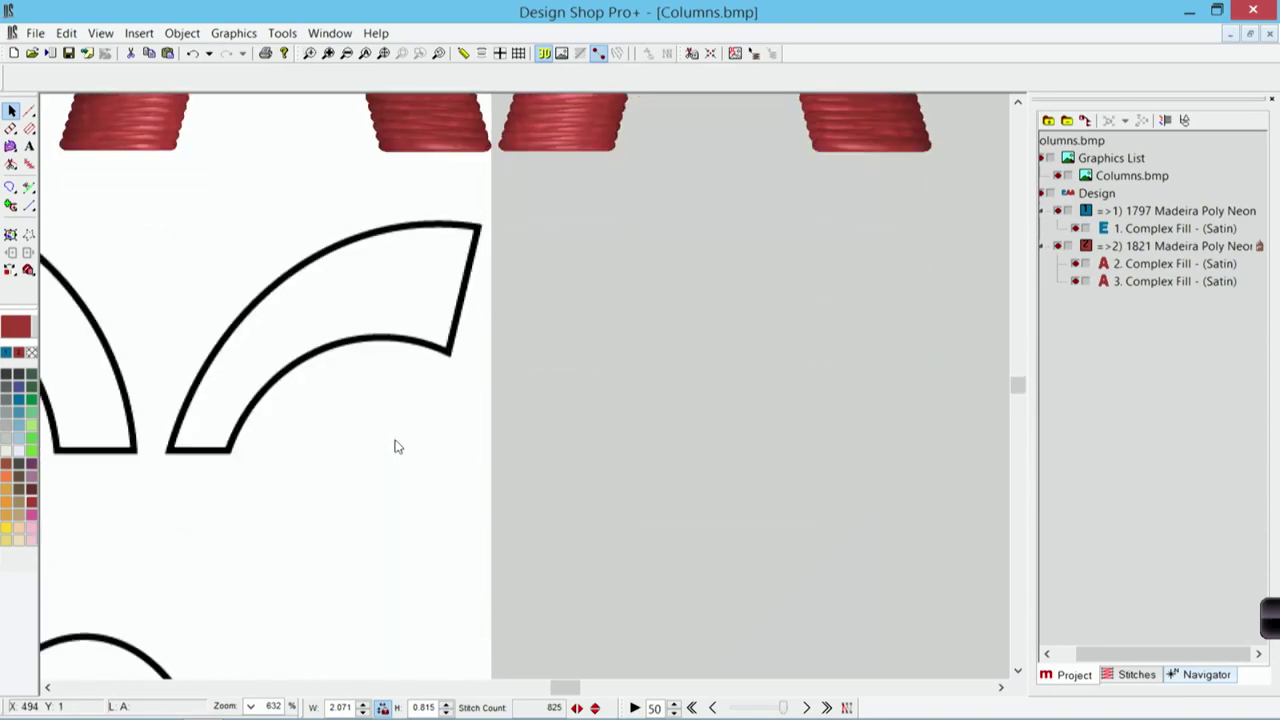
scroll(395, 447, "down", 2)
scroll(395, 447, "left", 6)
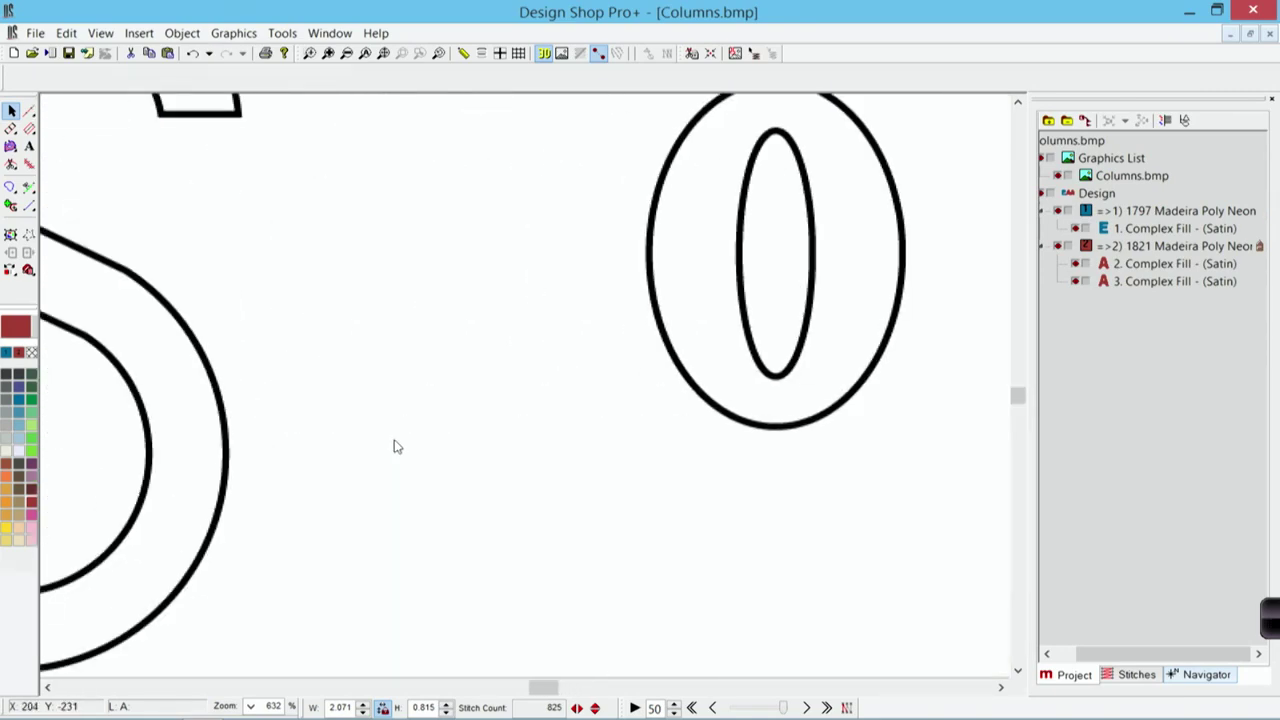
left_click(346, 53)
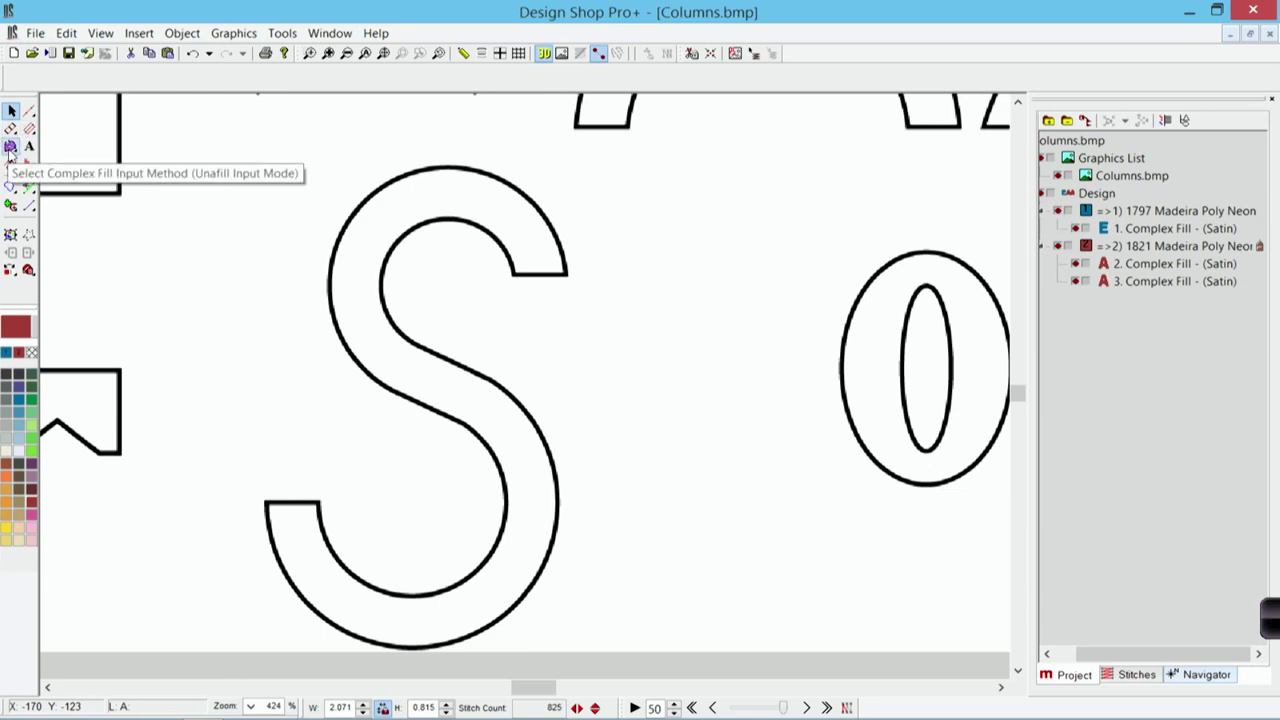
Start a new complex fill and trace the S from its inner top corner around the lower bowl
left_click(11, 147)
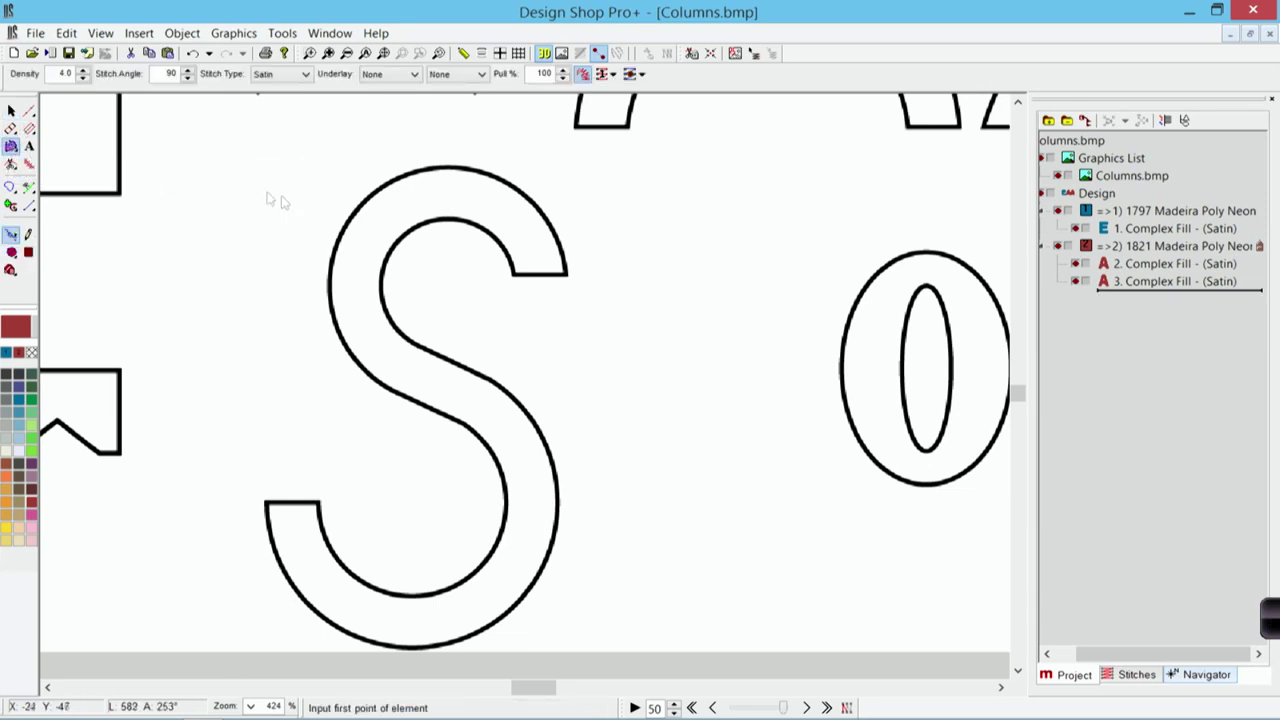
left_click(510, 273)
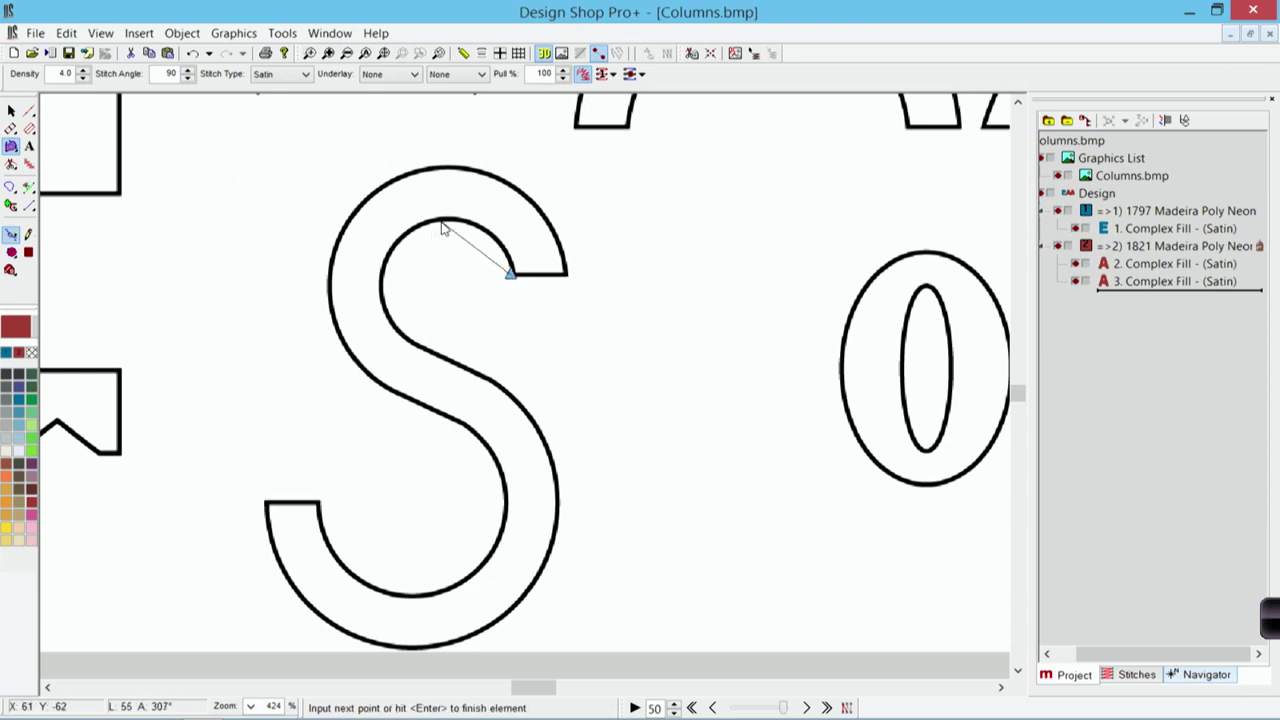
right_click(441, 221)
right_click(386, 265)
right_click(395, 328)
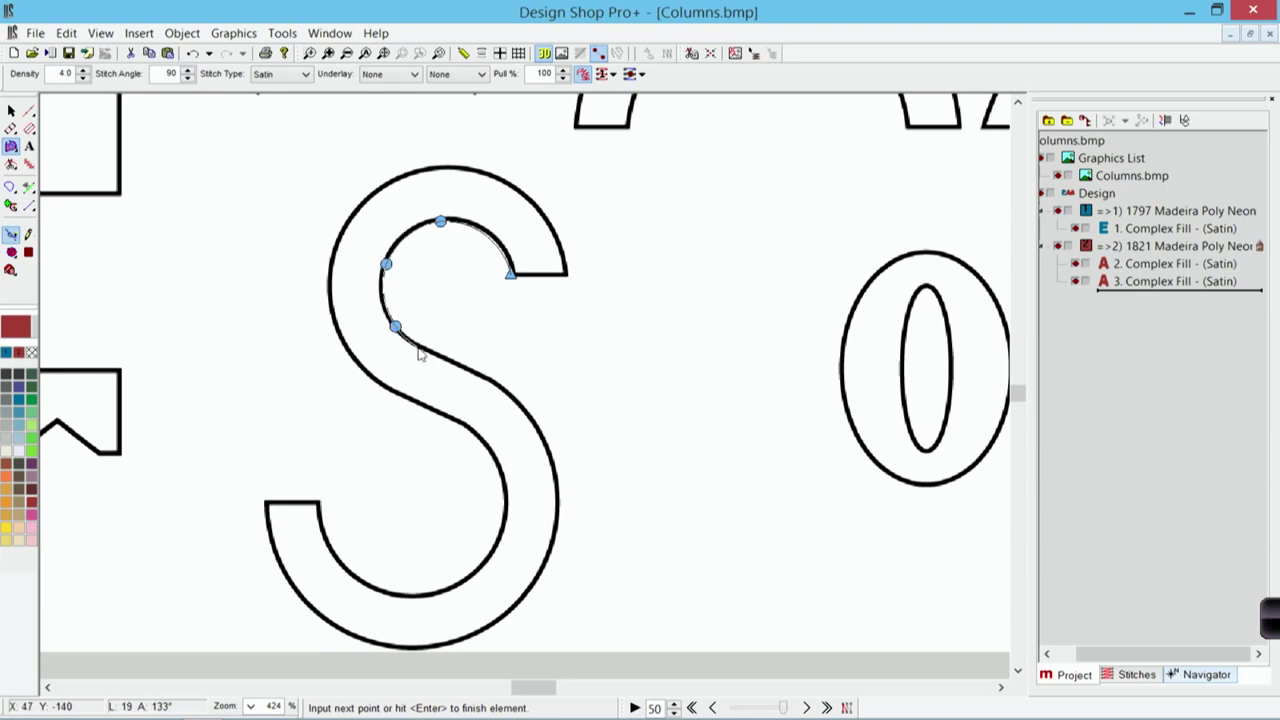
left_click(419, 345)
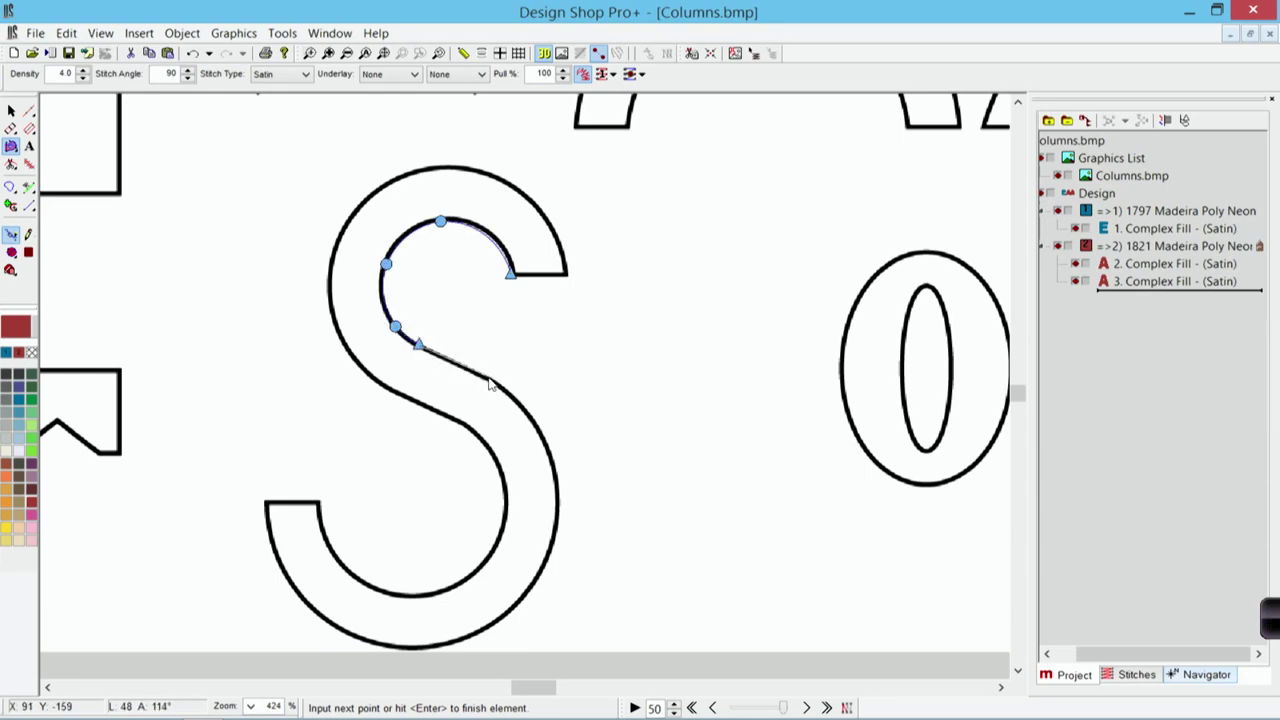
left_click(488, 378)
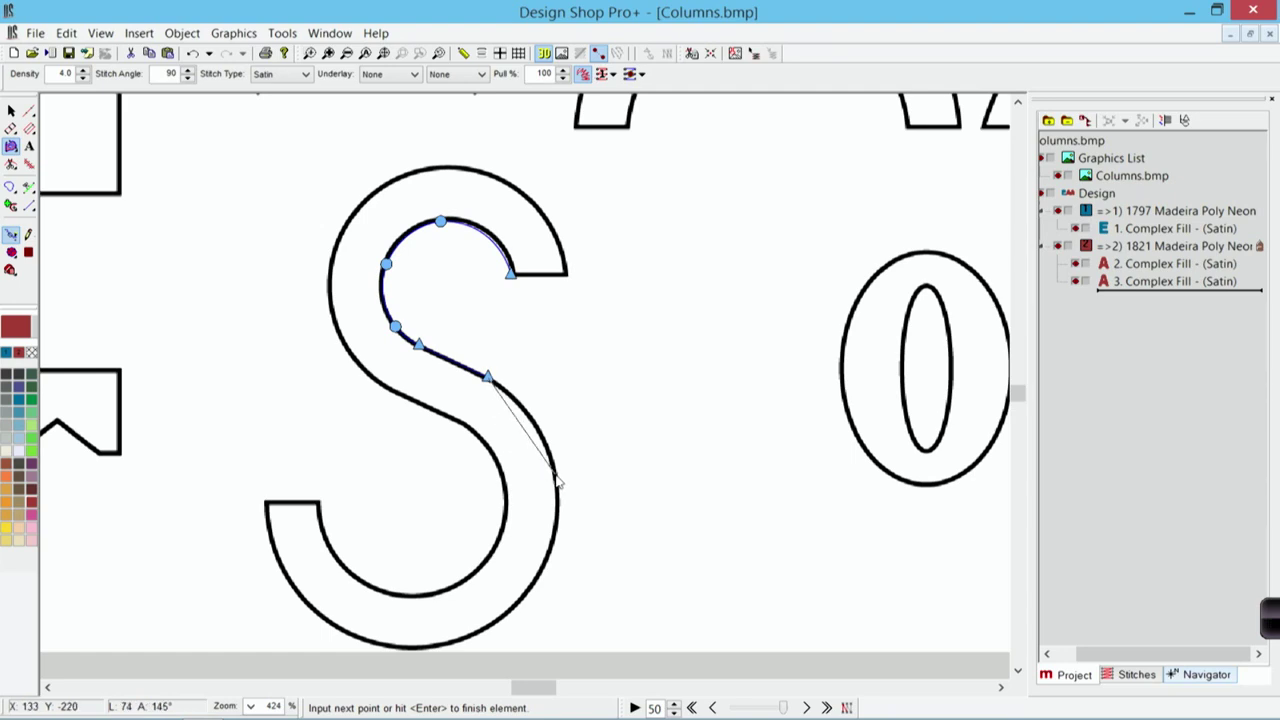
right_click(555, 474)
right_click(500, 620)
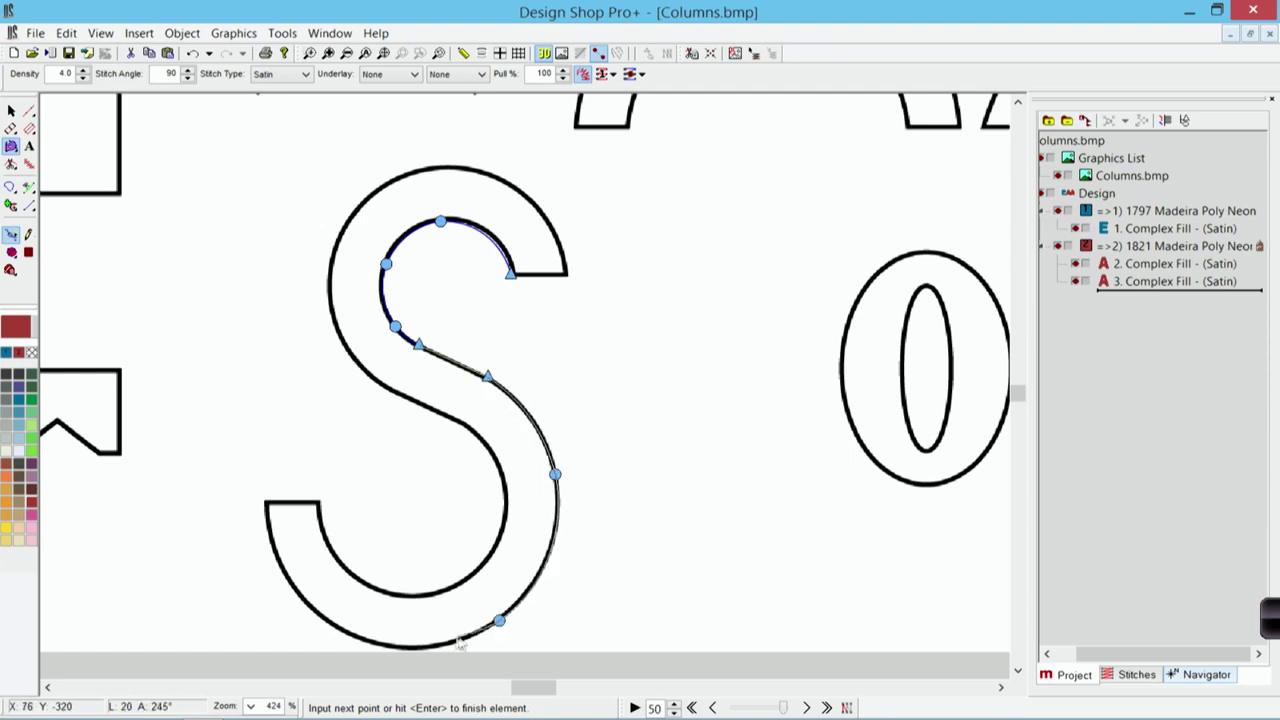
right_click(328, 622)
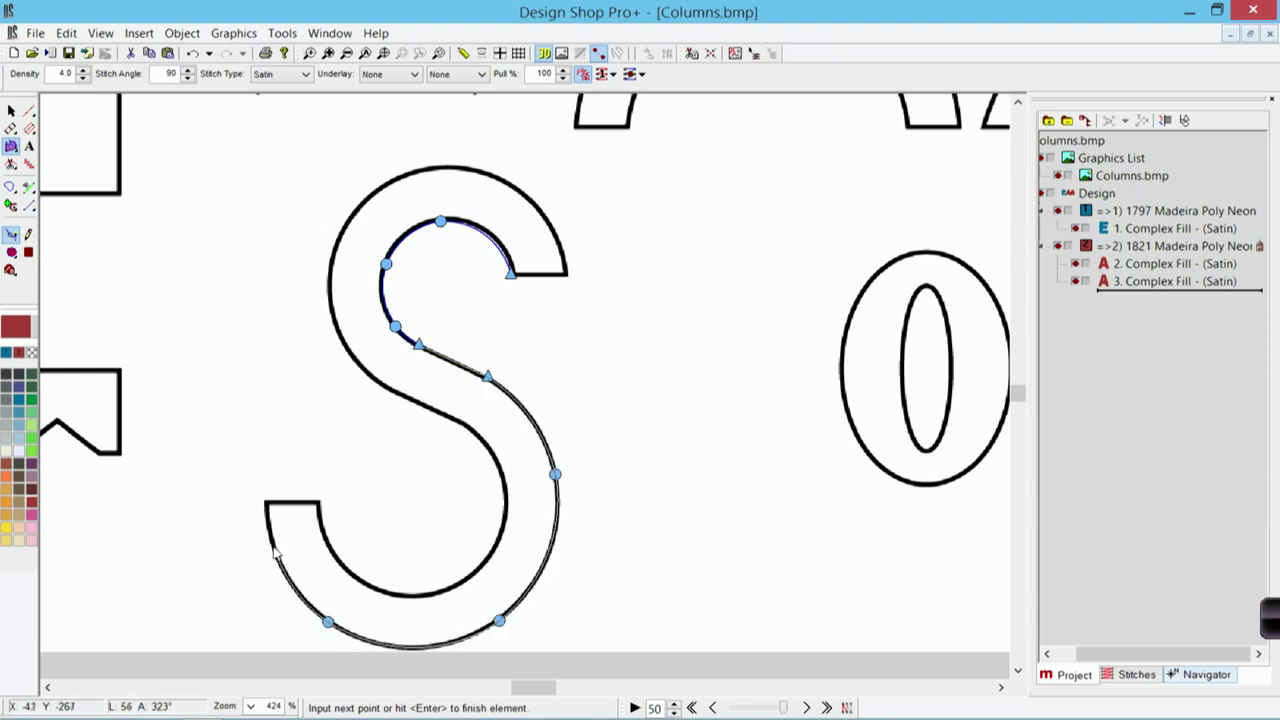
Trace the tail, inner lower arc and outer top curve, then close the S outline
left_click(266, 502)
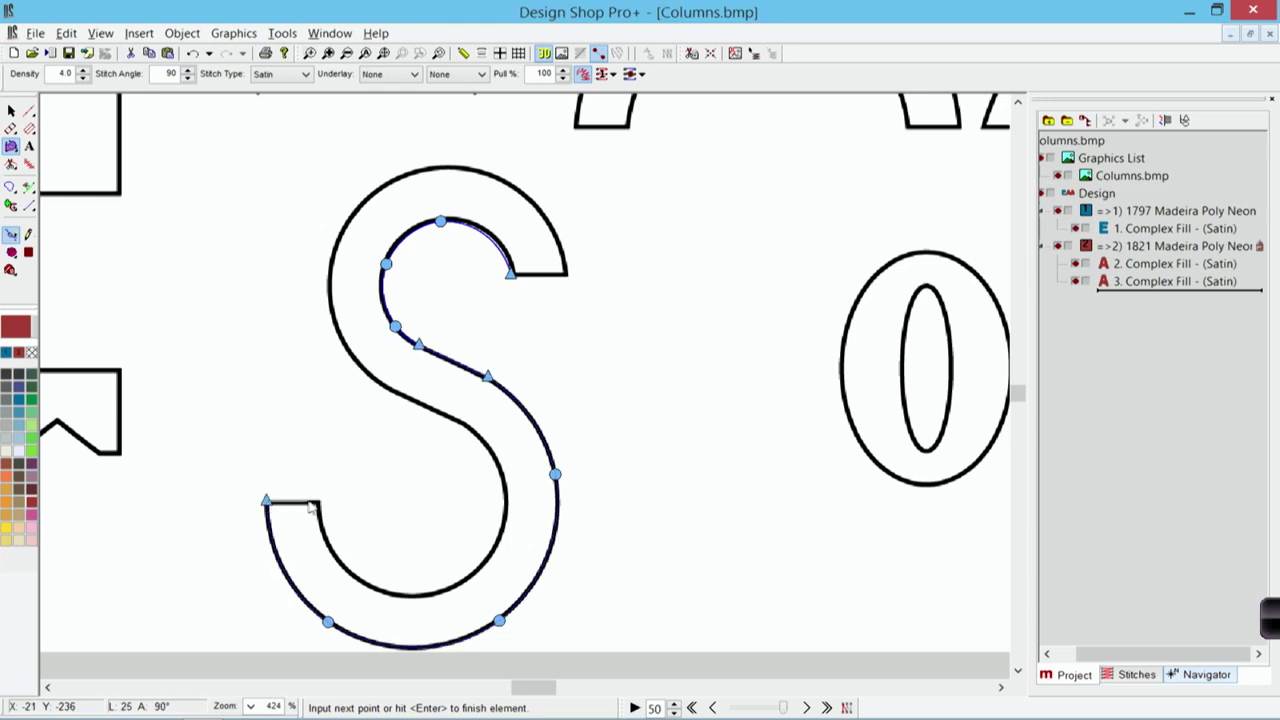
left_click(319, 502)
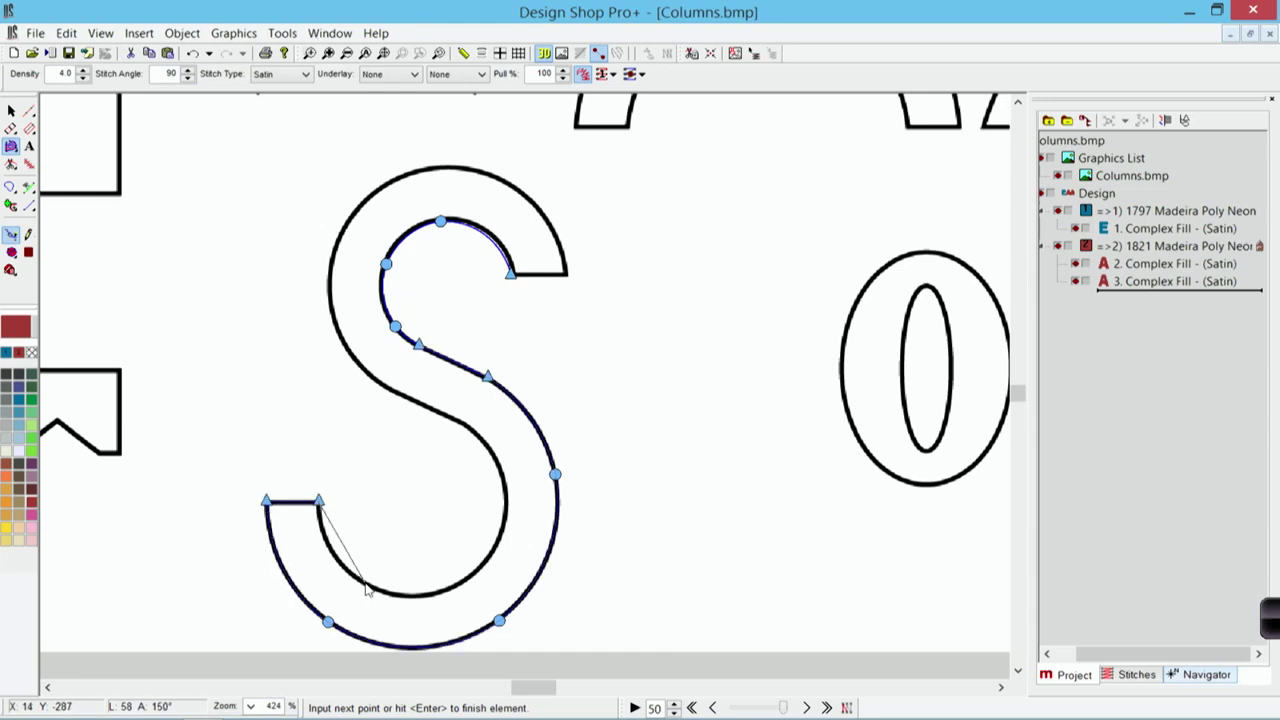
right_click(366, 582)
right_click(455, 585)
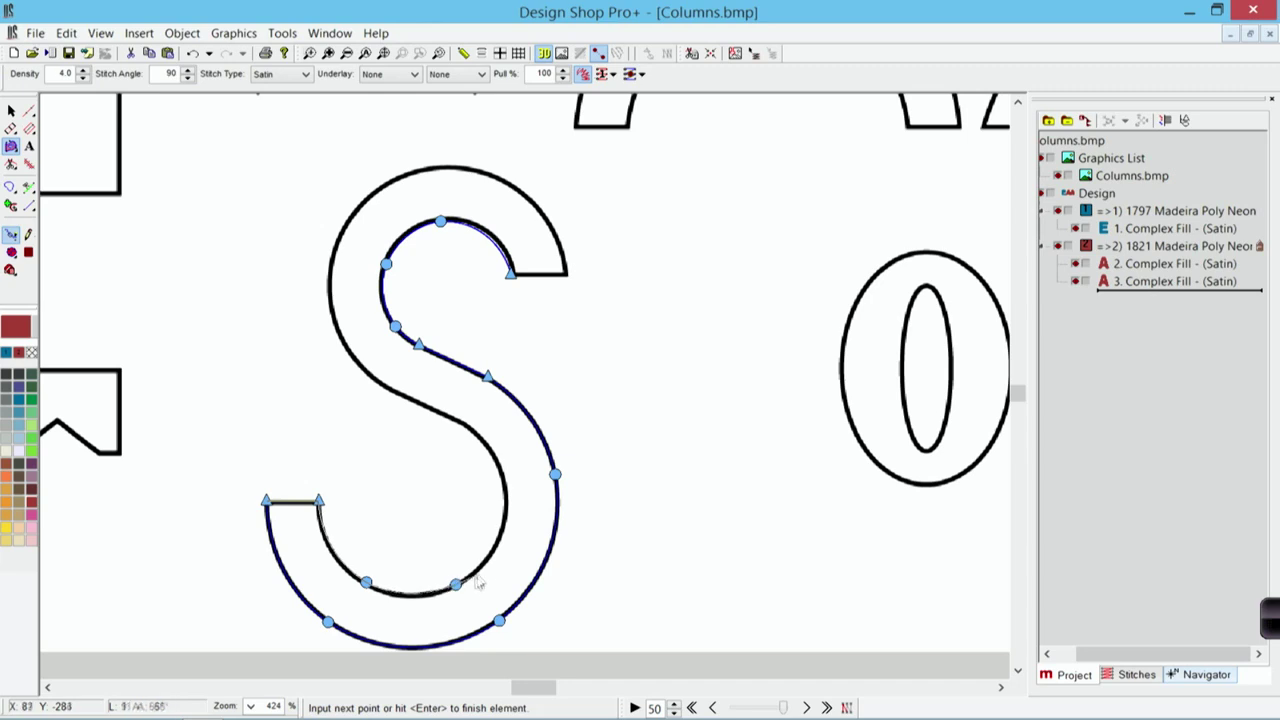
right_click(505, 521)
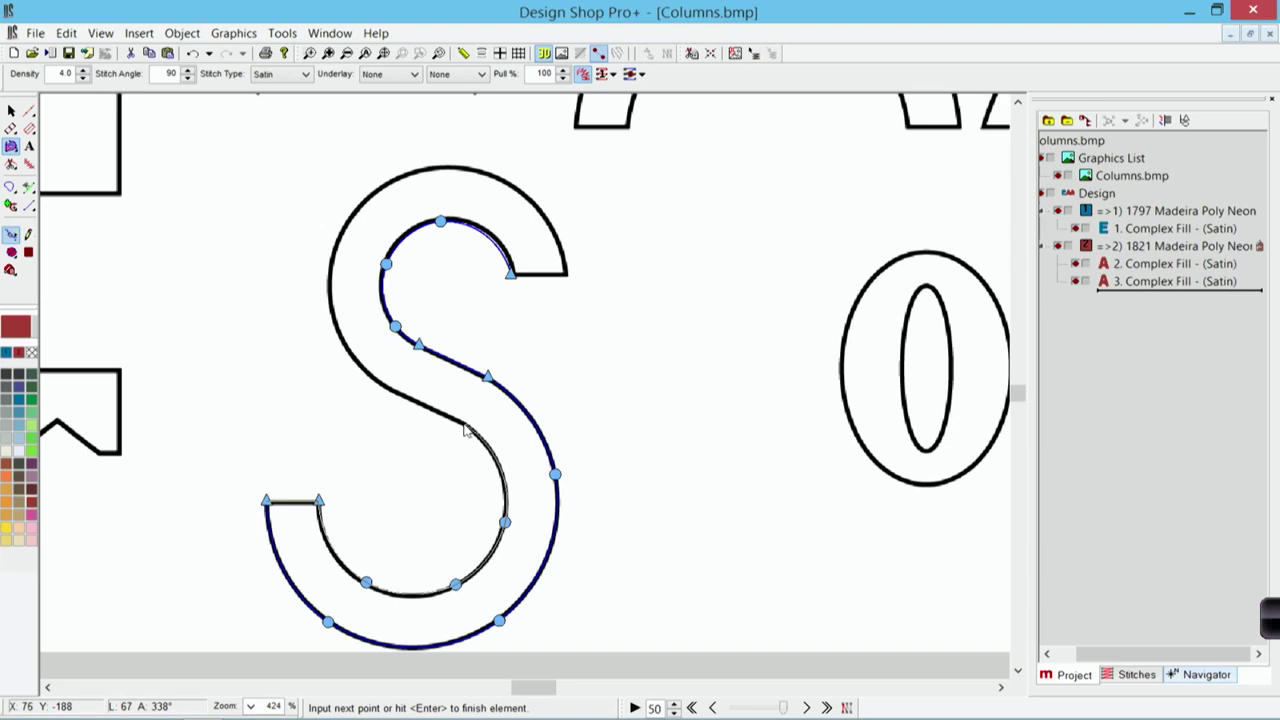
left_click(460, 421)
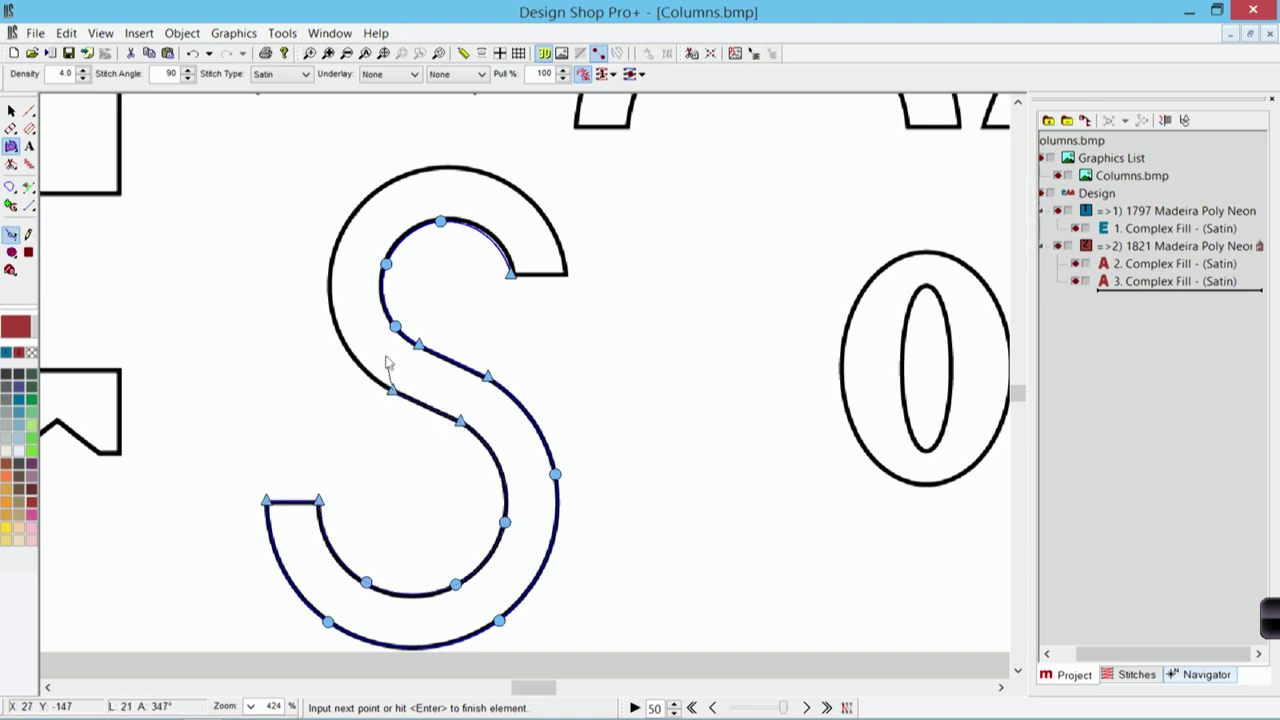
right_click(330, 283)
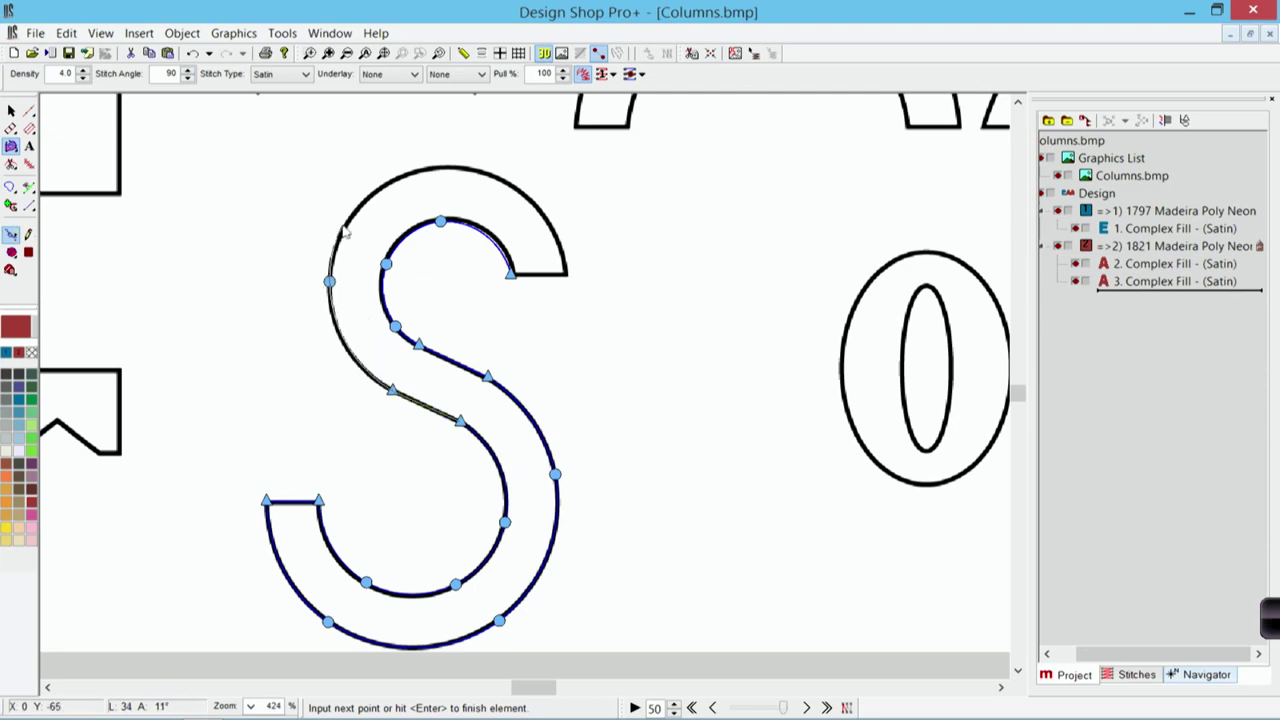
right_click(388, 182)
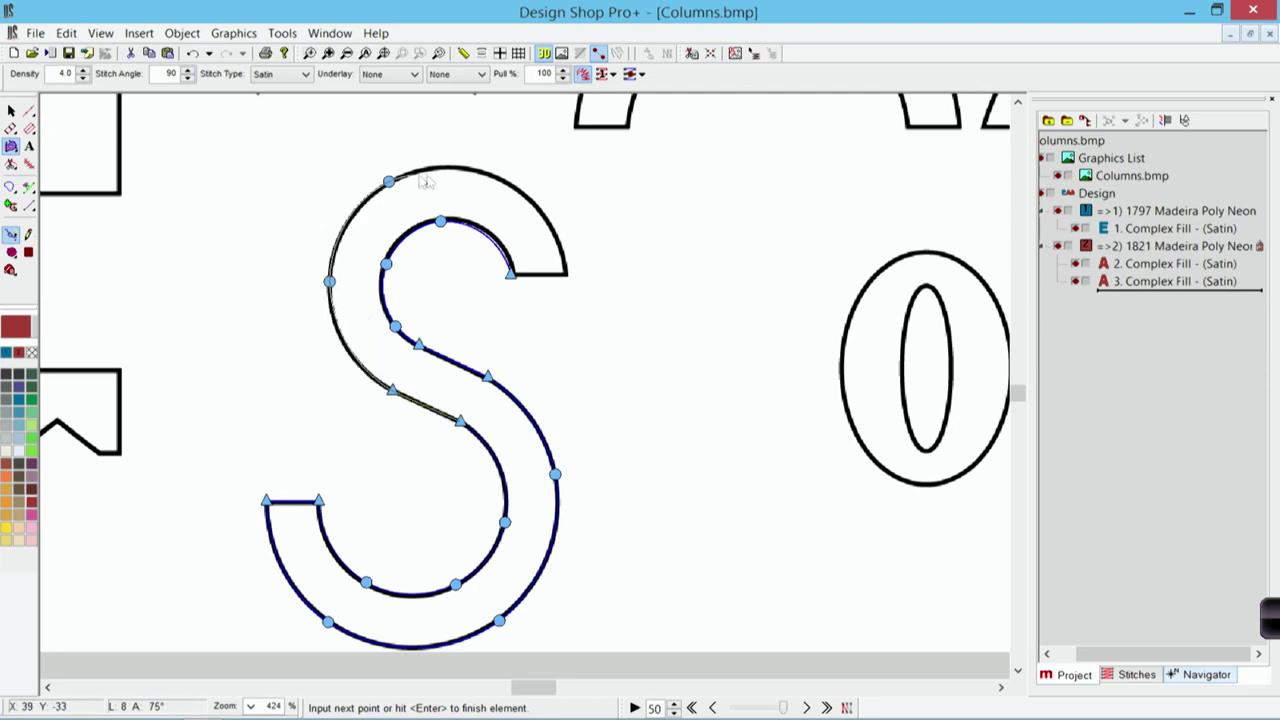
right_click(511, 185)
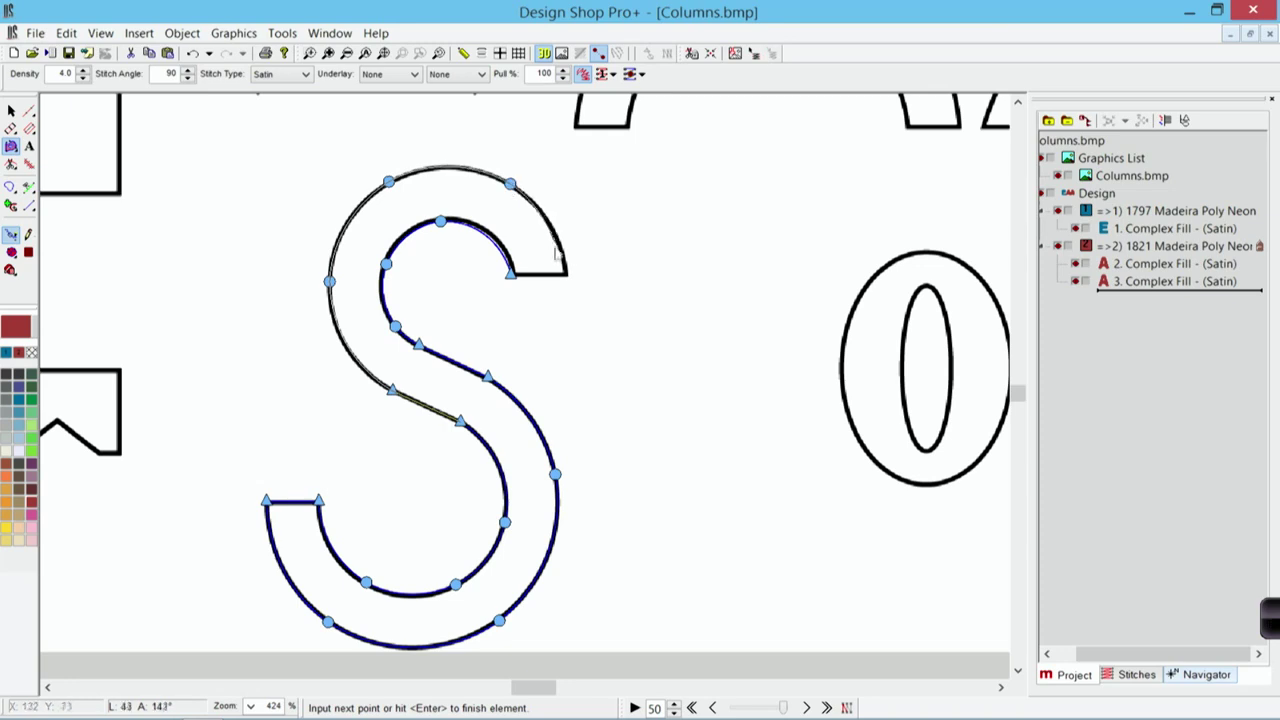
left_click(566, 283)
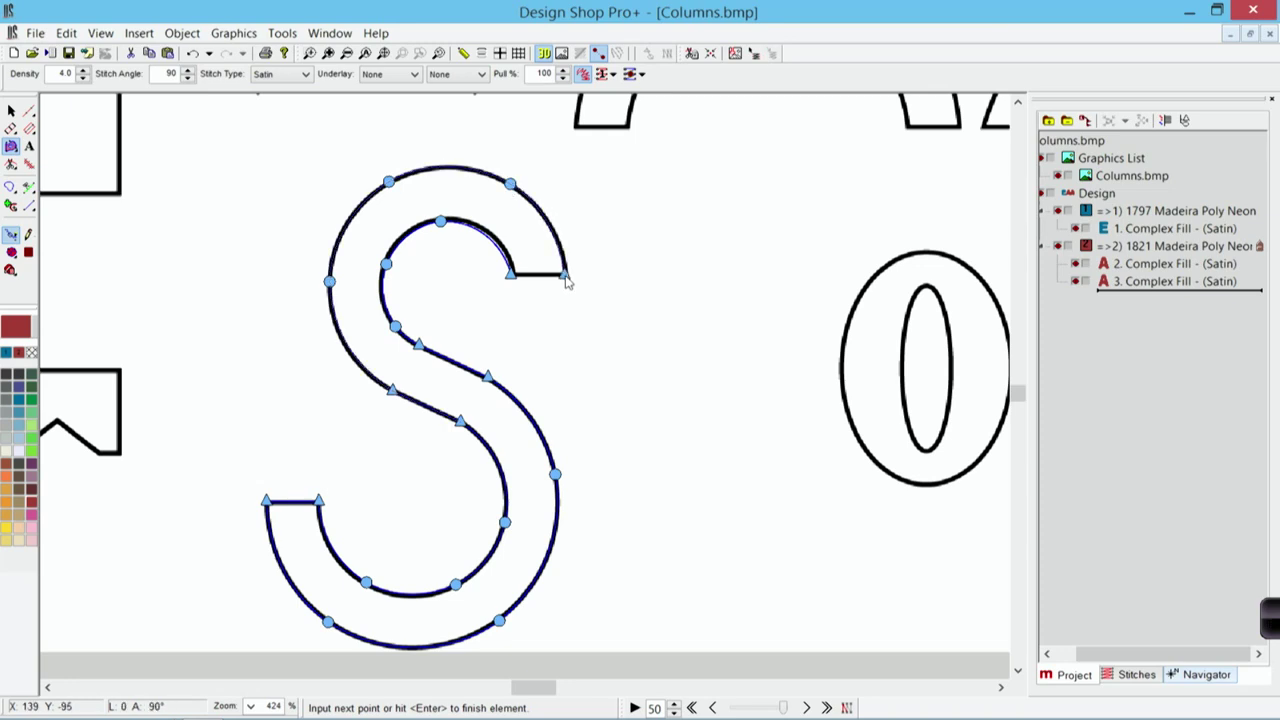
key("Return")
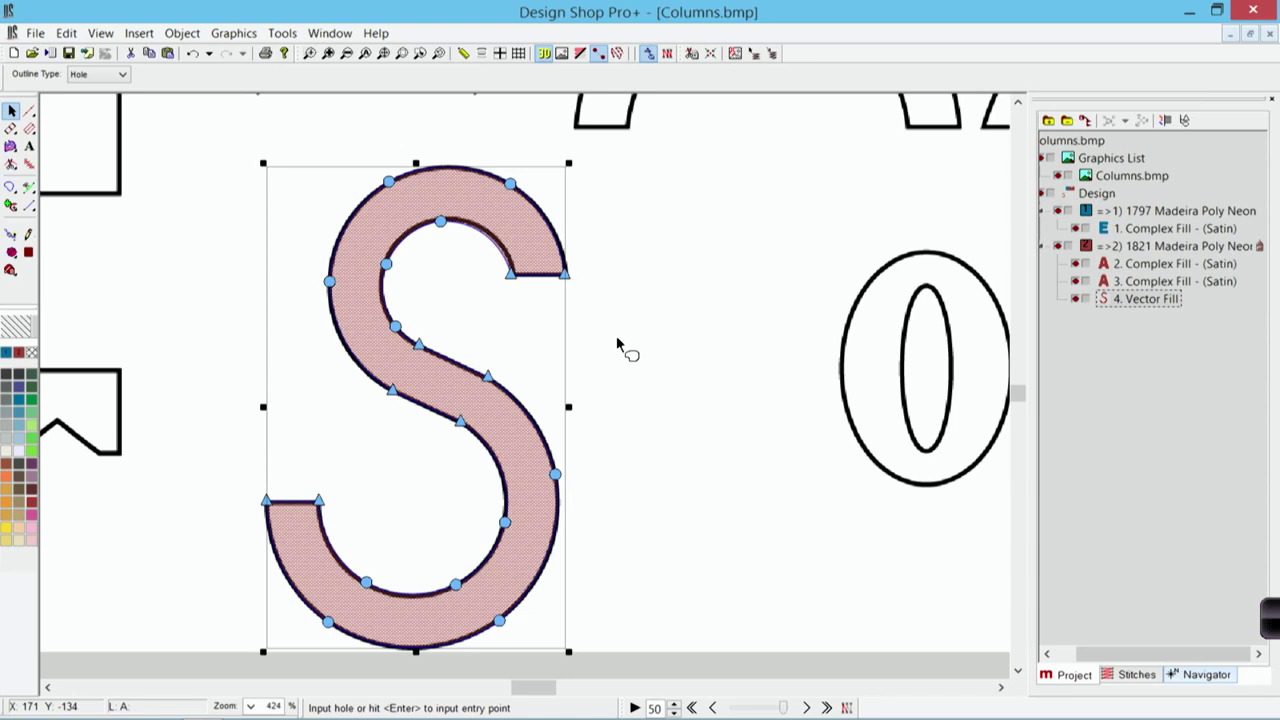
Skip holes and splices, with the entry point at the S's upper tip and the exit at the lower-left tail
key("Return")
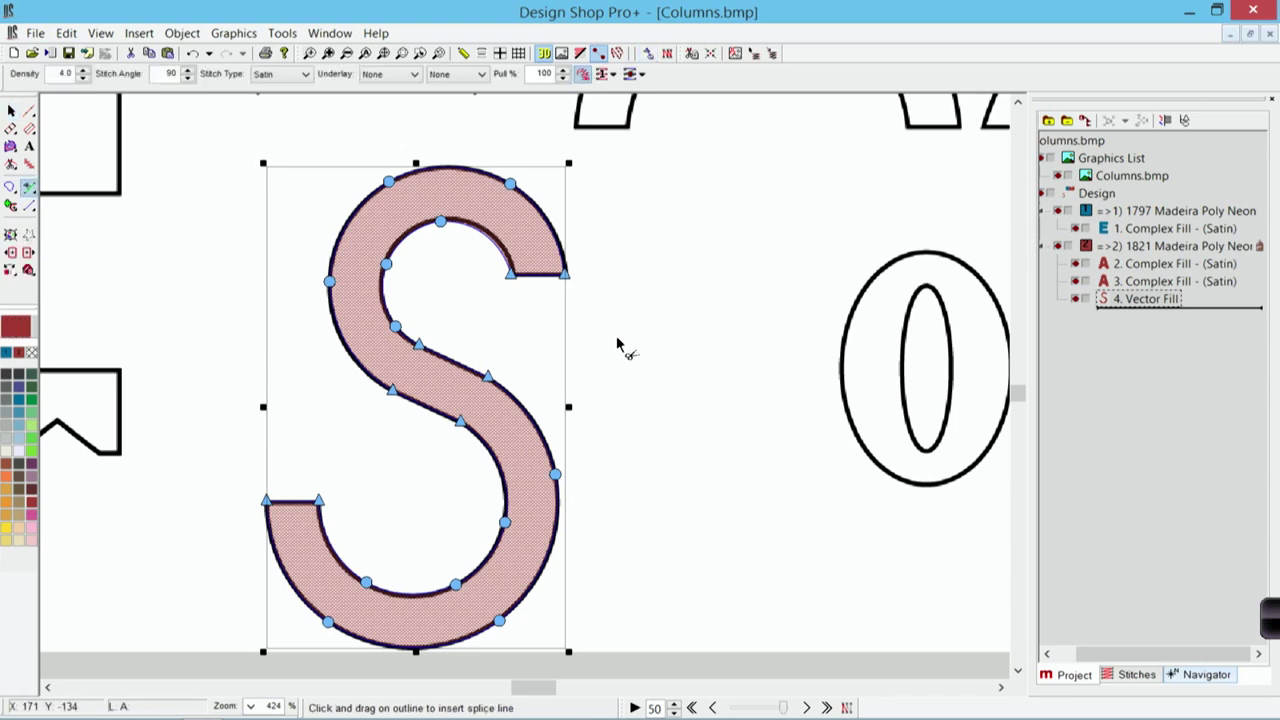
key("Return")
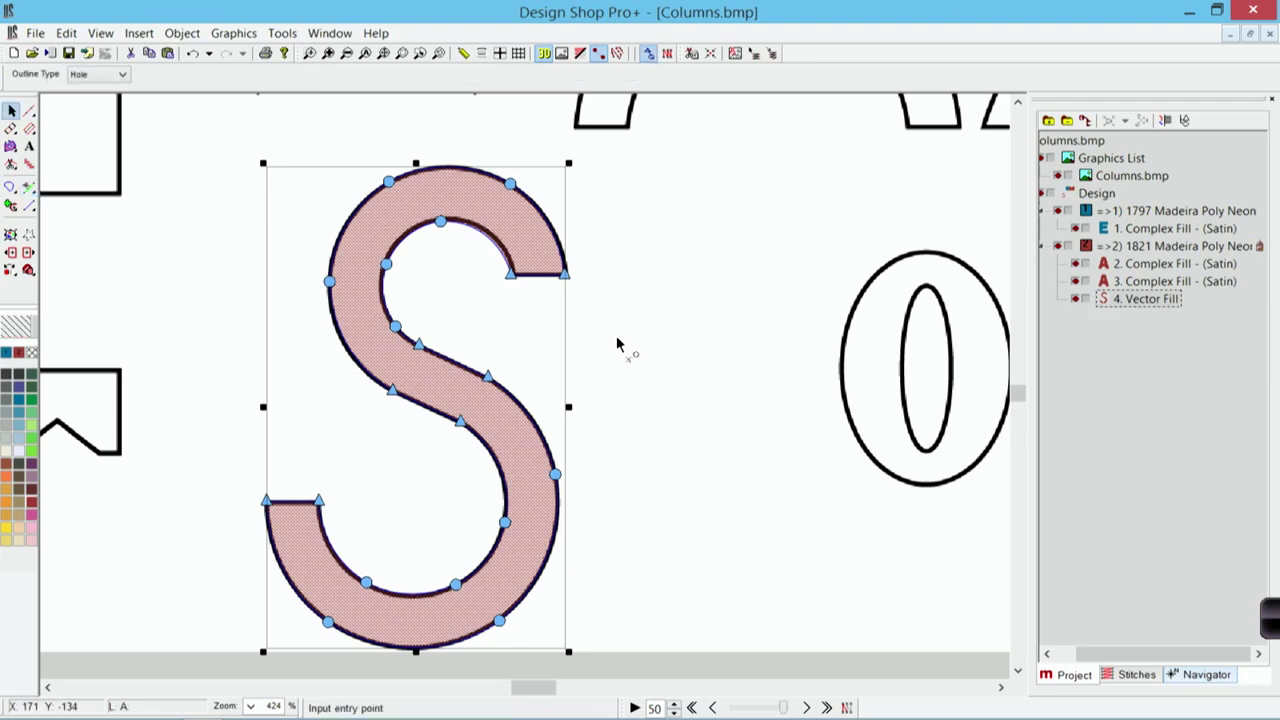
left_click(513, 281)
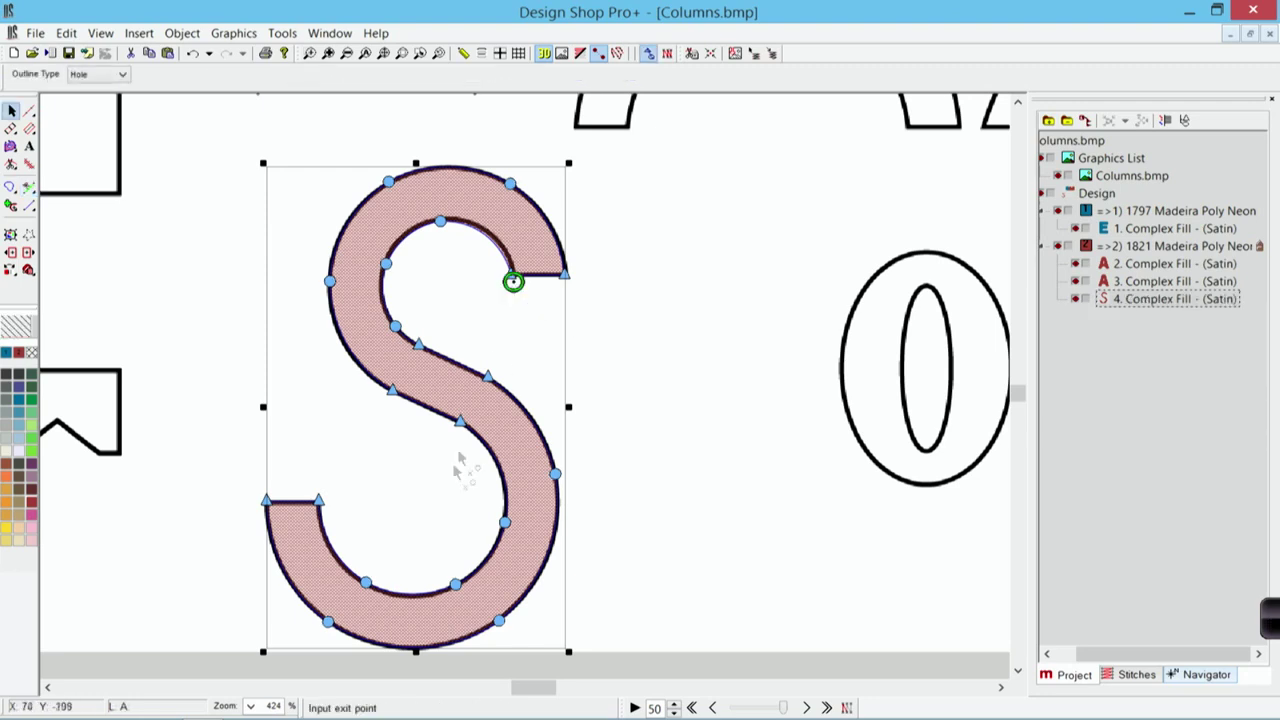
left_click(332, 504)
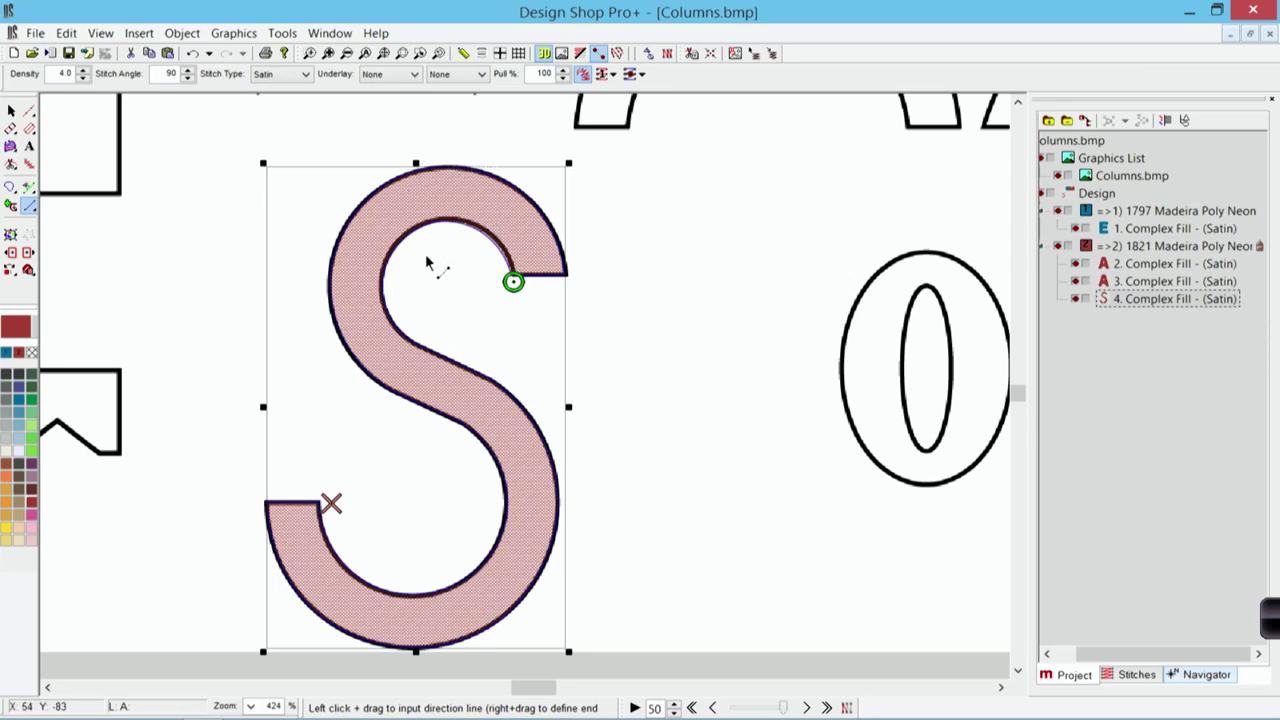
Add stitch direction lines across the upper bowl, middle stroke, lower tail and top-right arc, then finish
left_click_drag(426, 256, 327, 130)
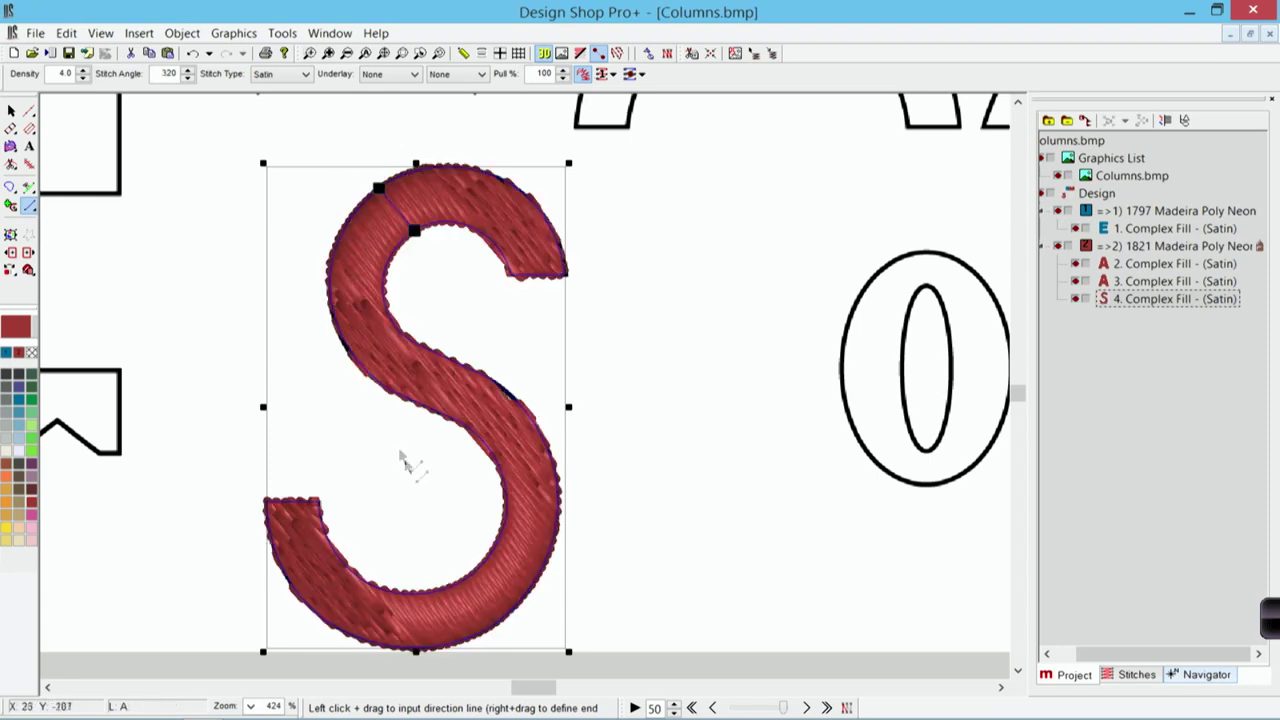
left_click_drag(441, 540, 546, 637)
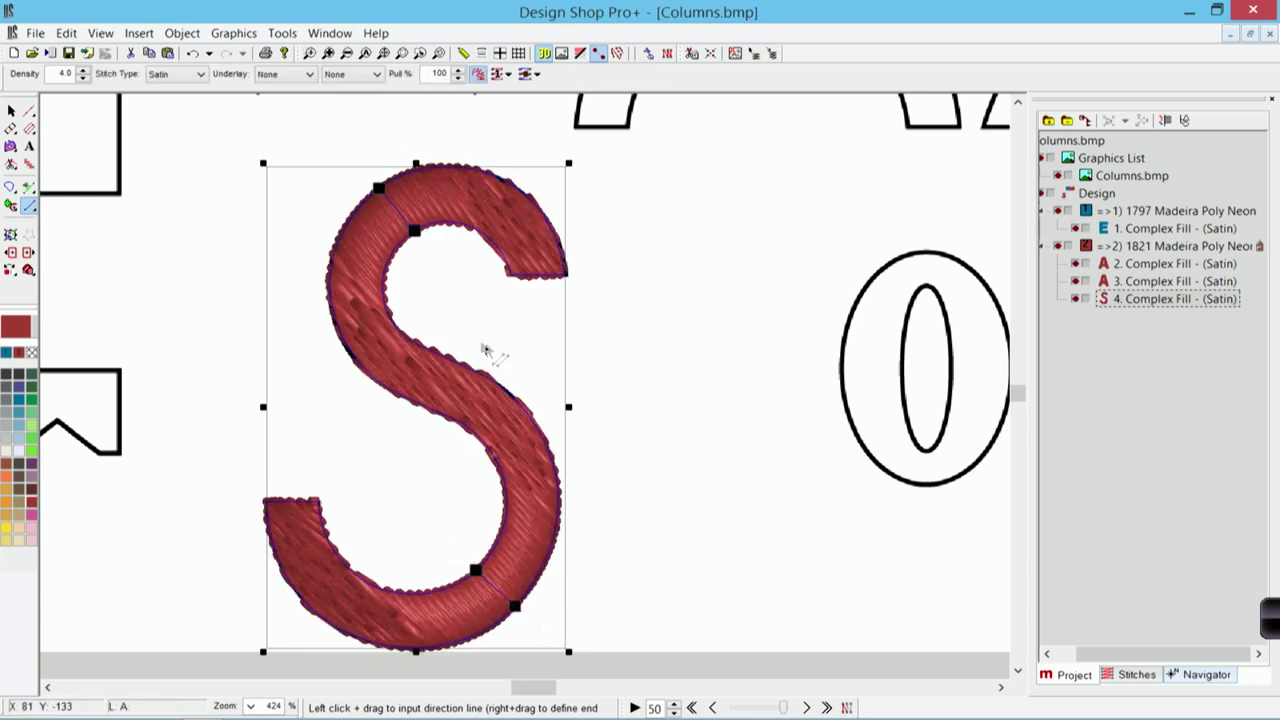
left_click_drag(494, 350, 451, 453)
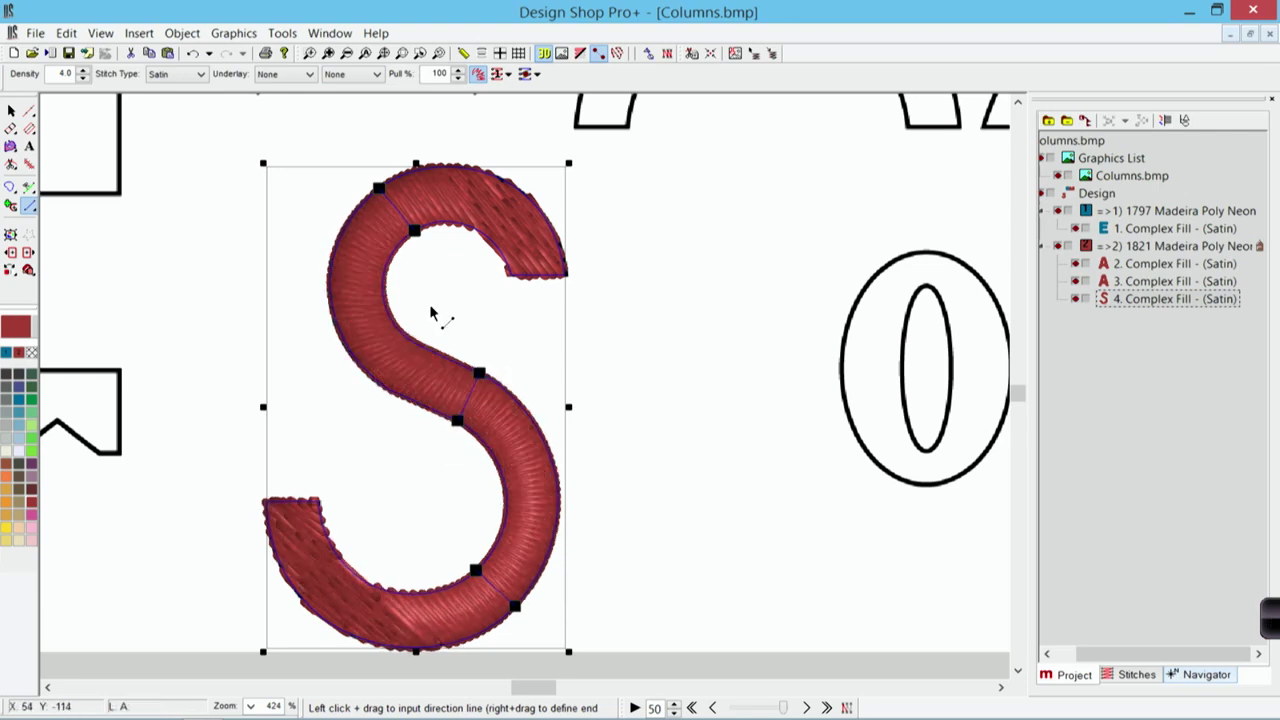
left_click_drag(429, 307, 390, 416)
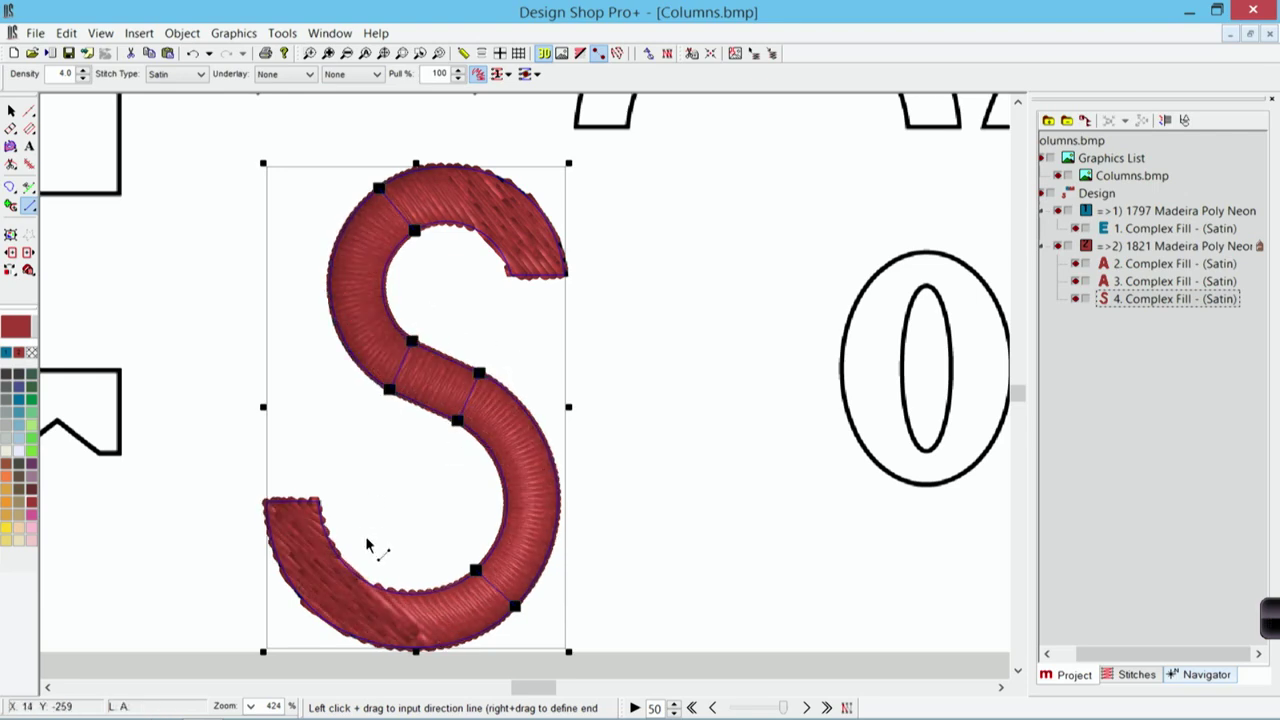
left_click_drag(367, 545, 299, 656)
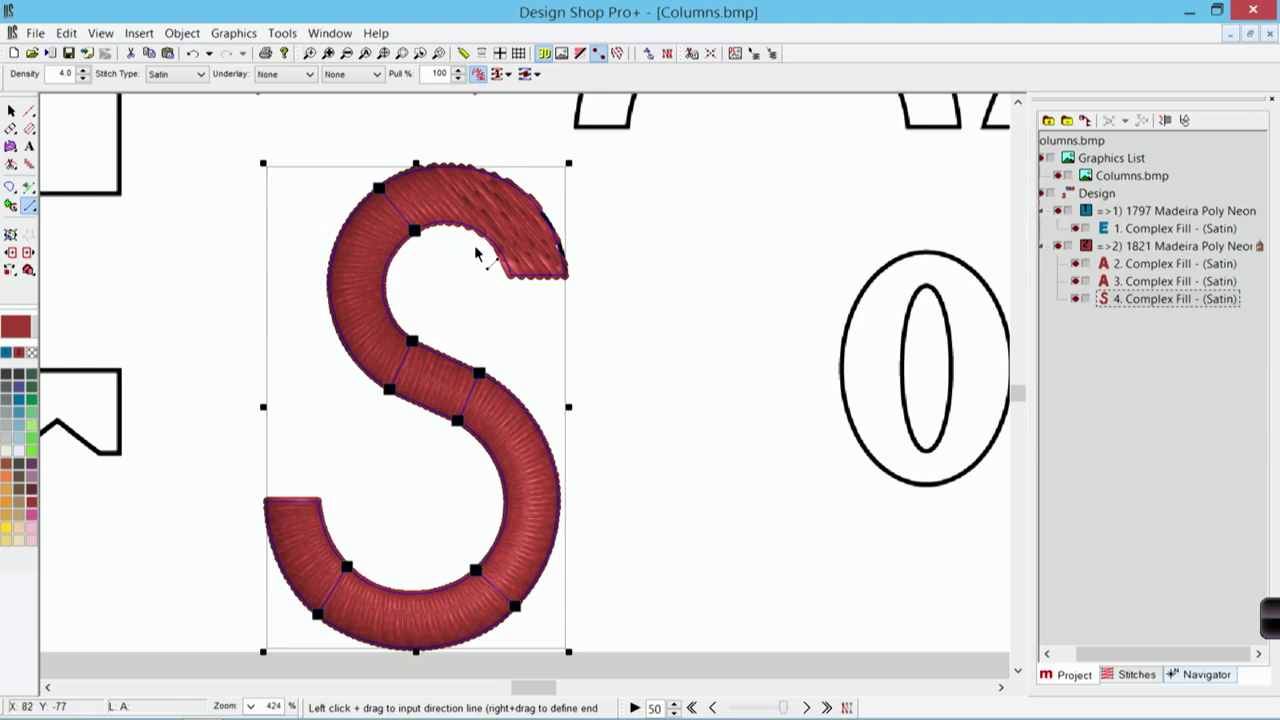
left_click_drag(476, 254, 523, 178)
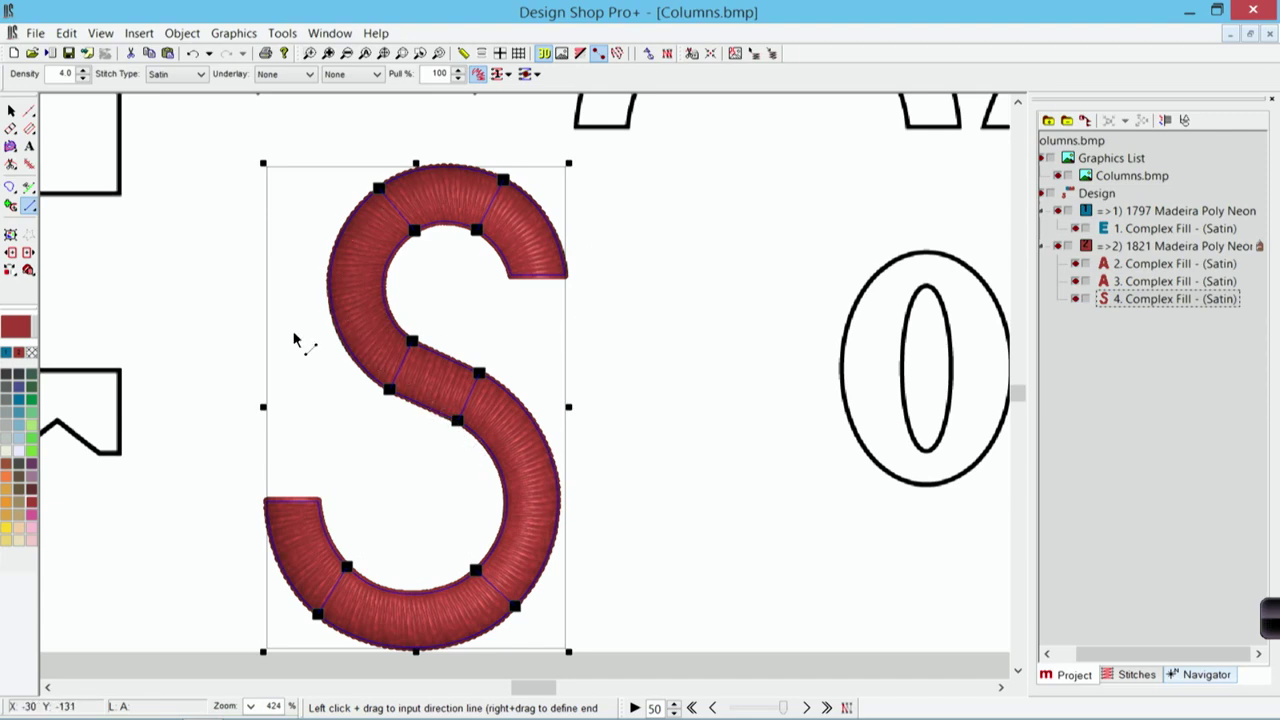
key("Escape")
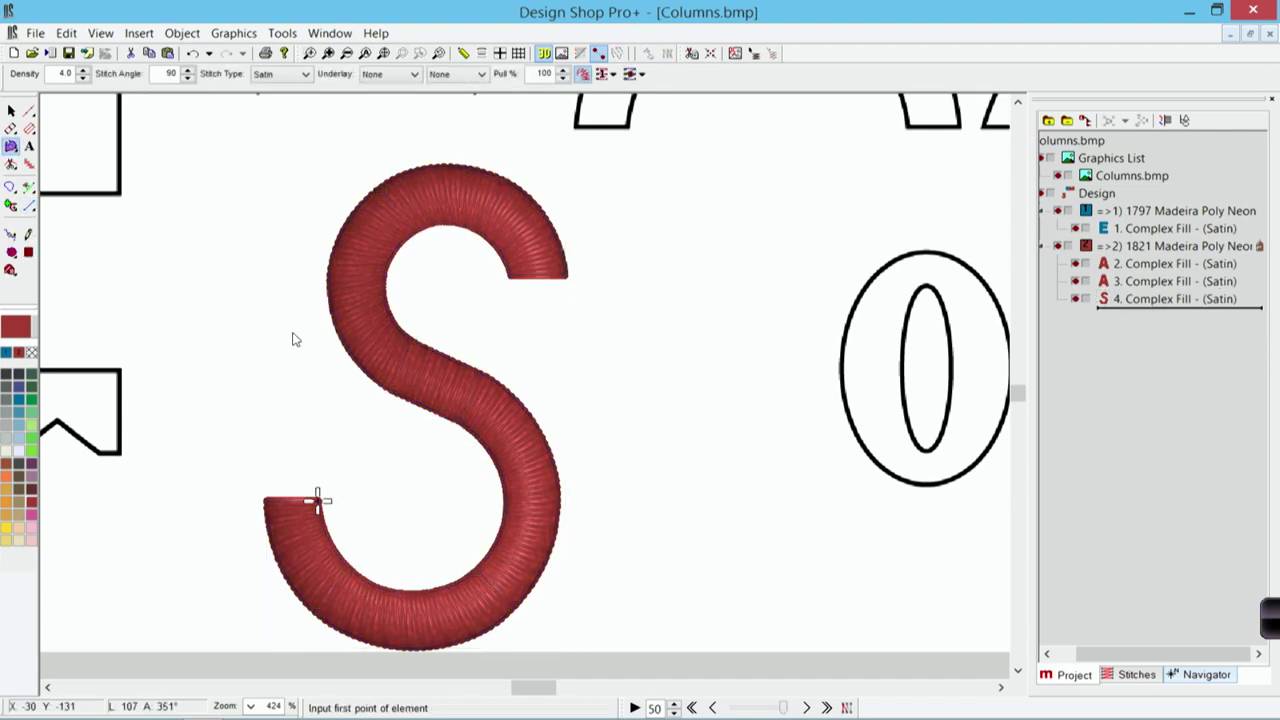